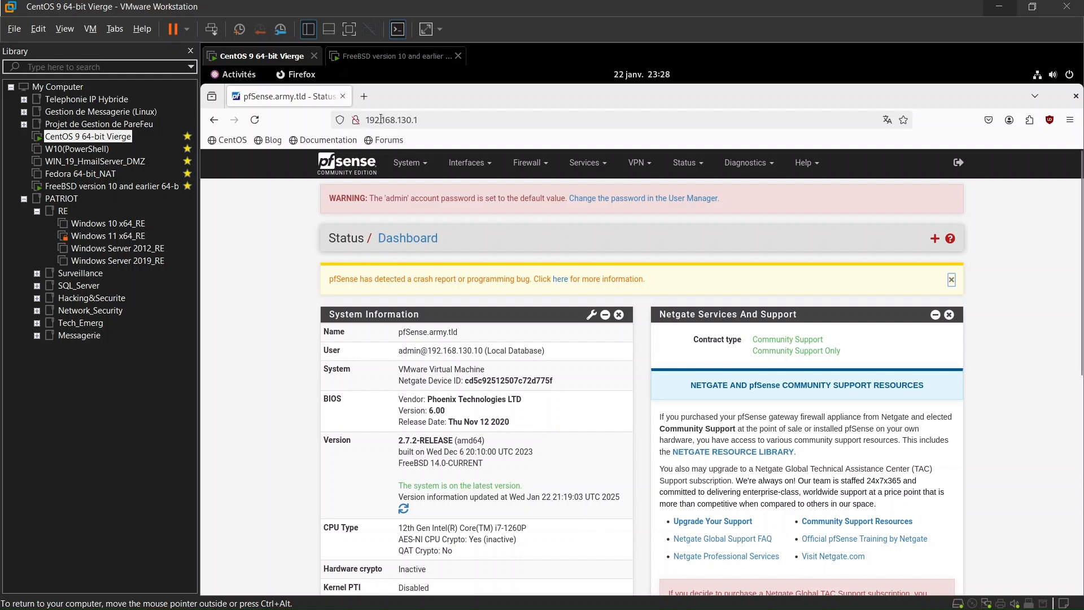
# Check direct internet access by loading the Amazon site in a separate browser tab, closing that tab when done.
pyautogui.click(364, 97)
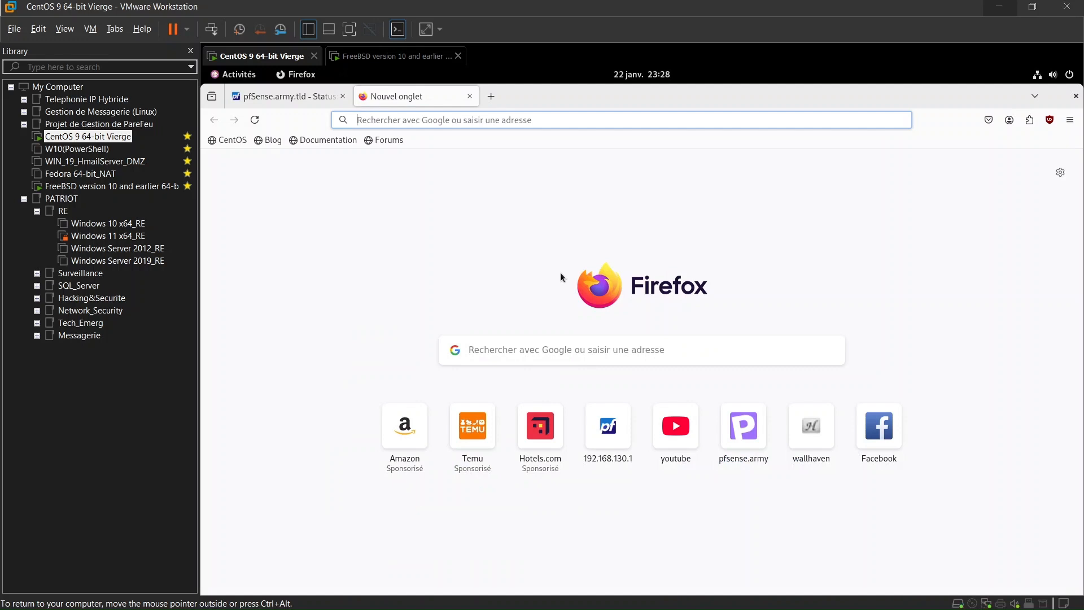
pyautogui.click(408, 426)
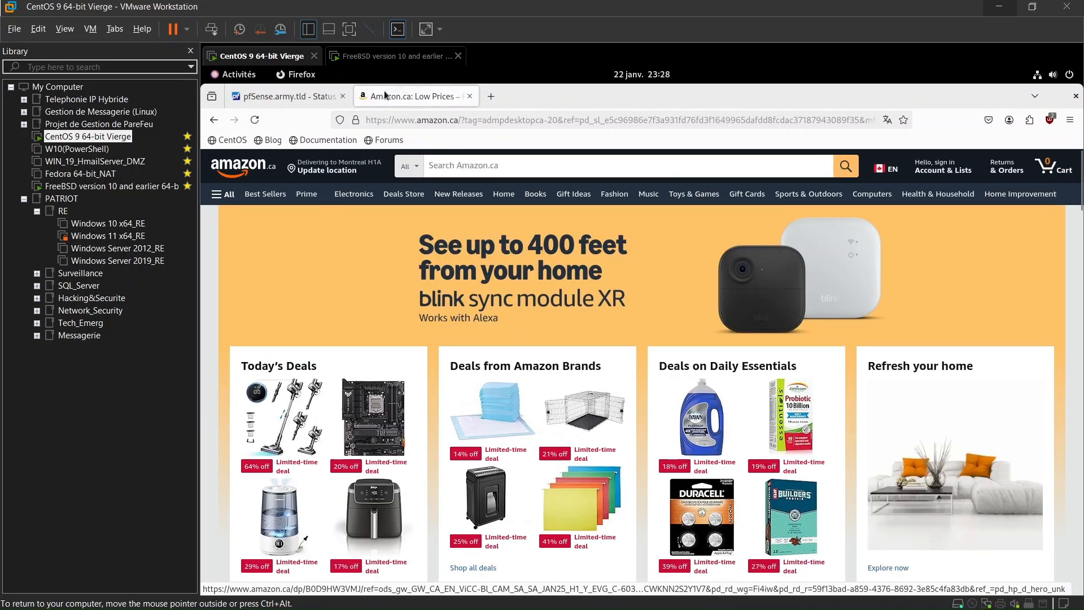
pyautogui.click(474, 98)
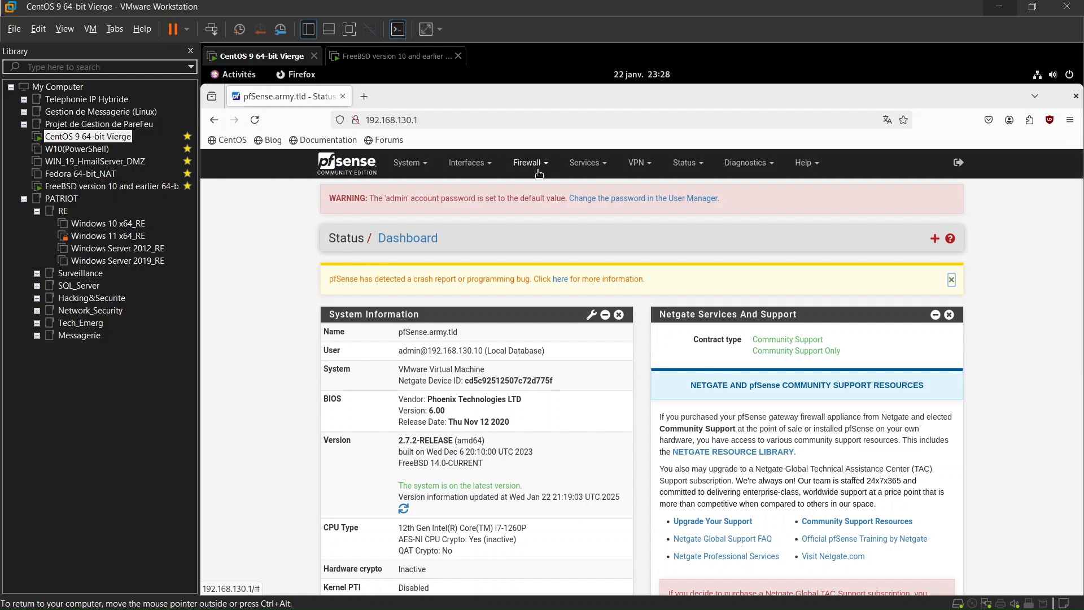
# Switch the firewall's outbound NAT mode to Disable Outbound NAT rule generation, saving and applying the change.
pyautogui.click(539, 171)
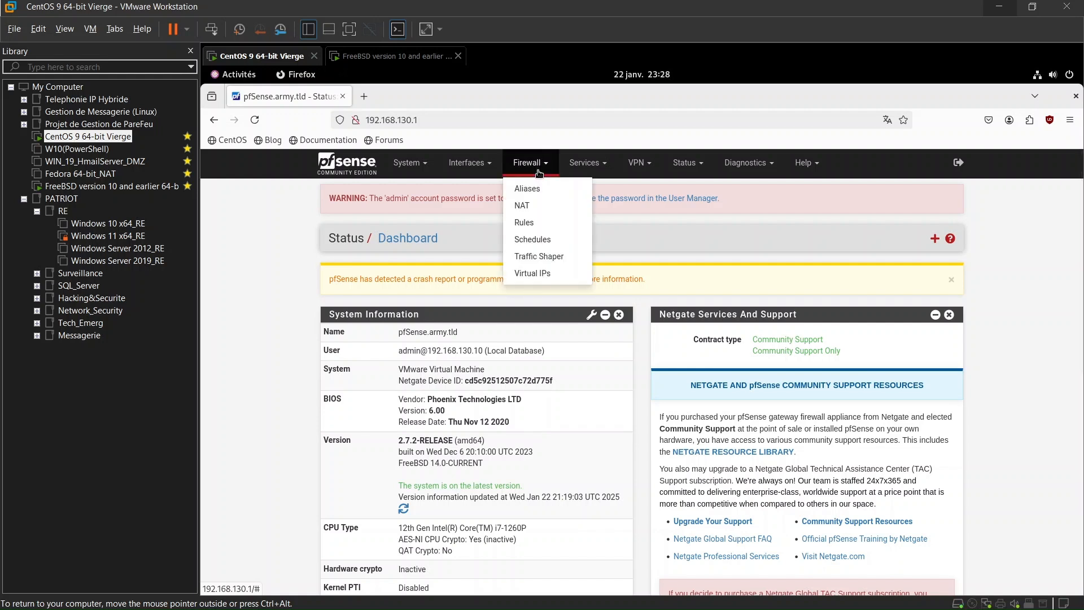
pyautogui.click(538, 207)
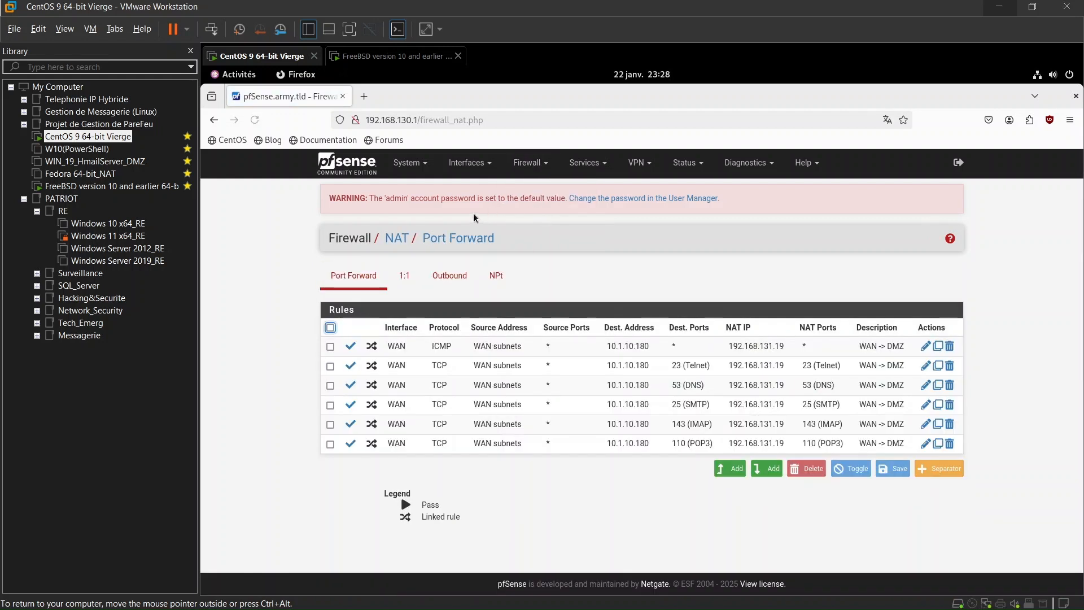
pyautogui.click(455, 279)
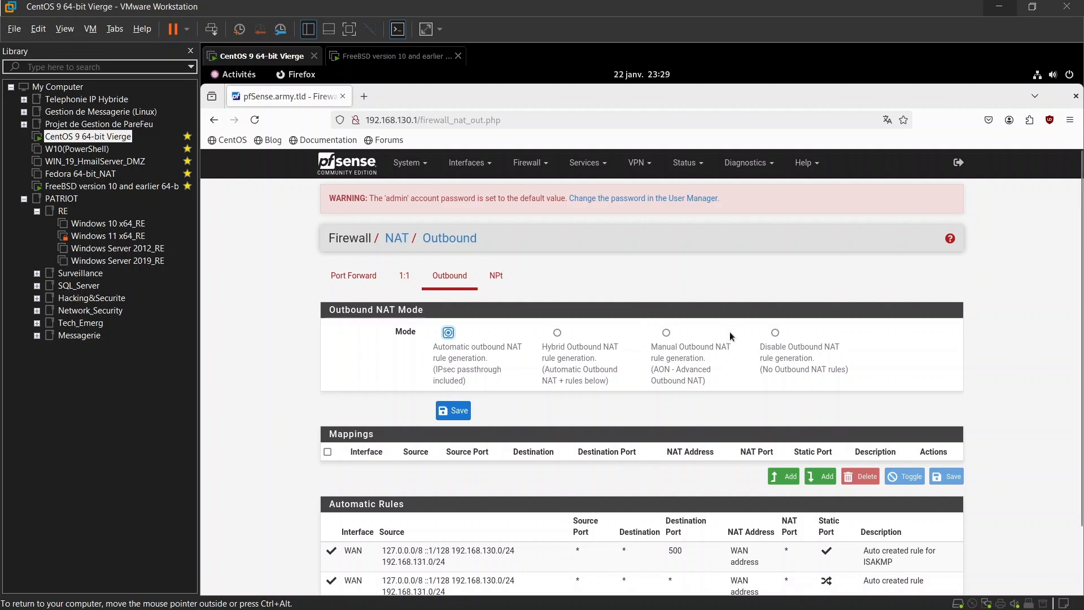
pyautogui.click(776, 334)
pyautogui.click(457, 411)
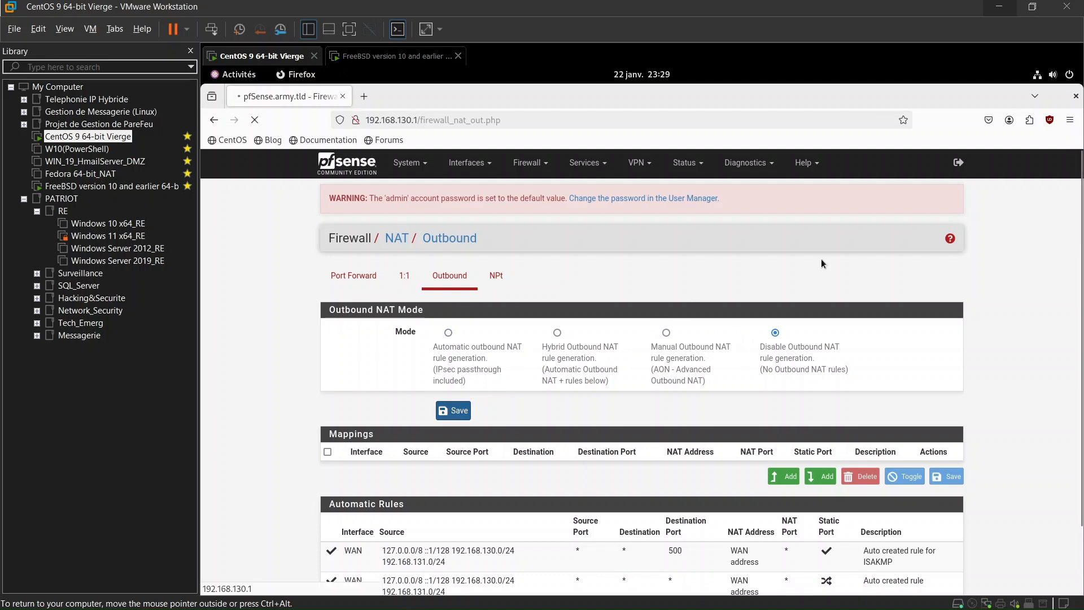
pyautogui.click(915, 284)
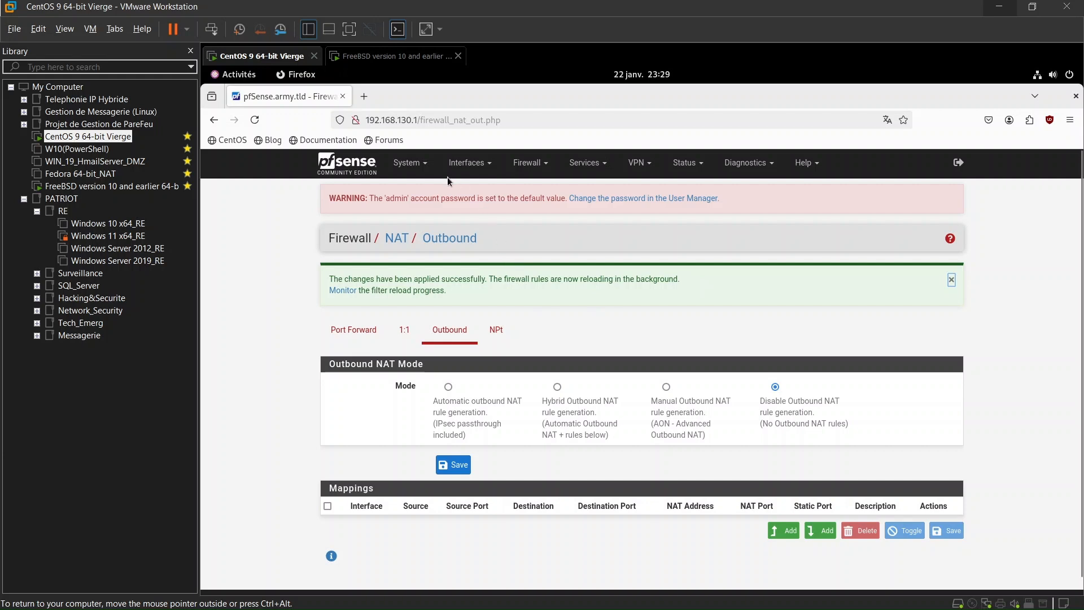
# Enable the Squid proxy in the general settings of the Squid Proxy Server service.
pyautogui.click(604, 165)
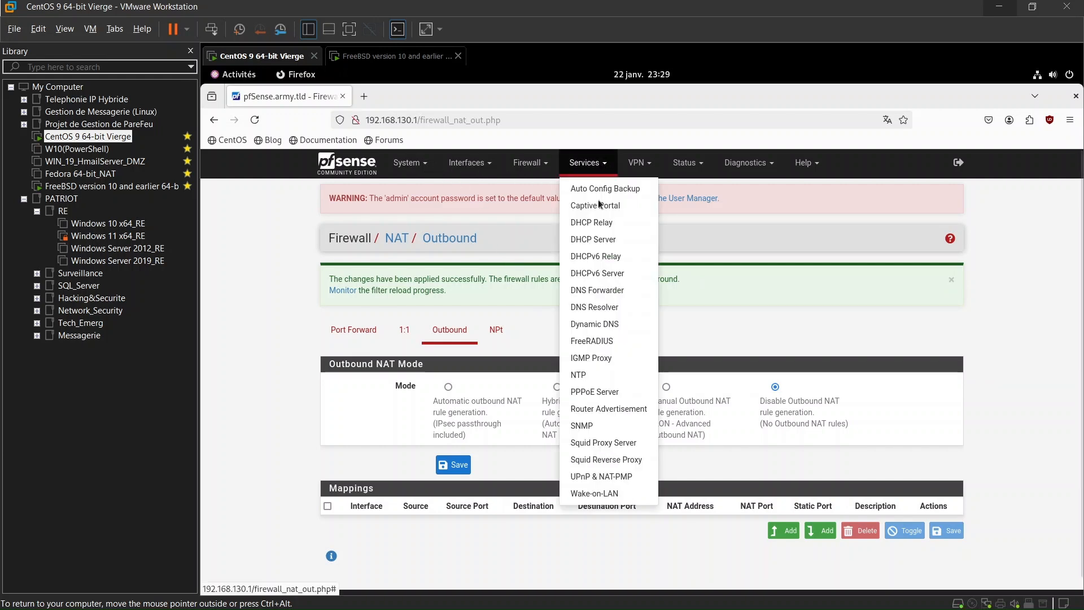
pyautogui.click(613, 446)
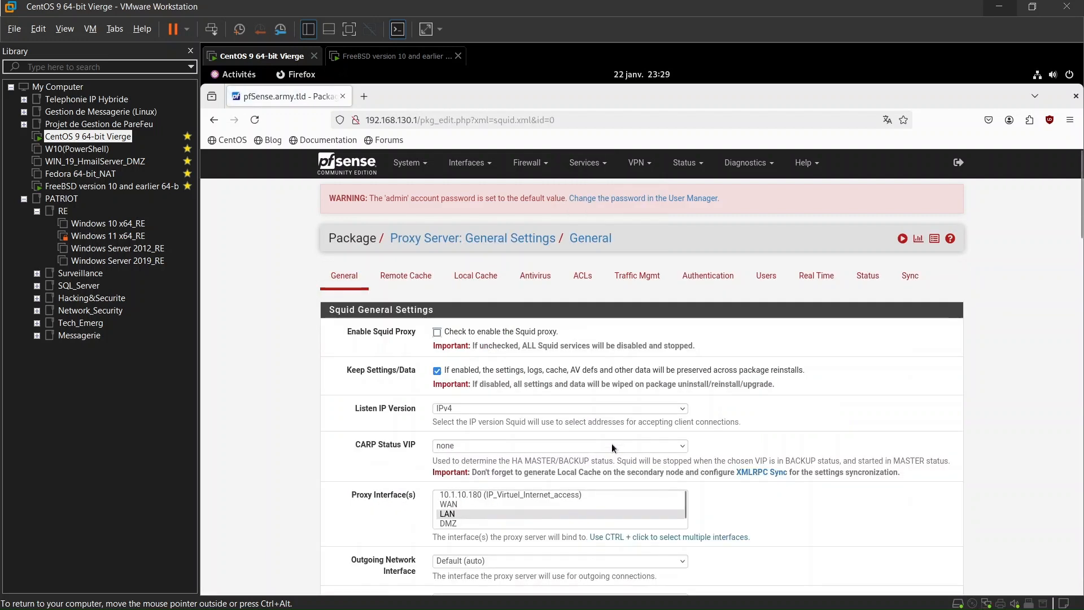
pyautogui.click(438, 332)
# Examine the Squid proxy's listening interface, proxy port and allowed-users settings.
pyautogui.scroll(-2, 463, 354)
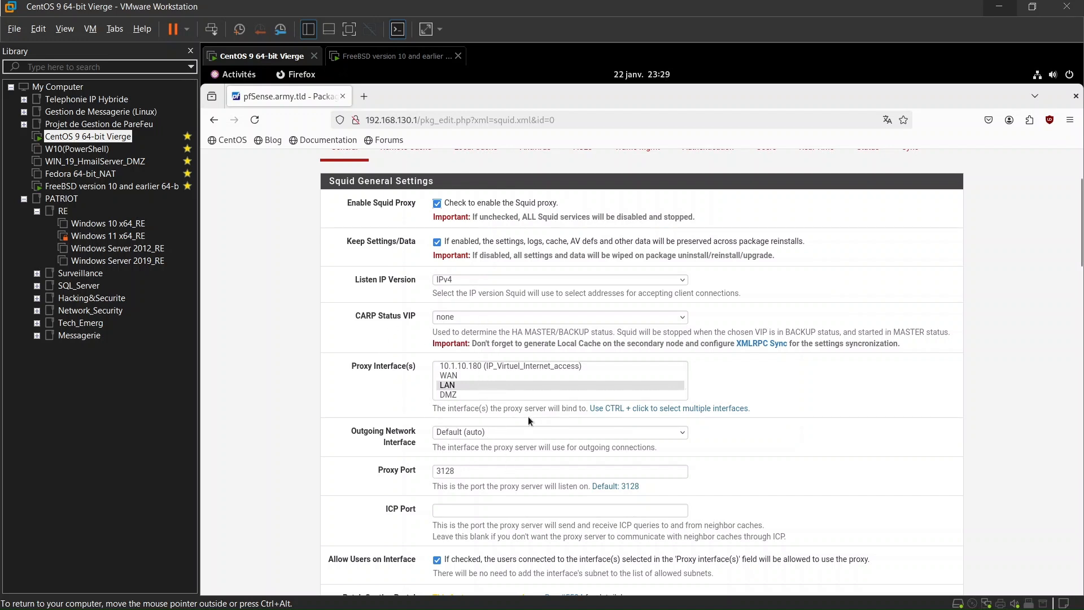
pyautogui.scroll(-3, 501, 408)
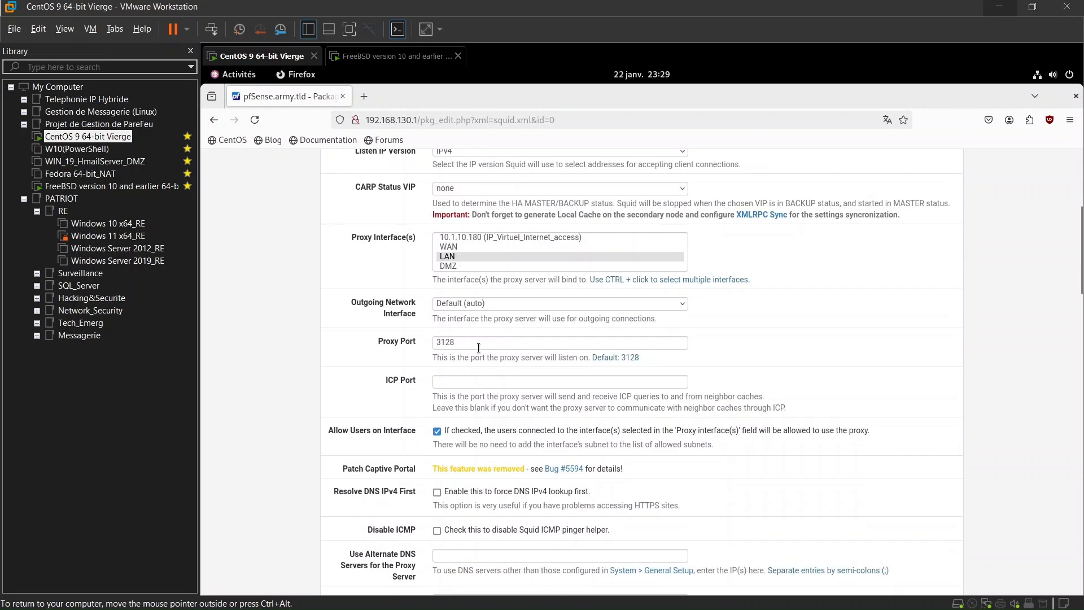
pyautogui.click(477, 345)
pyautogui.doubleClick(436, 341)
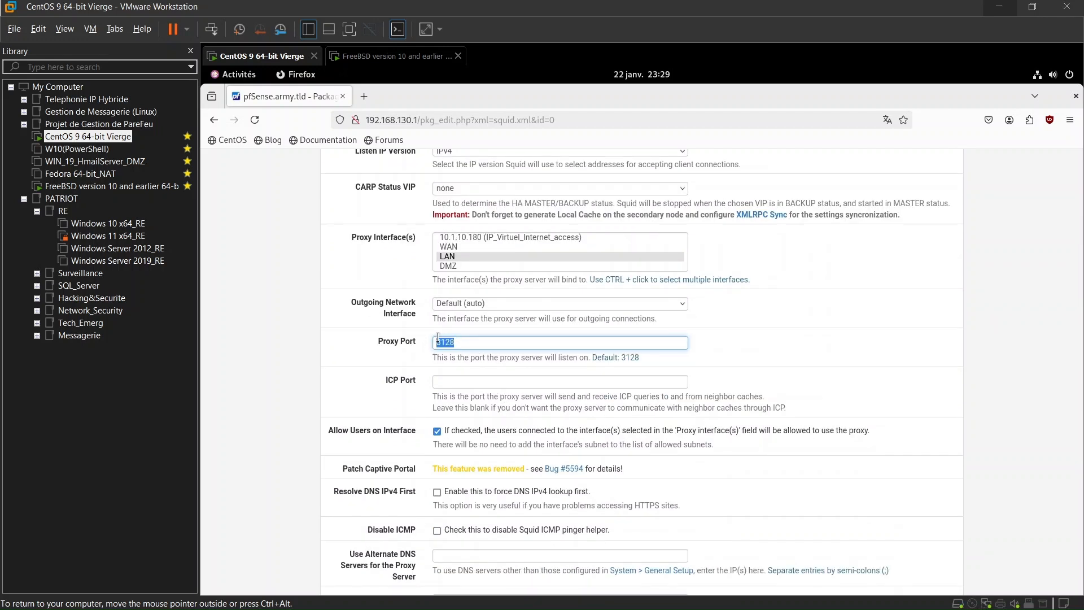
pyautogui.moveTo(438, 337); pyautogui.dragTo(458, 337)
pyautogui.scroll(-2, 656, 358)
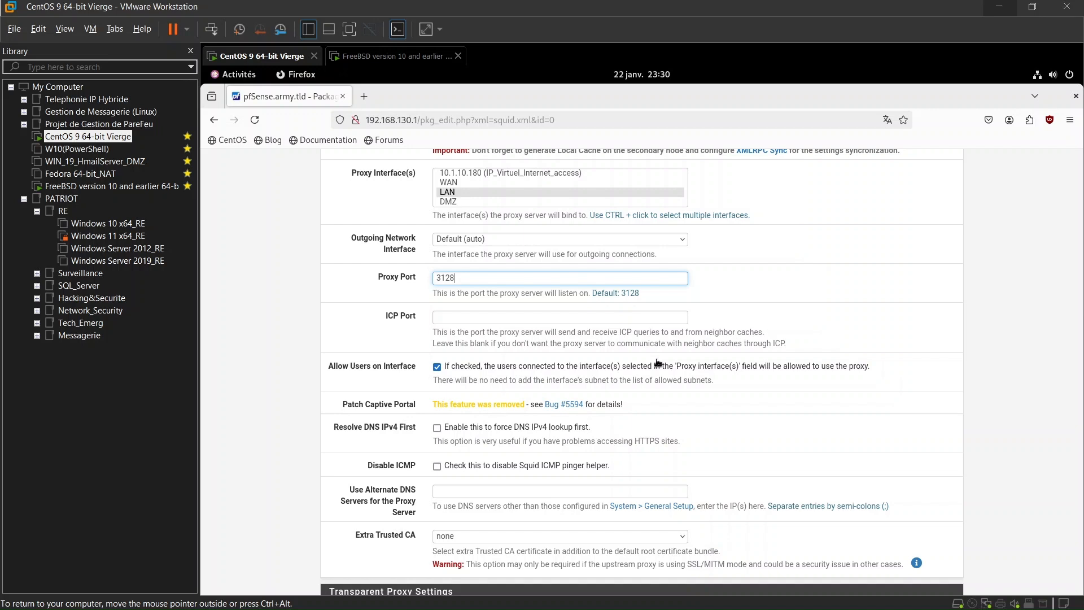
pyautogui.scroll(-2, 657, 362)
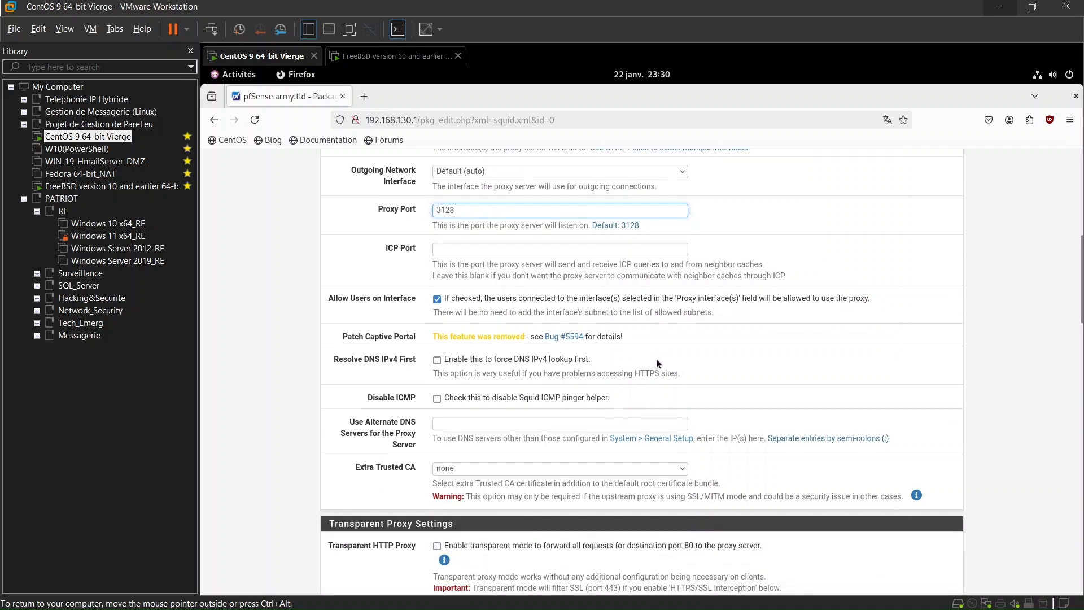
# Save the Squid general settings, leaving transparent HTTP proxy and SSL filtering disabled.
pyautogui.scroll(-6, 657, 362)
pyautogui.scroll(-2, 657, 362)
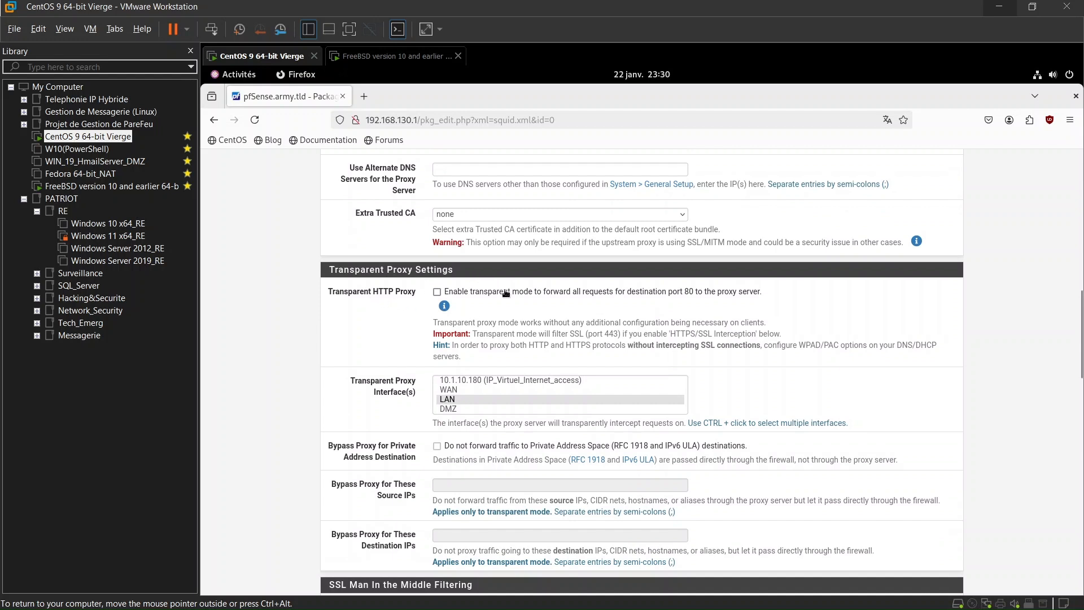
pyautogui.scroll(-2, 505, 300)
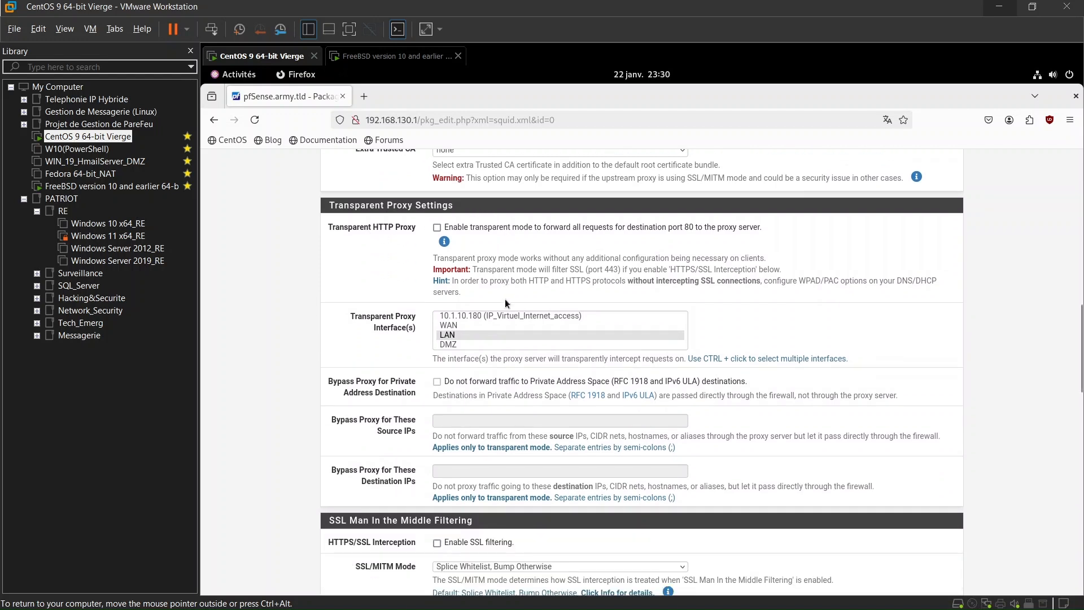
pyautogui.scroll(-4, 504, 299)
pyautogui.scroll(-4, 505, 299)
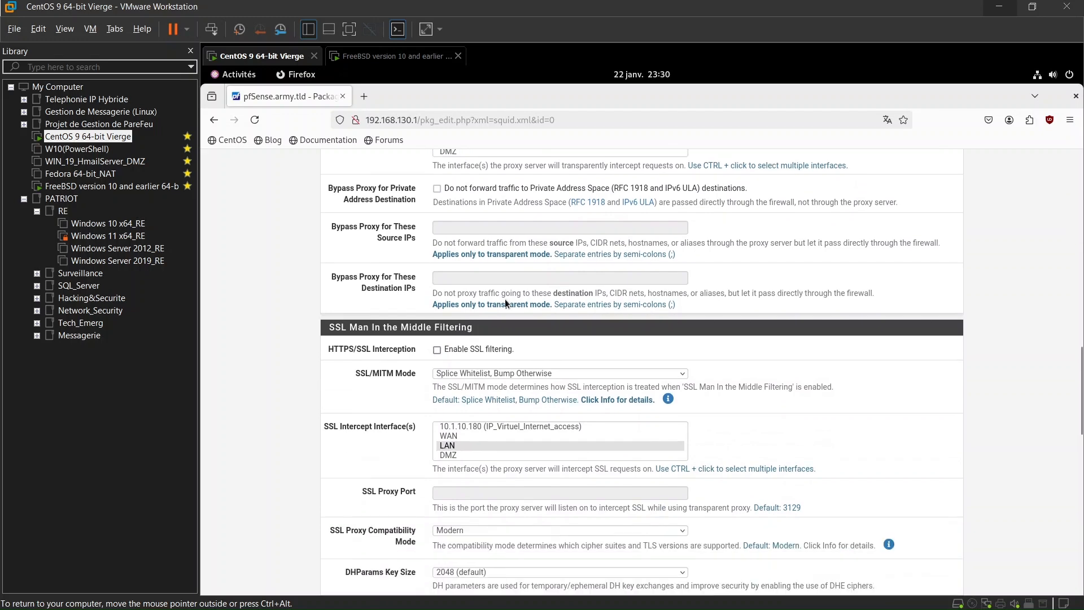
pyautogui.scroll(-8, 504, 303)
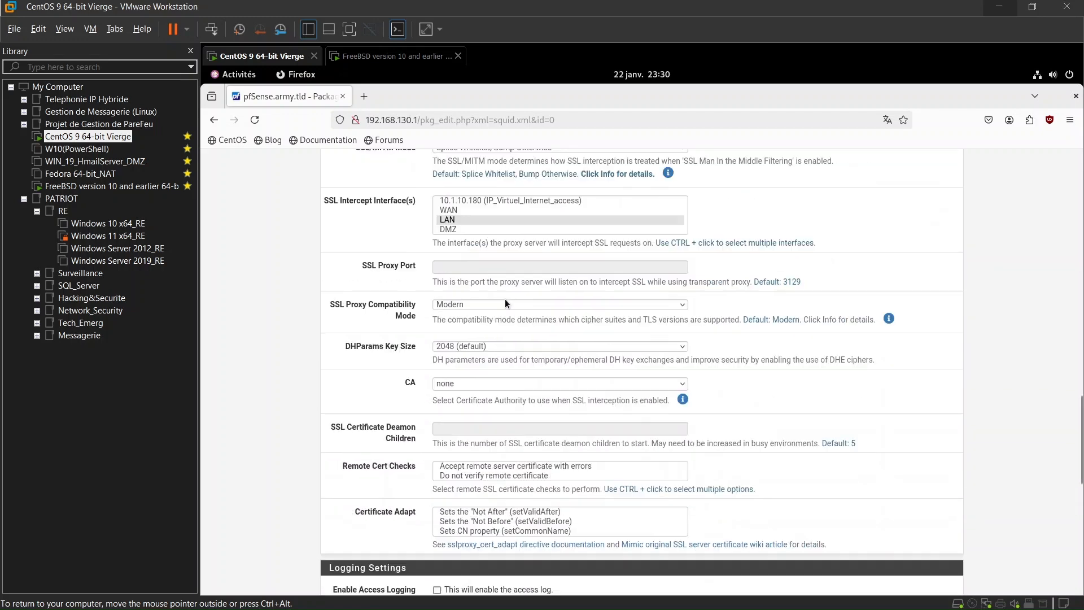
pyautogui.scroll(-13, 504, 303)
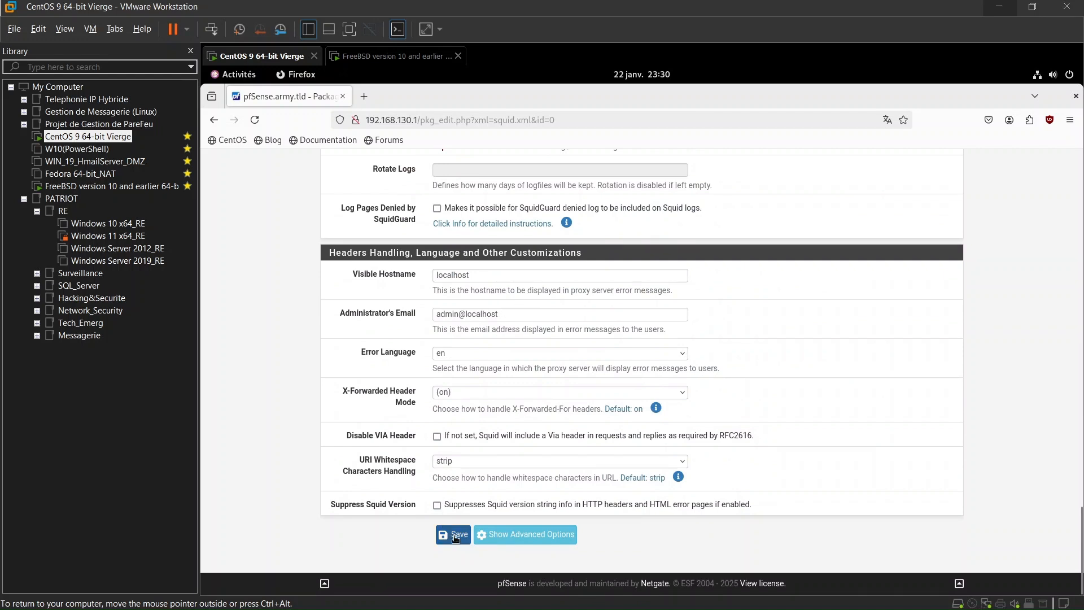
pyautogui.click(455, 536)
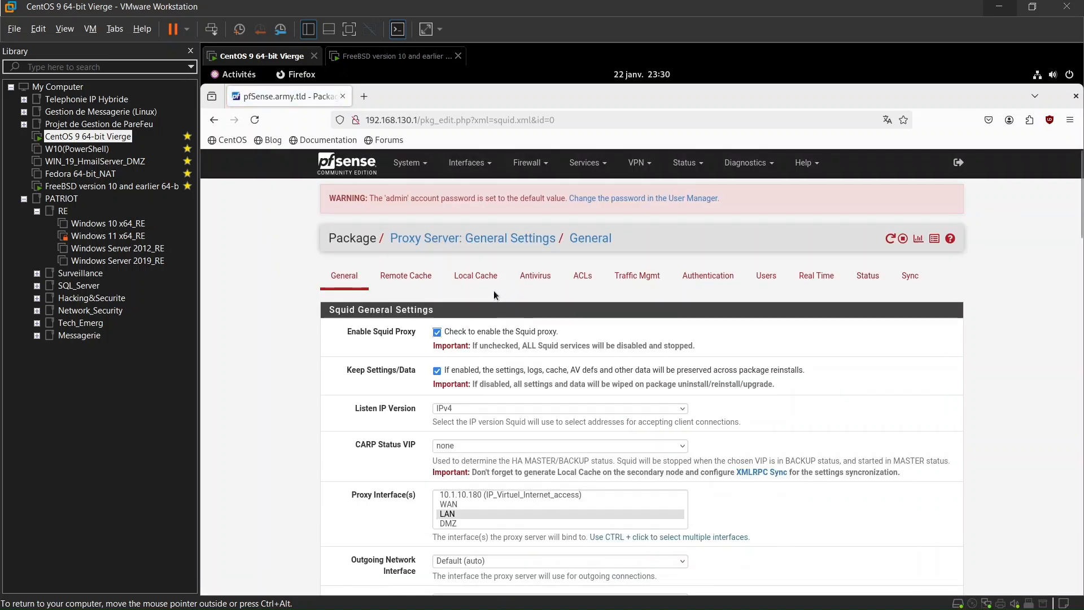
# Open Squid's local cache settings and read the explanation of the Heap LFUDA cache replacement policy.
pyautogui.click(479, 276)
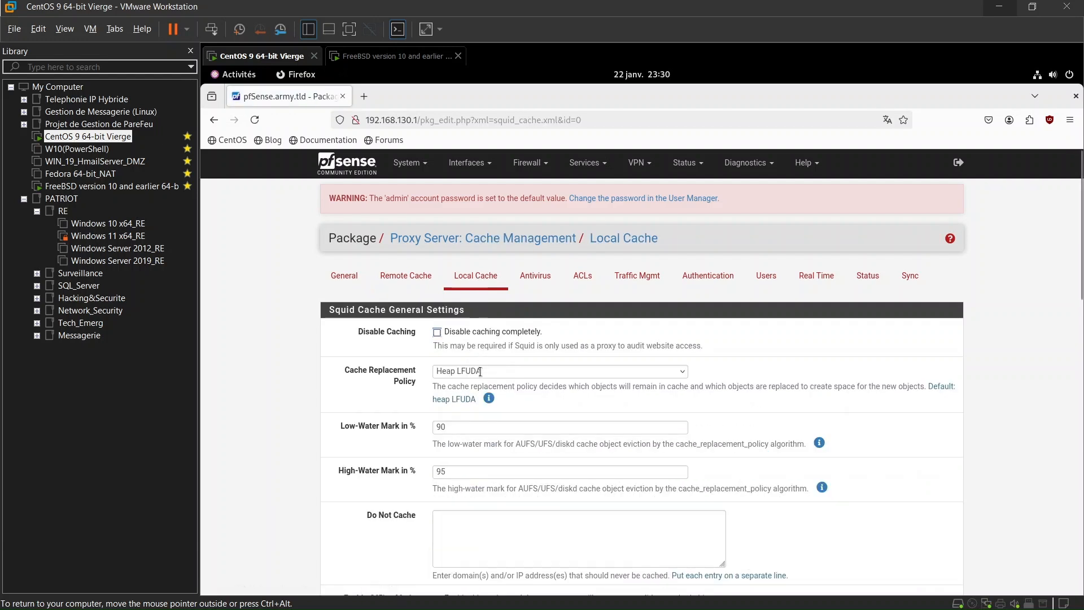
pyautogui.click(489, 399)
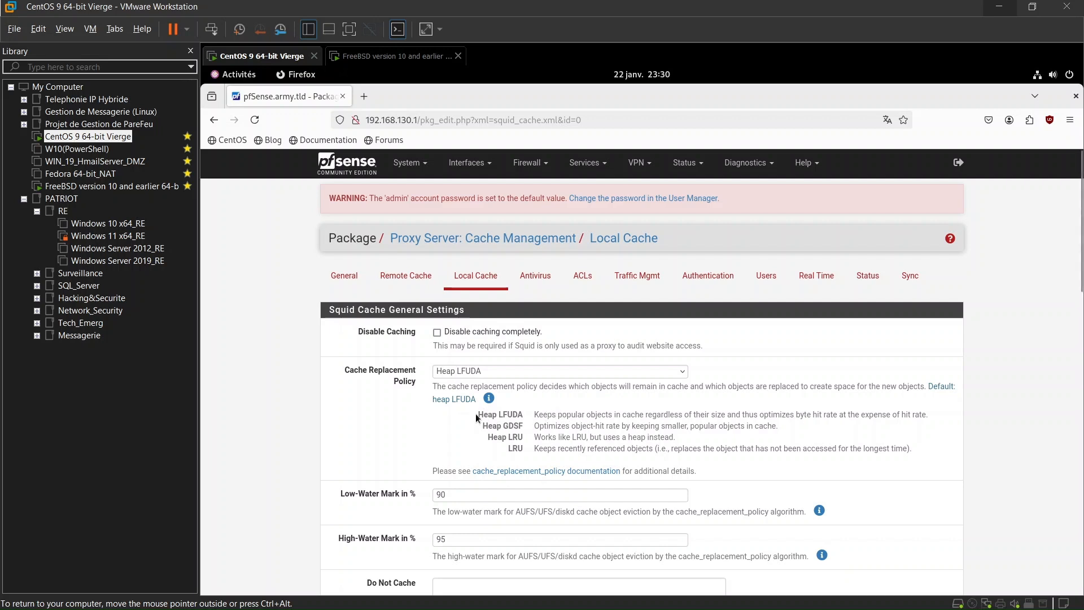
pyautogui.moveTo(485, 415); pyautogui.dragTo(582, 416)
# Set Squid's hard disk cache size to 300 MB.
pyautogui.scroll(-5, 580, 415)
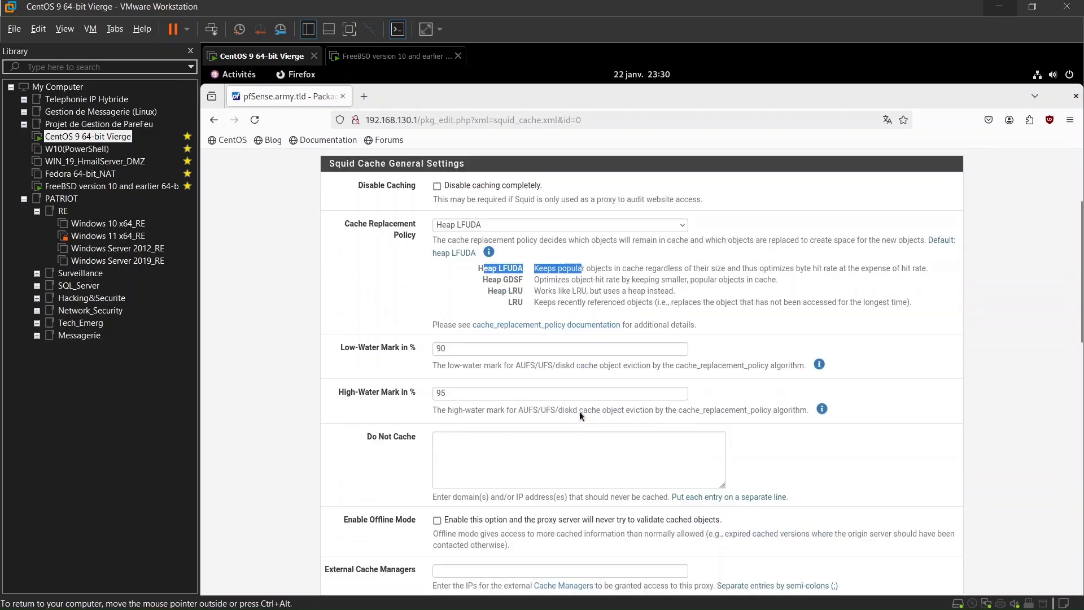
pyautogui.scroll(-1, 581, 415)
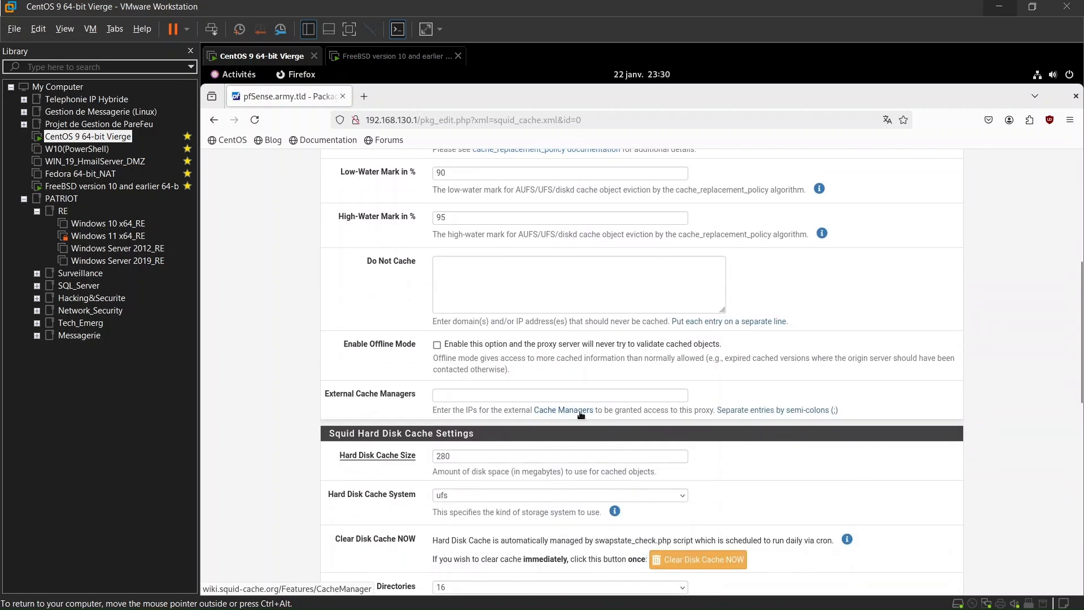
pyautogui.scroll(-1, 581, 415)
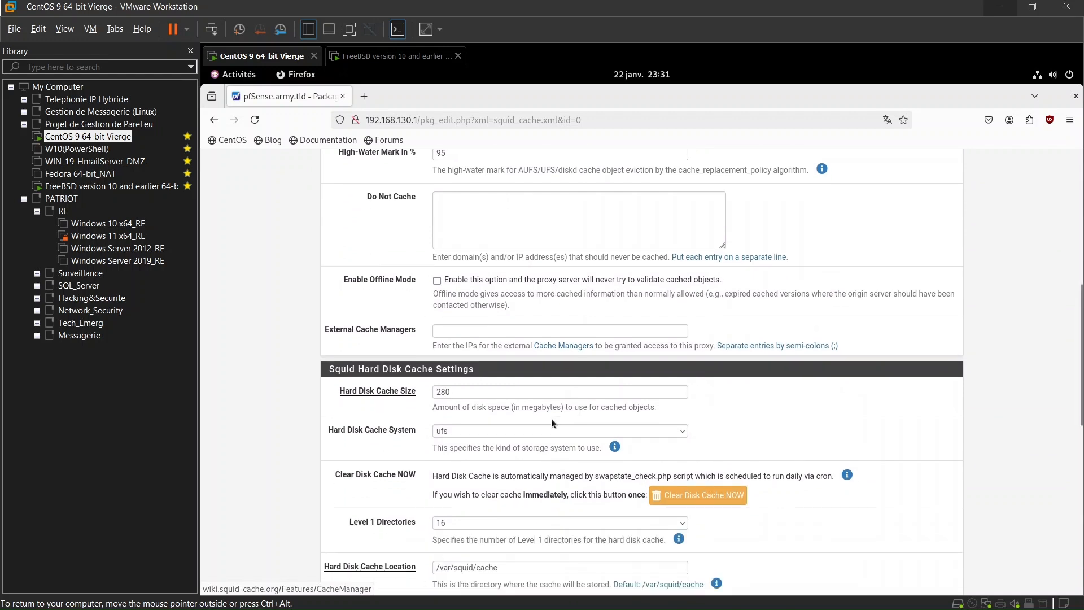
pyautogui.click(442, 393)
pyautogui.press('BackSpace')
pyautogui.press('BackSpace')
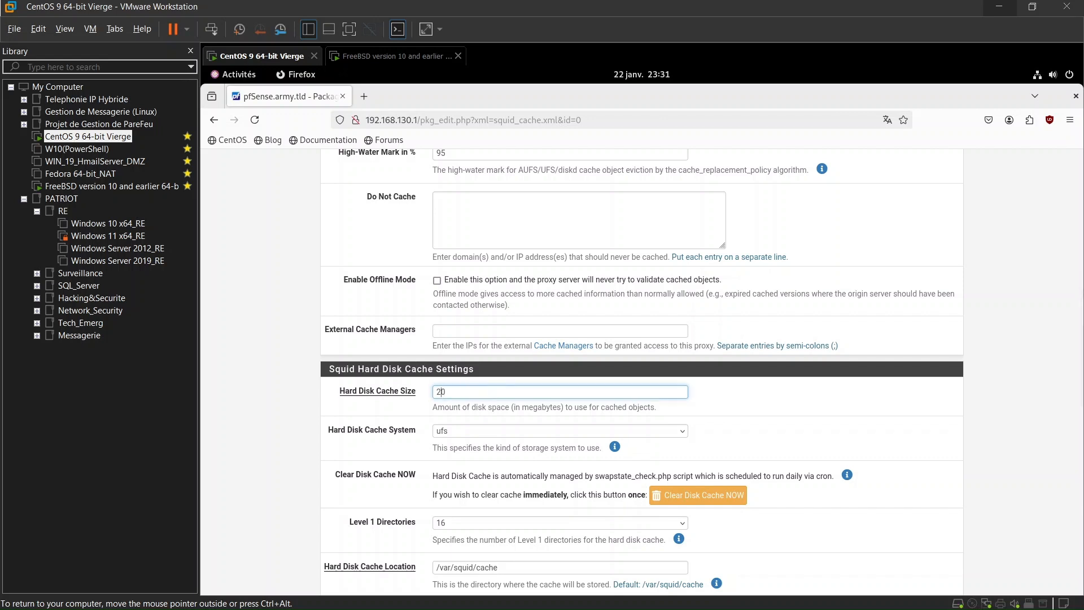
pyautogui.write('3')
pyautogui.click(790, 392)
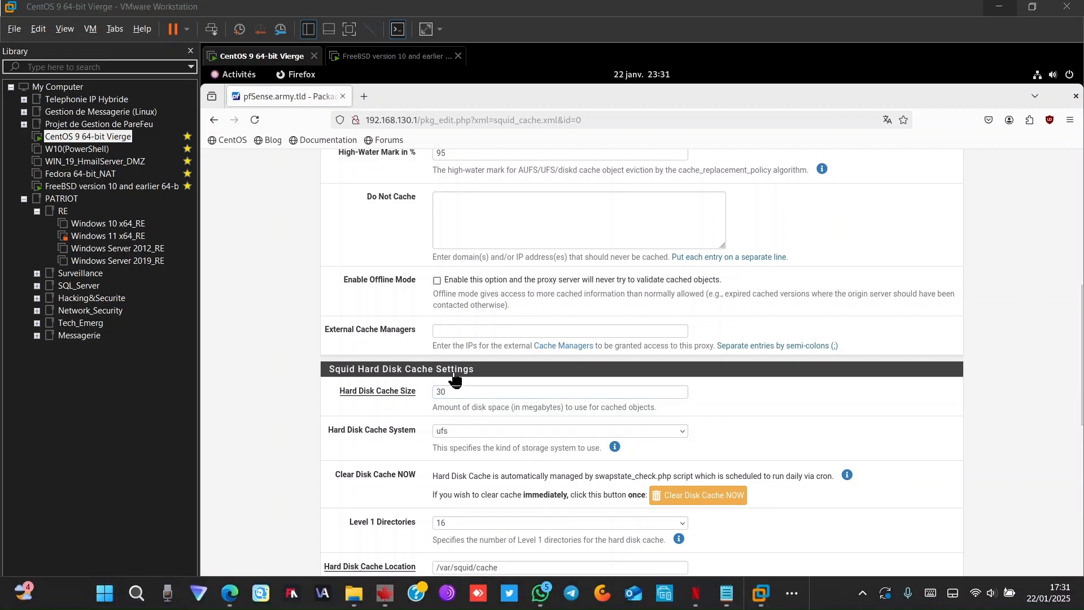
pyautogui.click(440, 392)
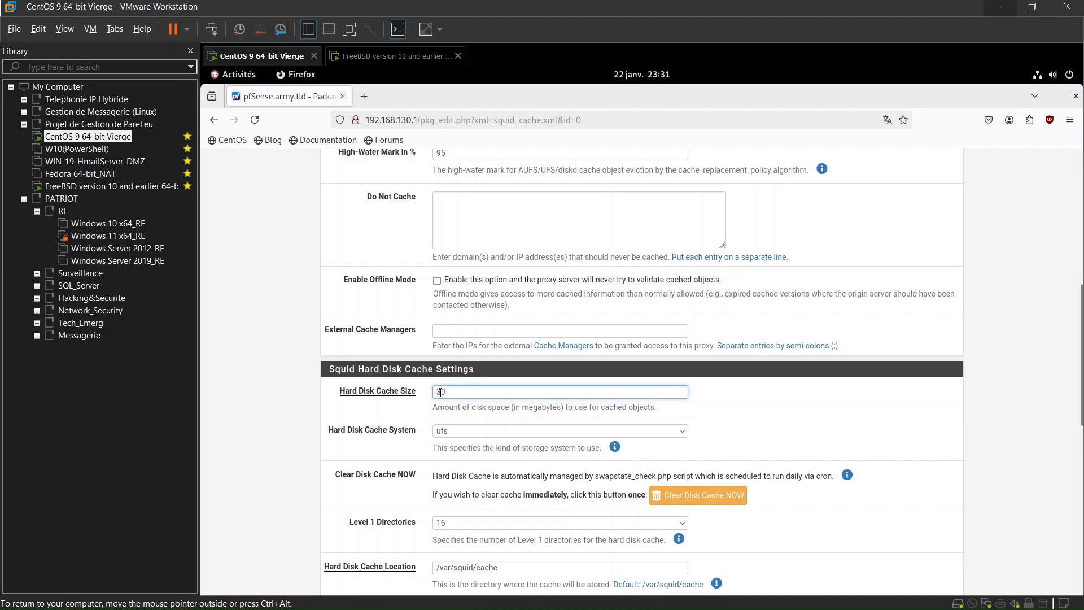
pyautogui.write('0')
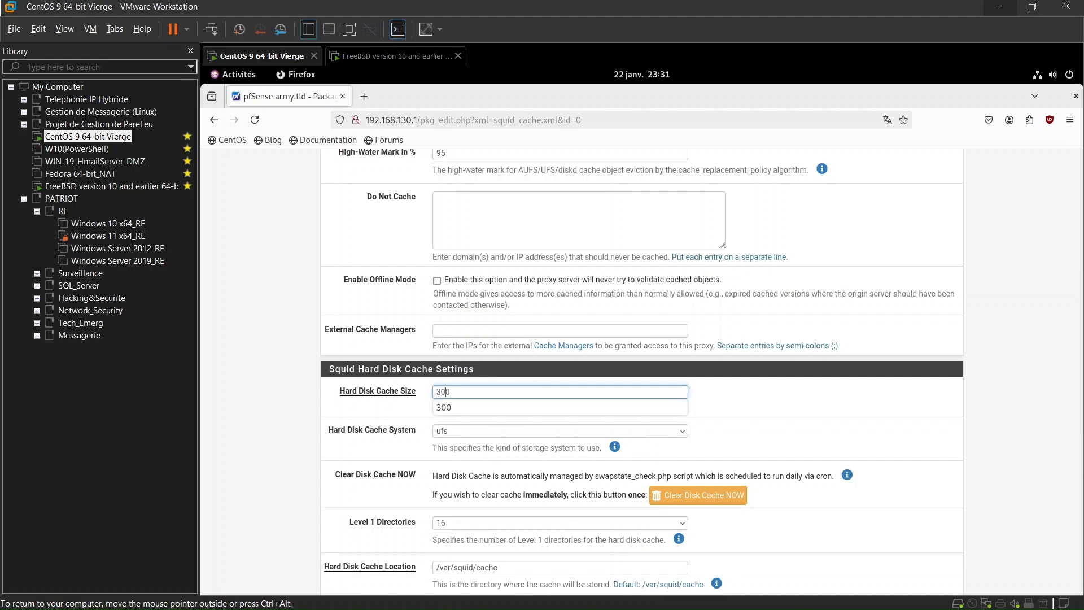
pyautogui.click(728, 387)
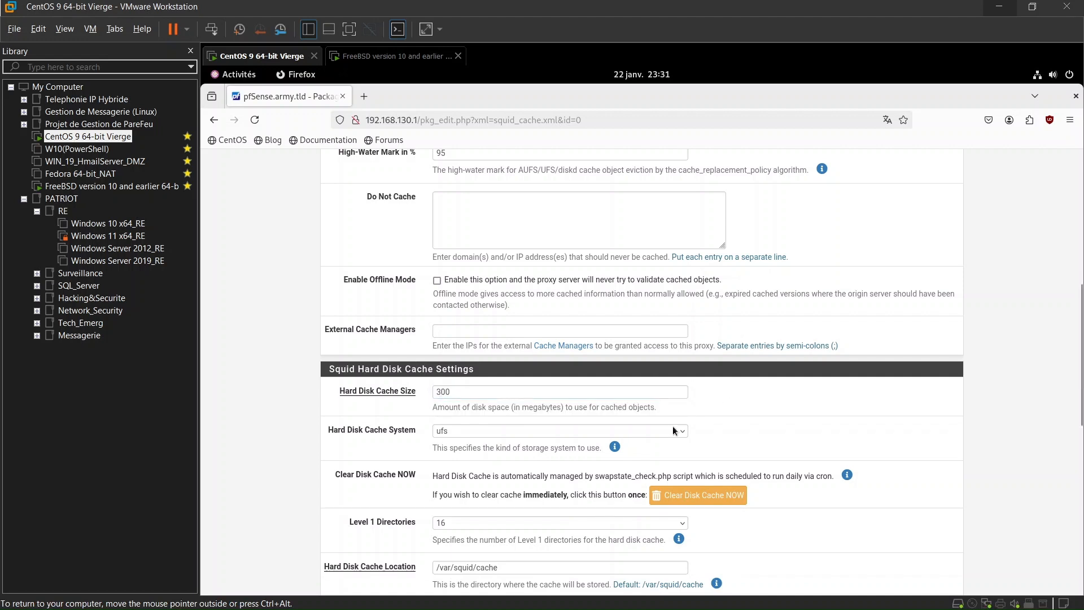
# Save the Squid local cache settings, keeping the remaining disk and memory cache values as they are.
pyautogui.scroll(-4, 673, 429)
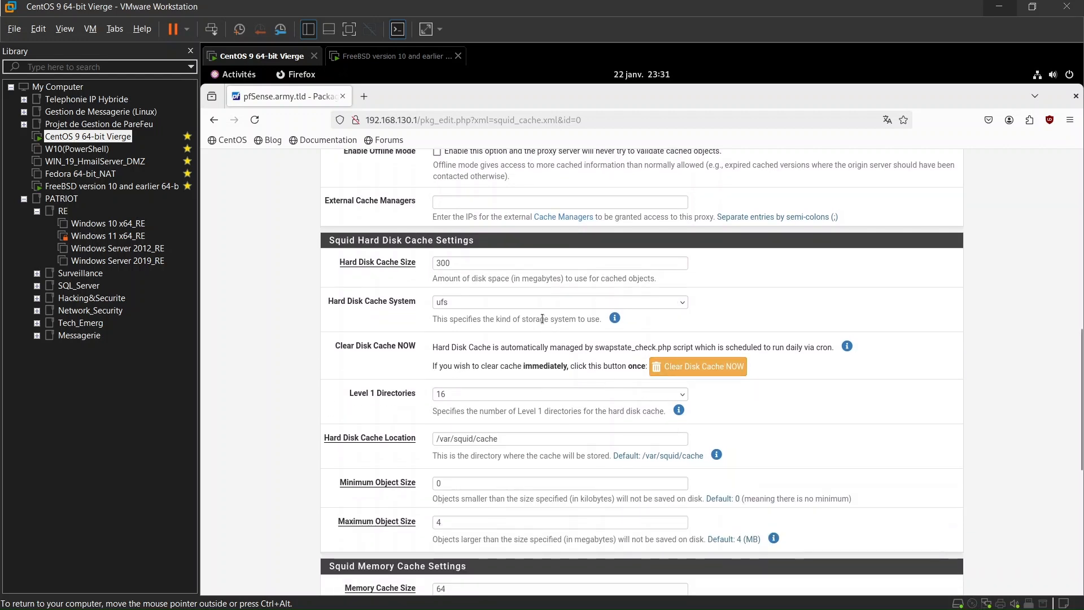
pyautogui.scroll(-5, 524, 301)
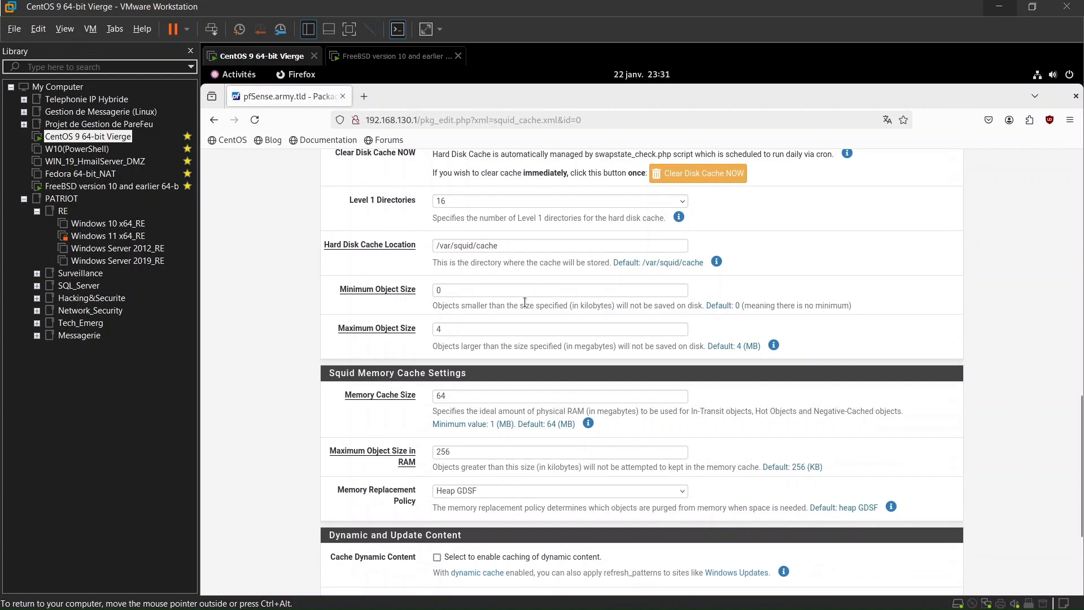
pyautogui.scroll(-2, 525, 302)
pyautogui.scroll(-1, 524, 301)
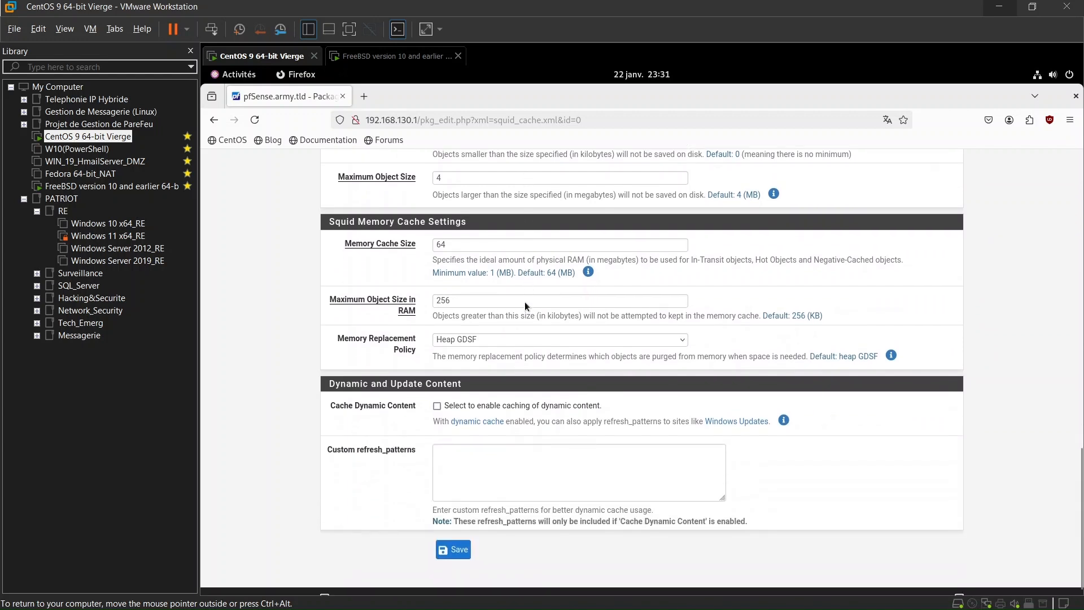
pyautogui.click(463, 540)
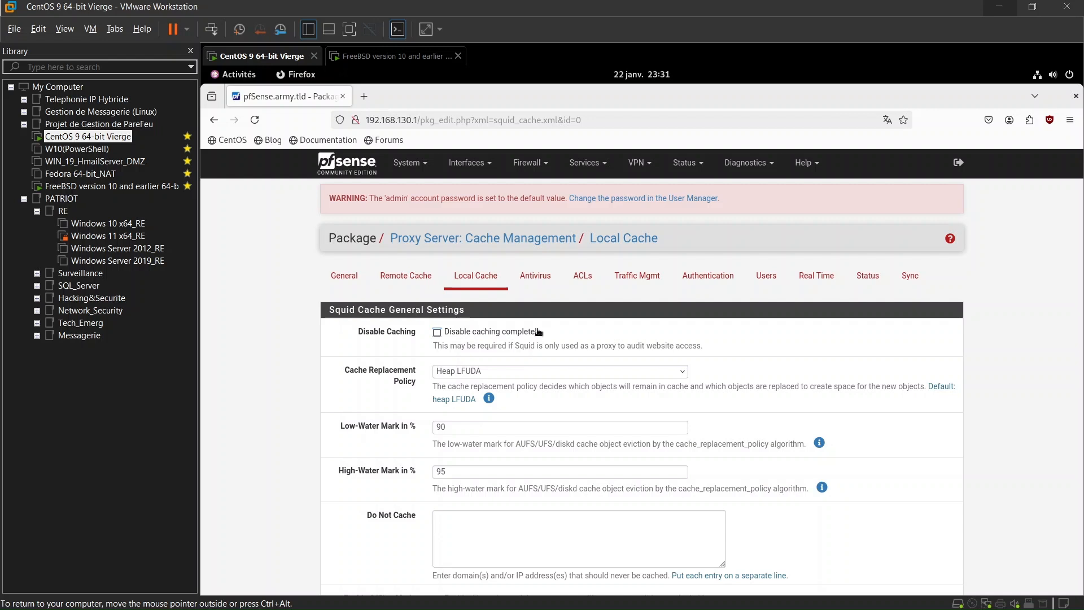
# Test web access without a browser proxy by loading Amazon in a new browser tab.
pyautogui.click(364, 97)
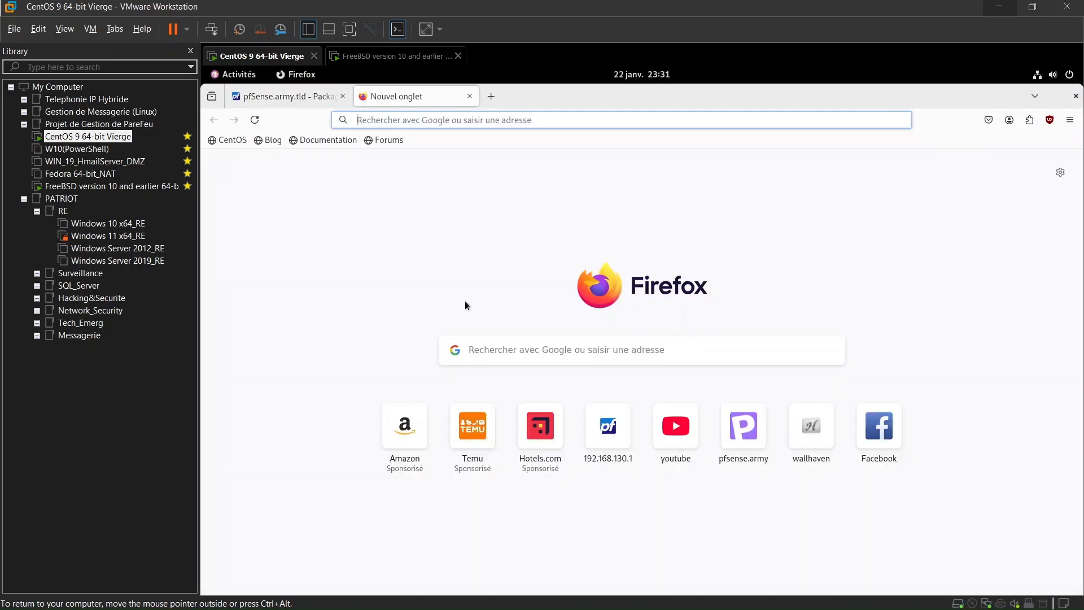
pyautogui.click(411, 429)
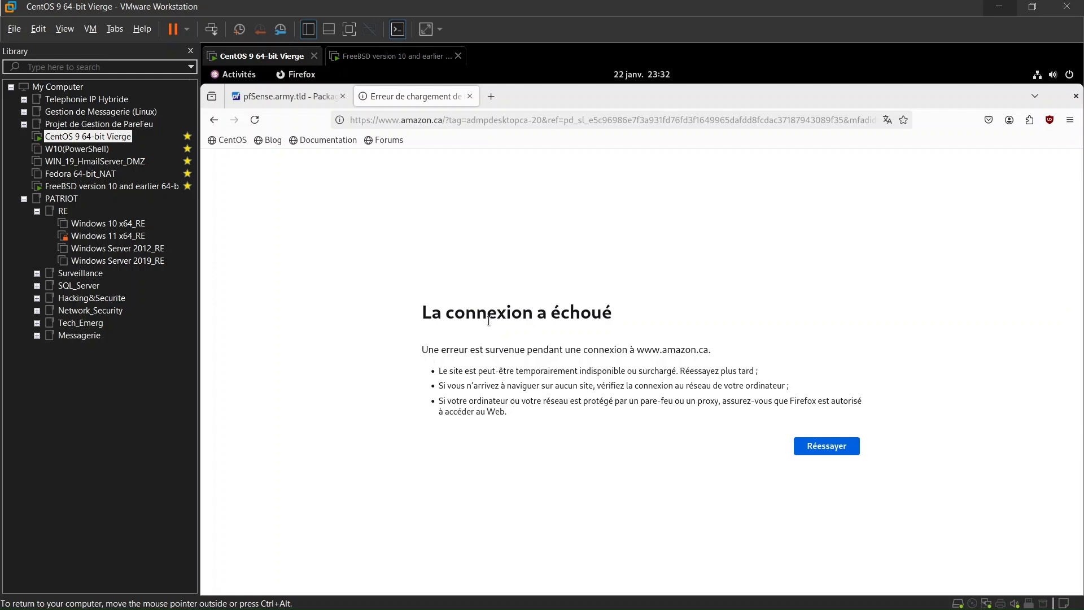
# Return to pfSense and look through Squid's local cache settings, down to the memory cache and dynamic content options.
pyautogui.click(296, 99)
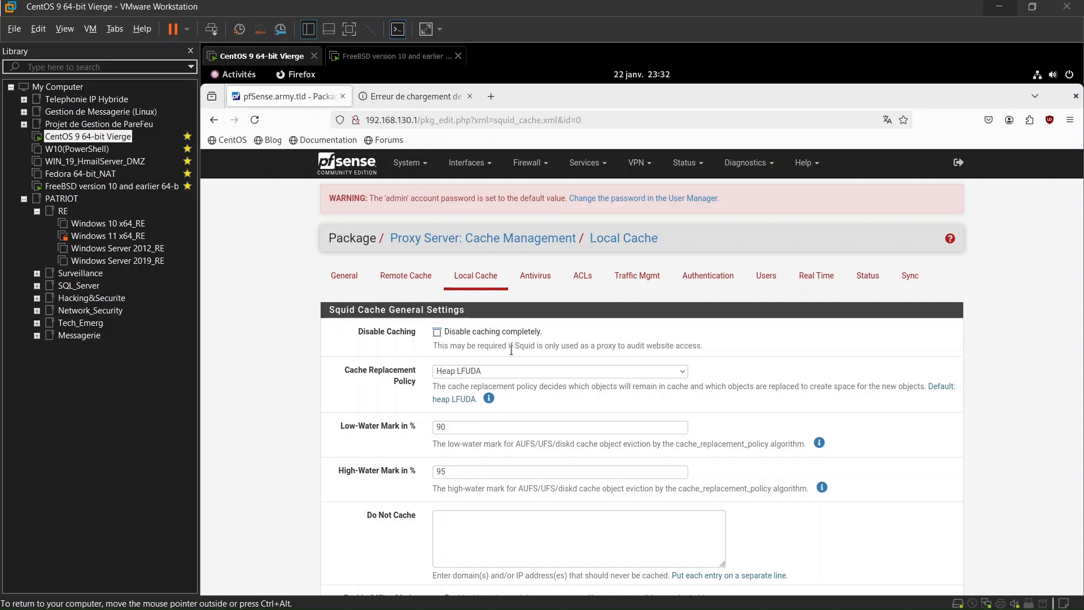
pyautogui.scroll(-5, 511, 350)
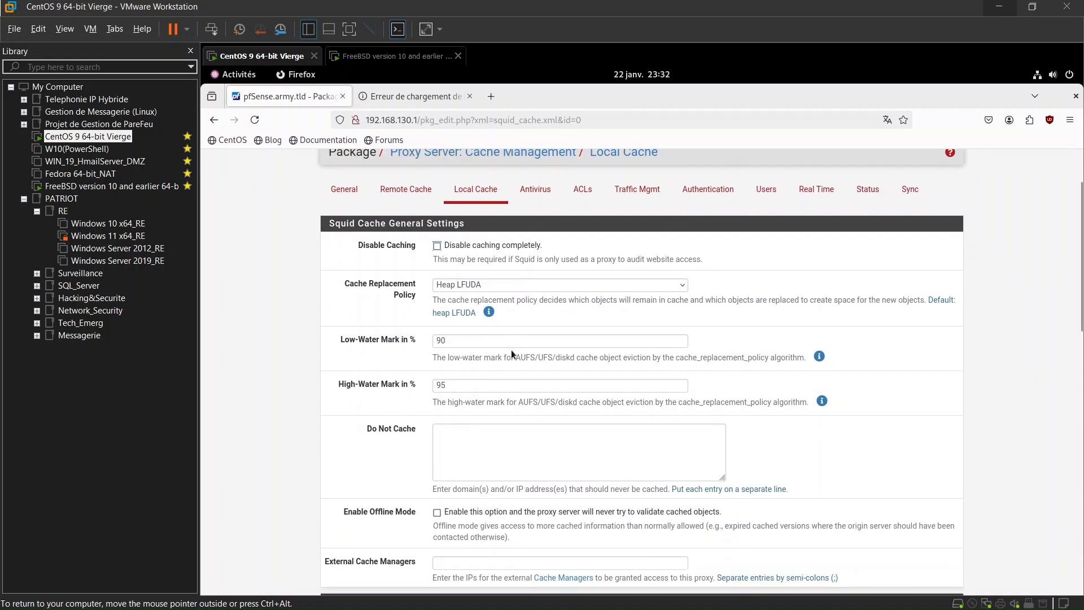
pyautogui.scroll(-12, 511, 350)
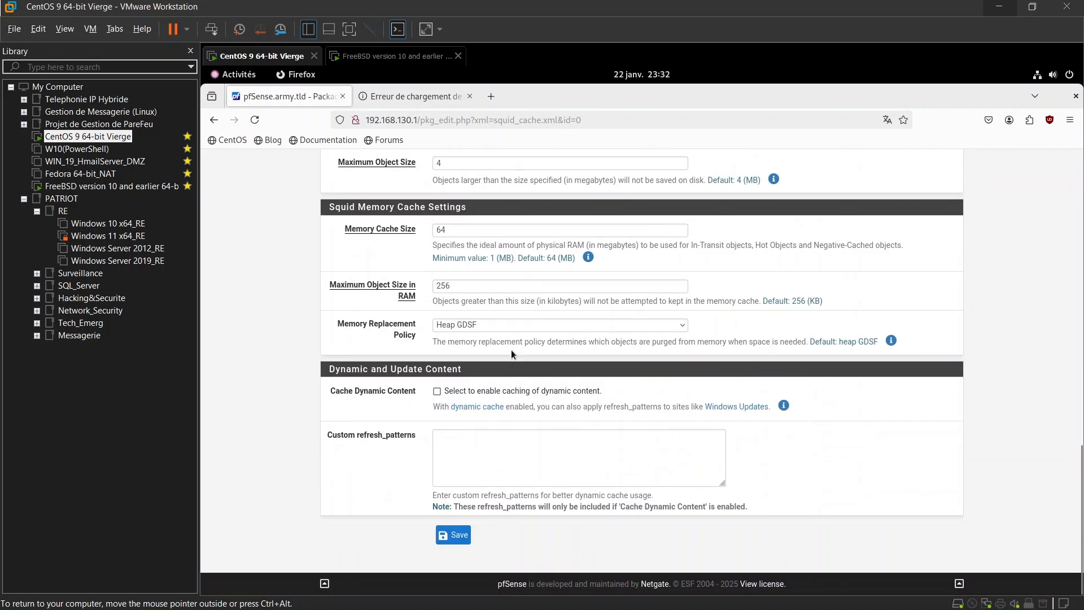
pyautogui.scroll(17, 510, 350)
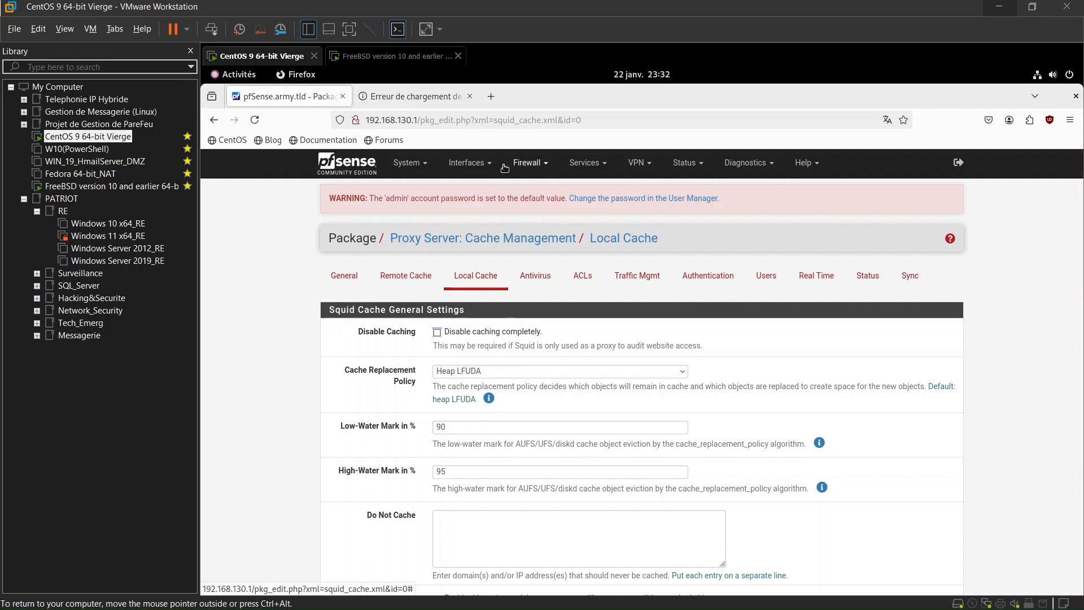
# Close the Amazon test page and open the Firefox network connection settings.
pyautogui.click(498, 106)
pyautogui.click(469, 96)
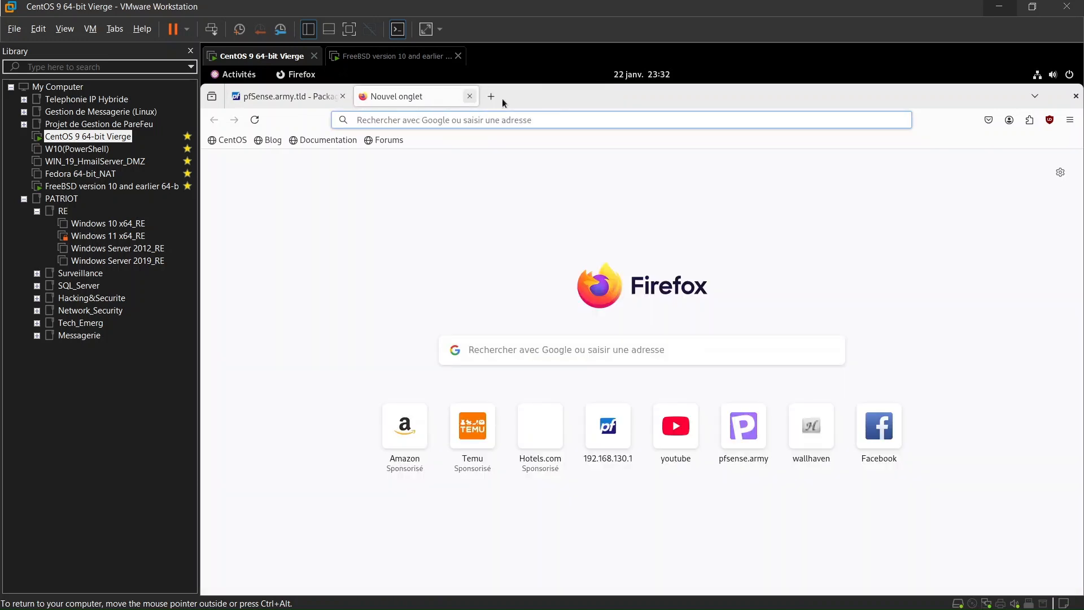
pyautogui.click(1068, 120)
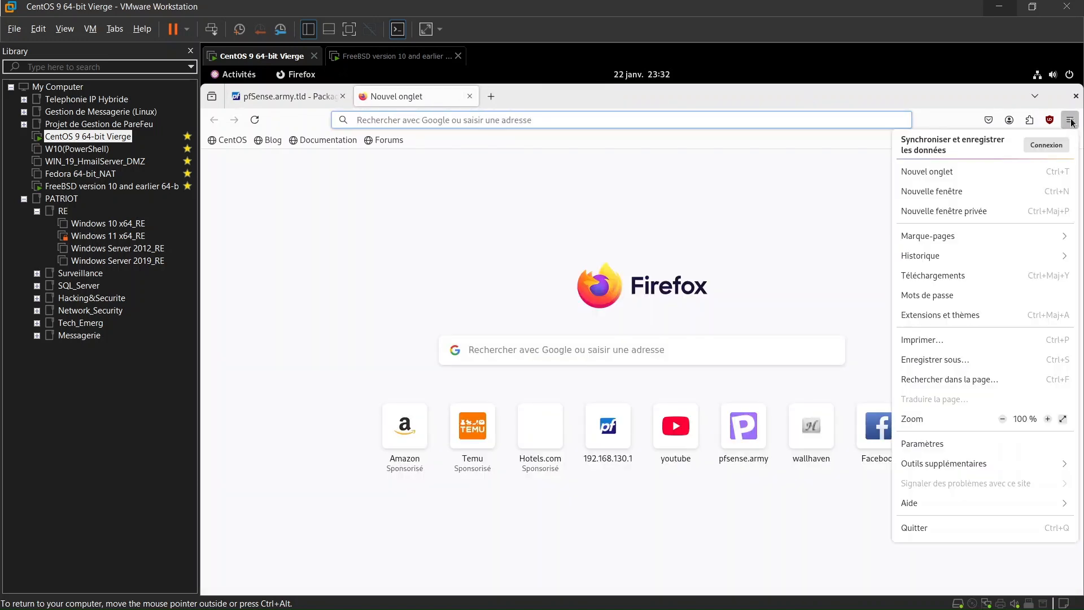
pyautogui.click(1011, 442)
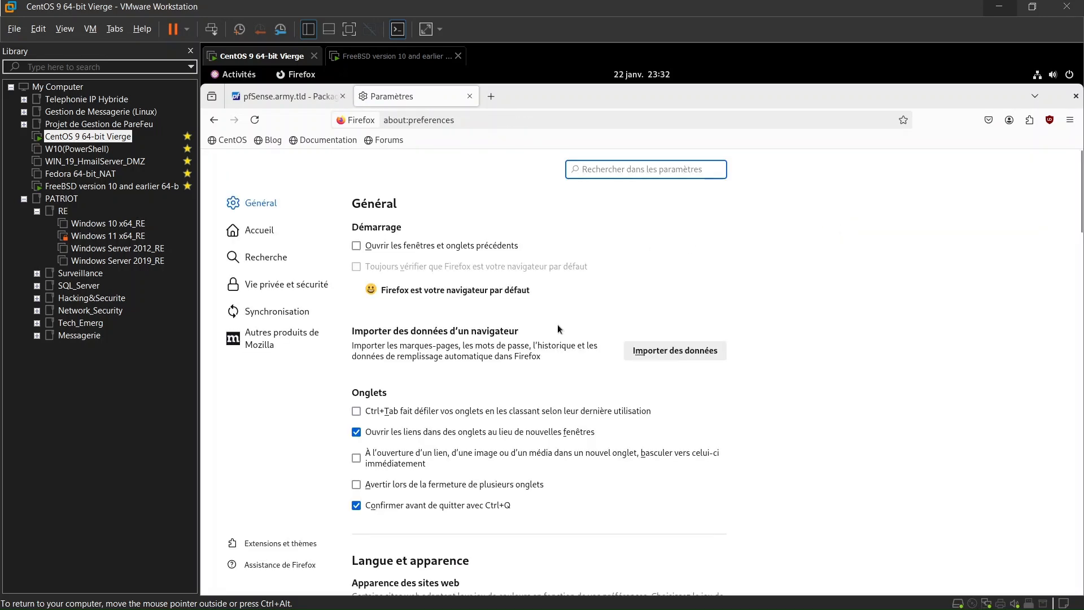
pyautogui.scroll(-15, 559, 327)
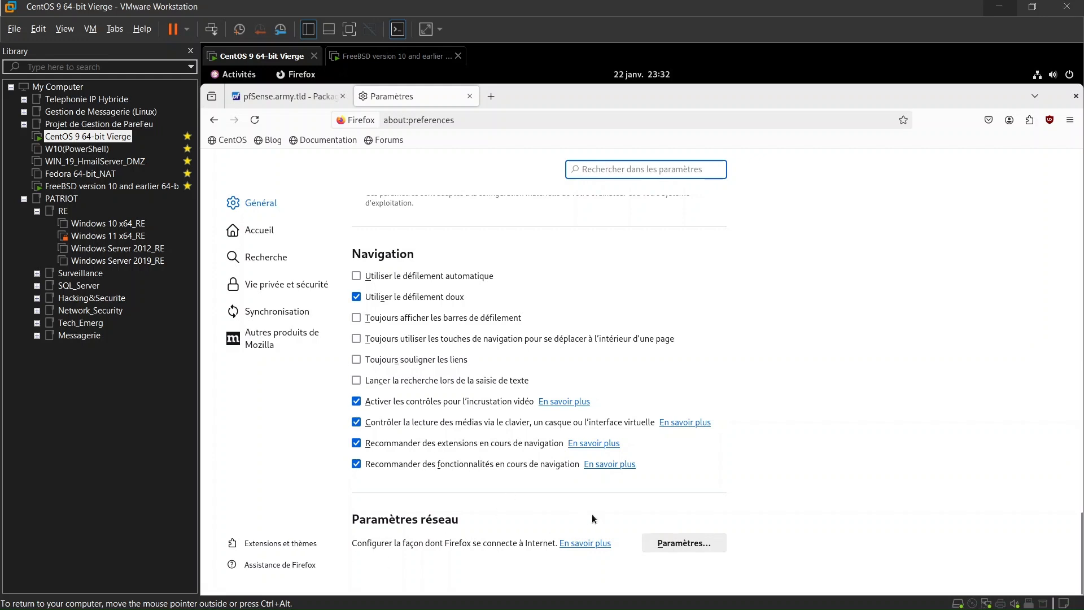
pyautogui.click(687, 543)
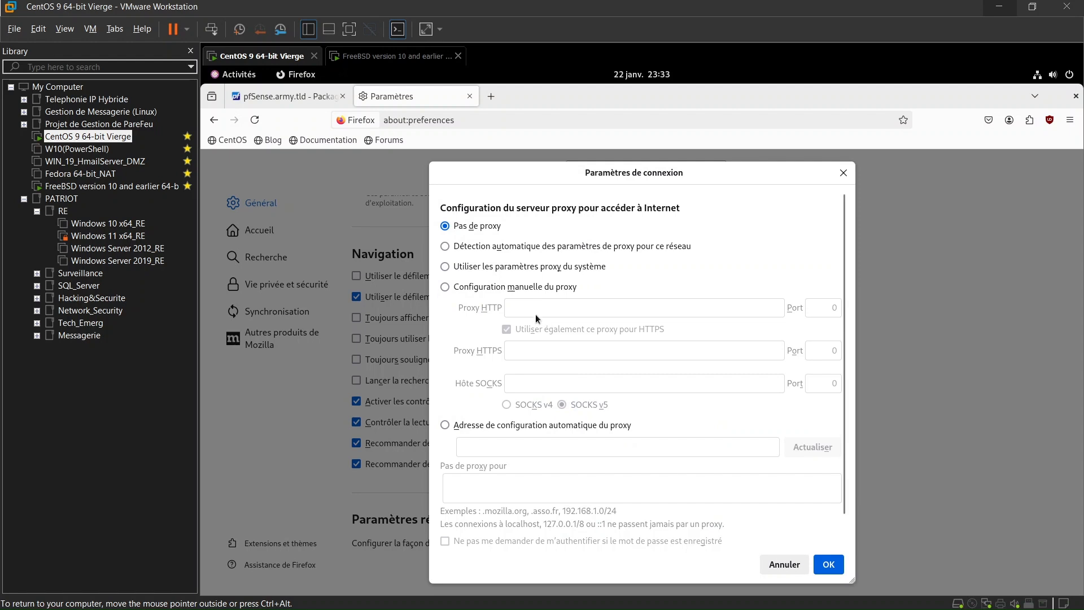
# Choose manual proxy configuration and set the HTTP proxy to the pfSense LAN address, 192.168.130.1, checking it on the FreeBSD VM's console.
pyautogui.click(485, 288)
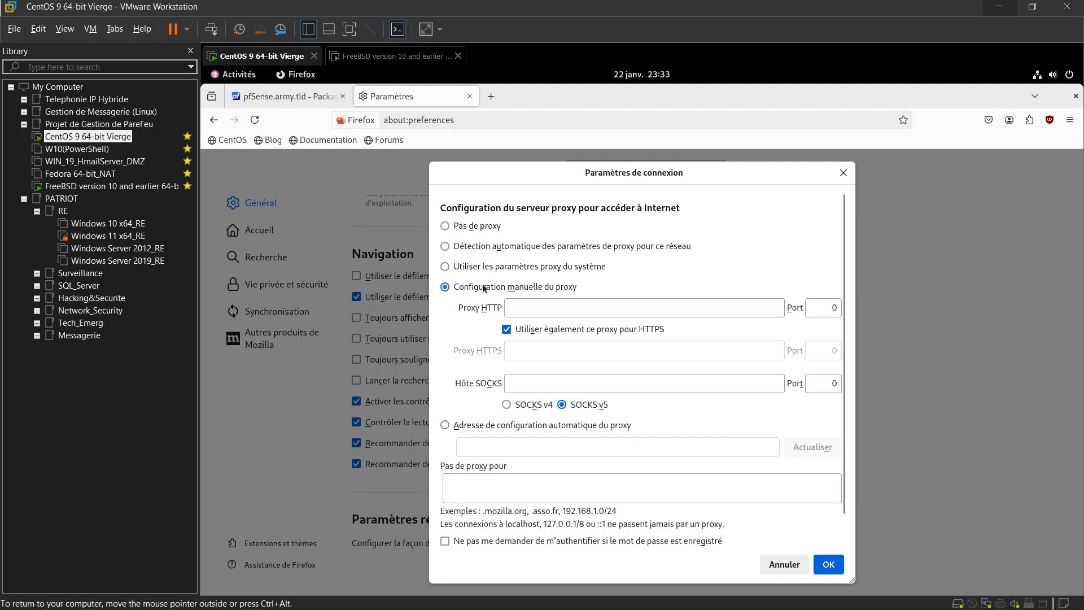
pyautogui.click(535, 305)
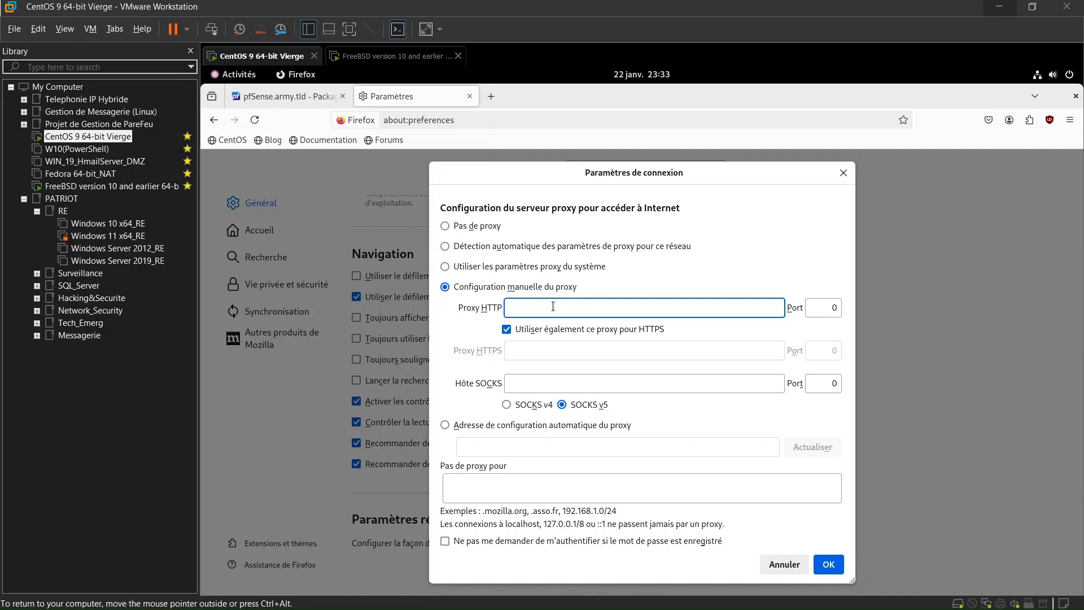
pyautogui.click(388, 67)
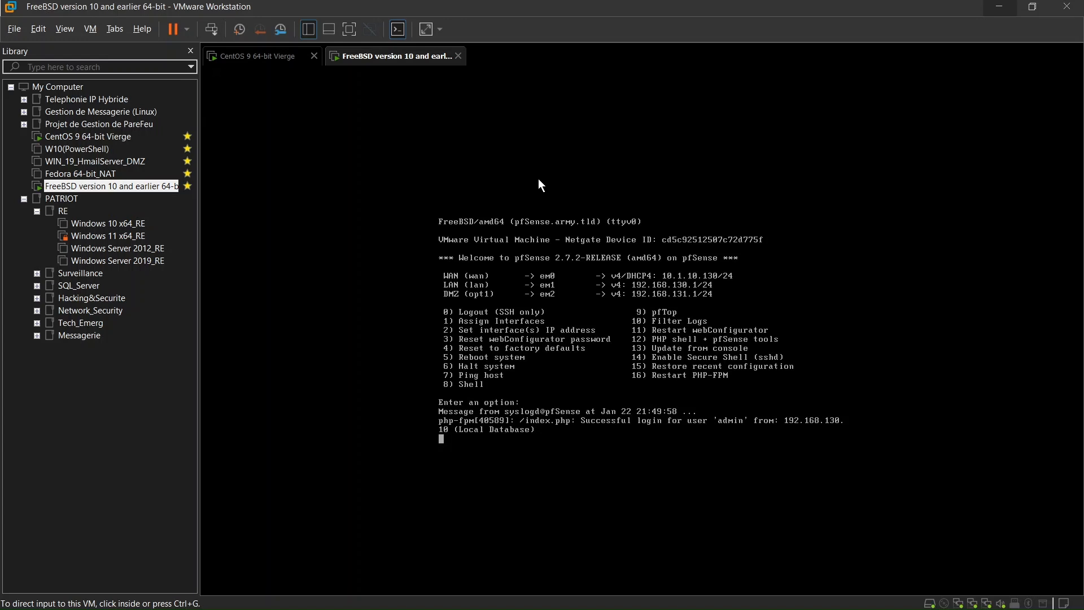
pyautogui.click(283, 63)
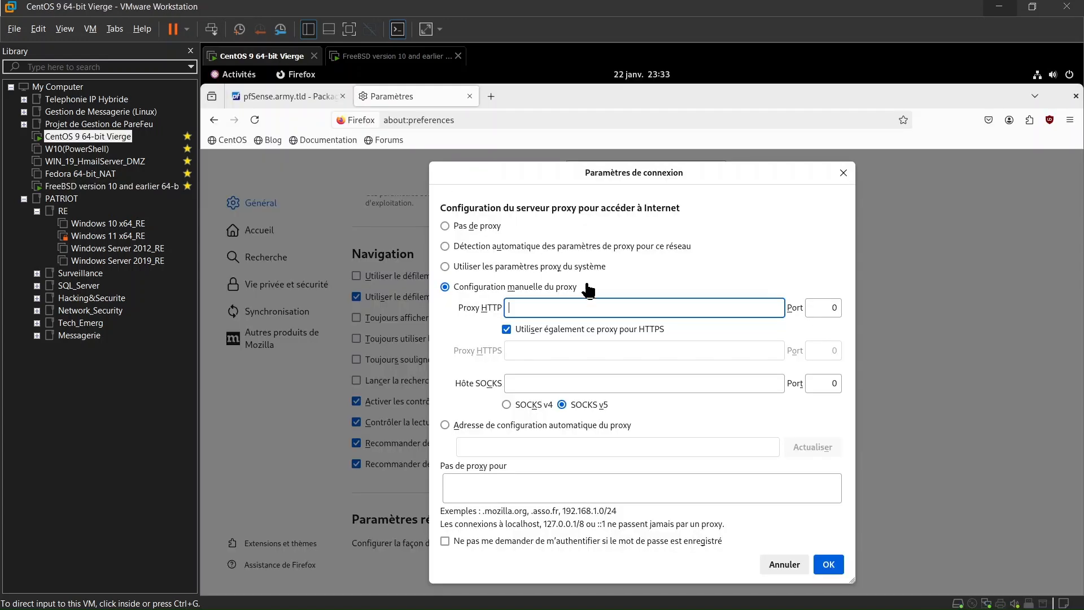
pyautogui.write('192')
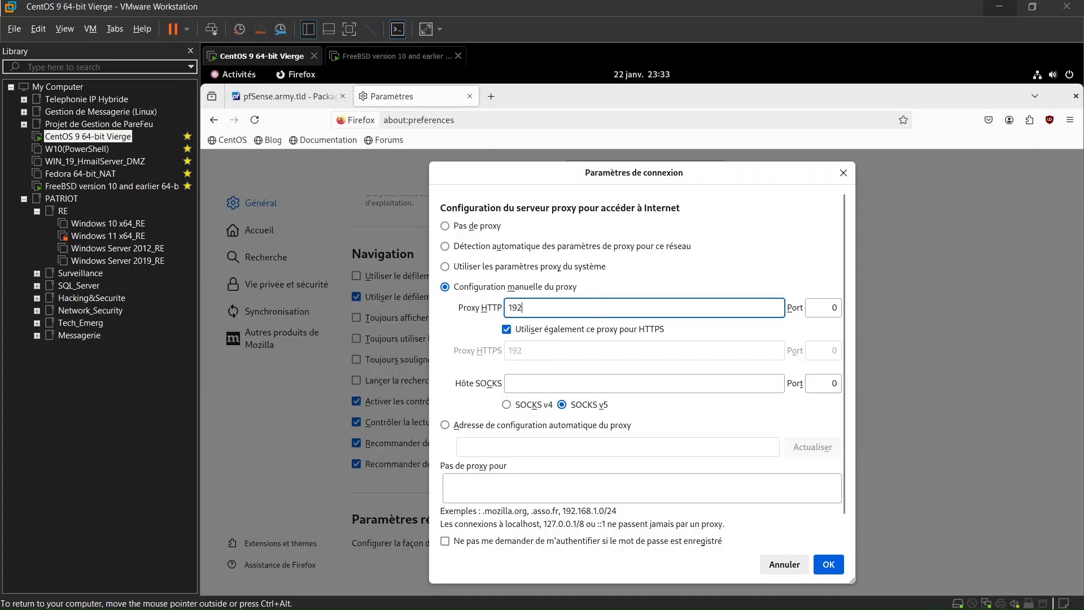
pyautogui.write('.168')
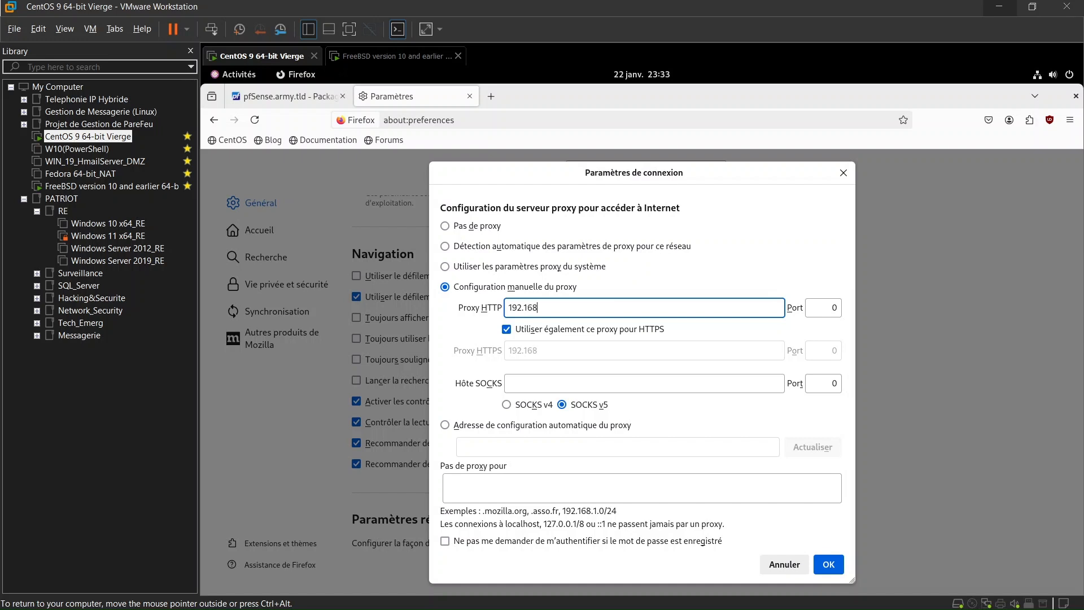
pyautogui.write('1')
pyautogui.write('.1')
pyautogui.write('30.1')
# Set the HTTP proxy port to 3128 and confirm the connection settings.
pyautogui.click(823, 307)
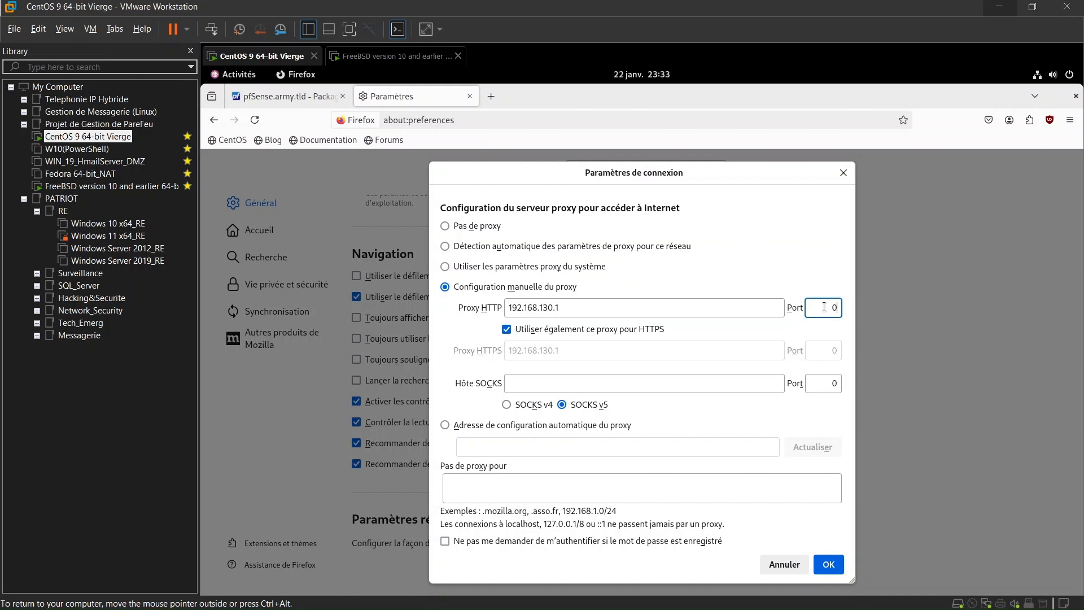
pyautogui.press('BackSpace')
pyautogui.write('3128')
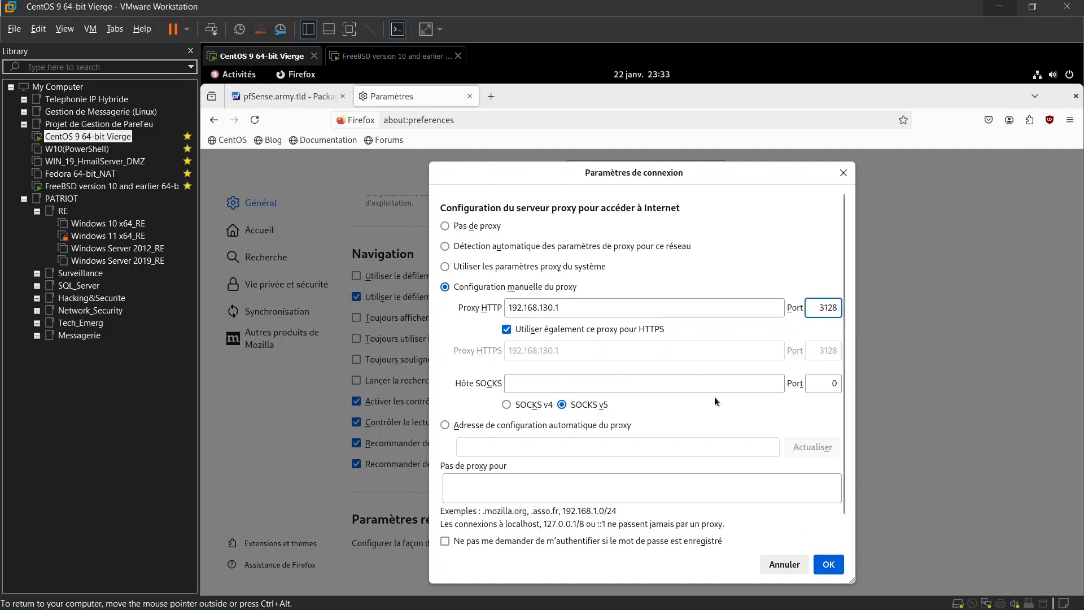
pyautogui.click(828, 564)
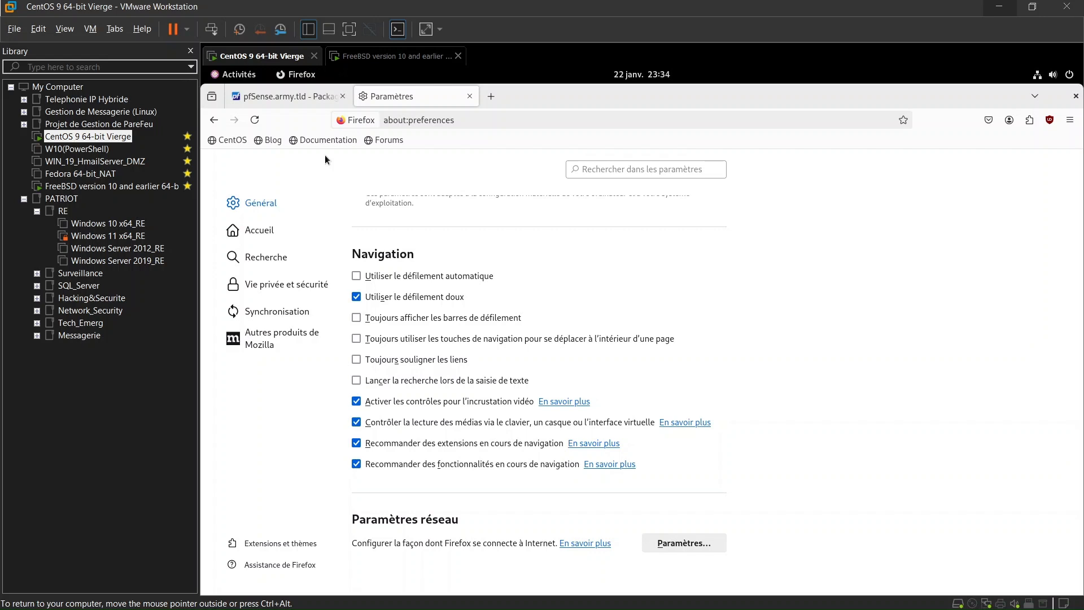
# Review Squid's general settings in pfSense, checking the proxy interface, transparent proxy options and proxy port.
pyautogui.click(304, 91)
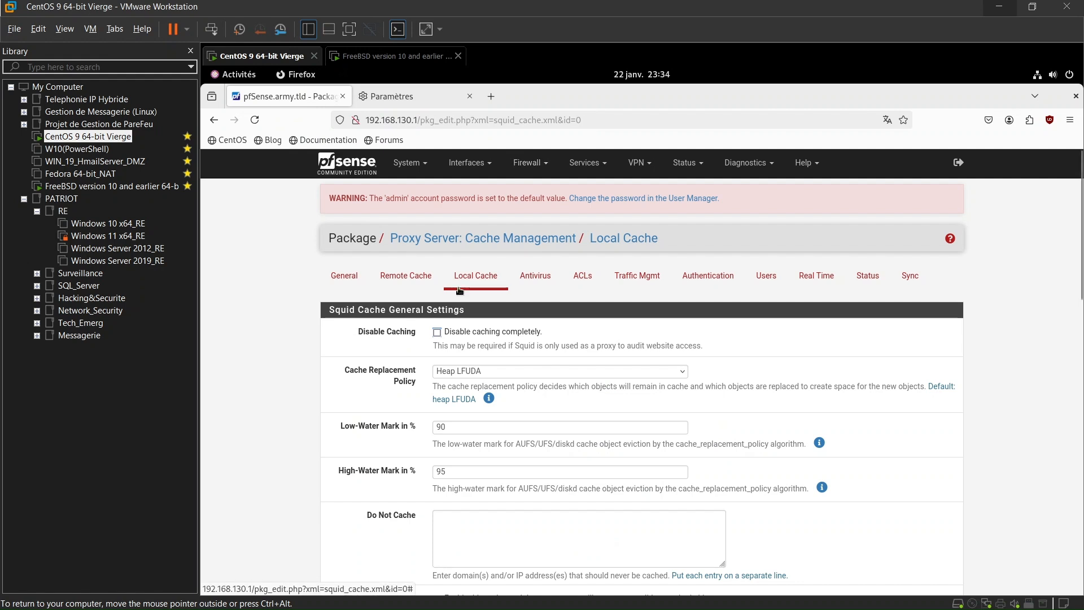
pyautogui.click(350, 282)
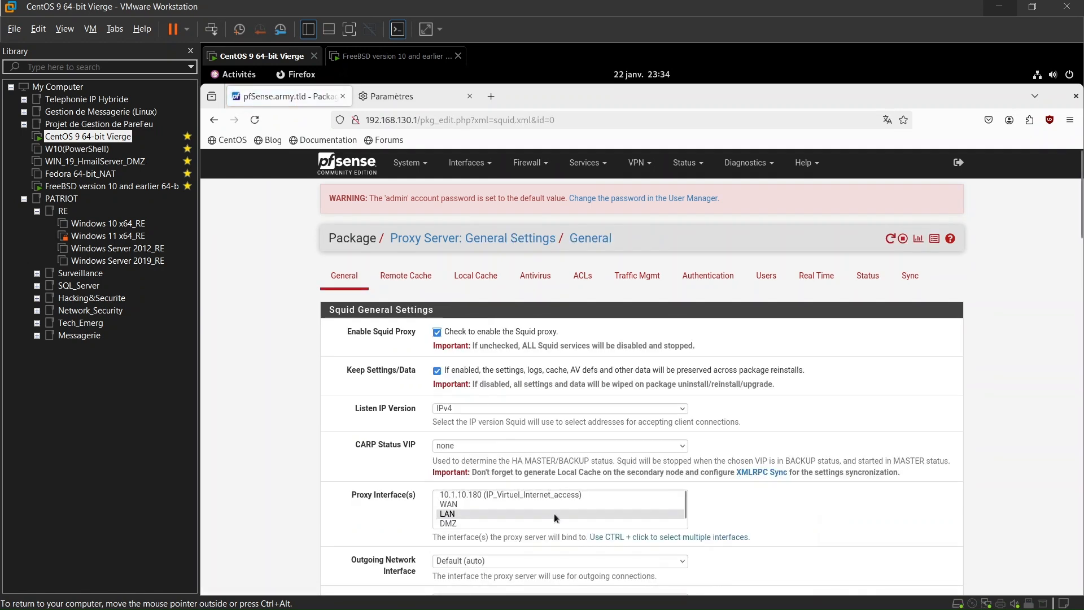
pyautogui.scroll(-1, 554, 513)
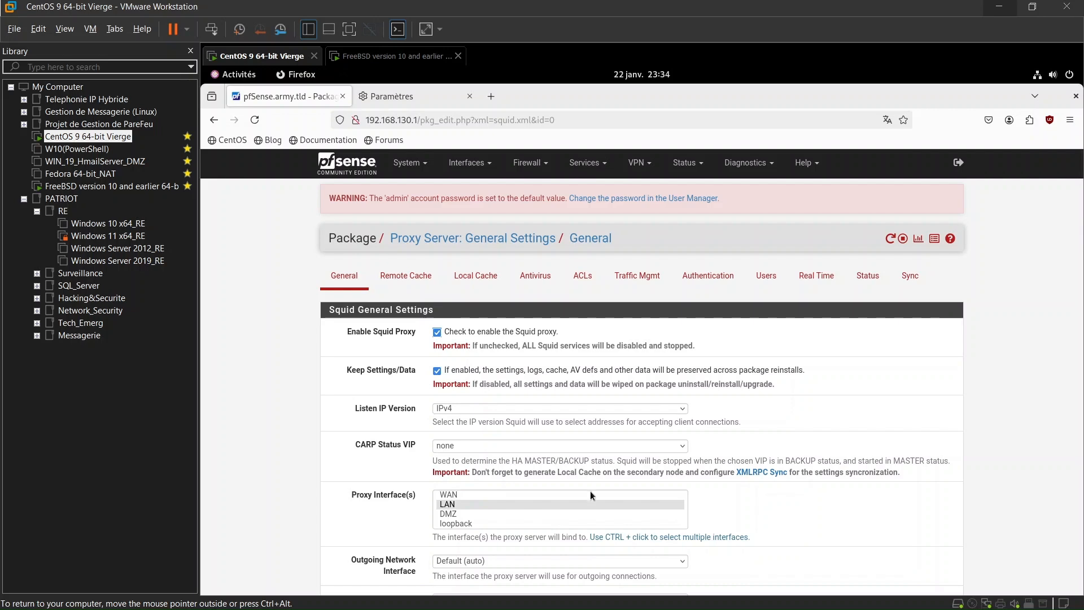
pyautogui.scroll(-10, 762, 391)
pyautogui.scroll(-4, 762, 391)
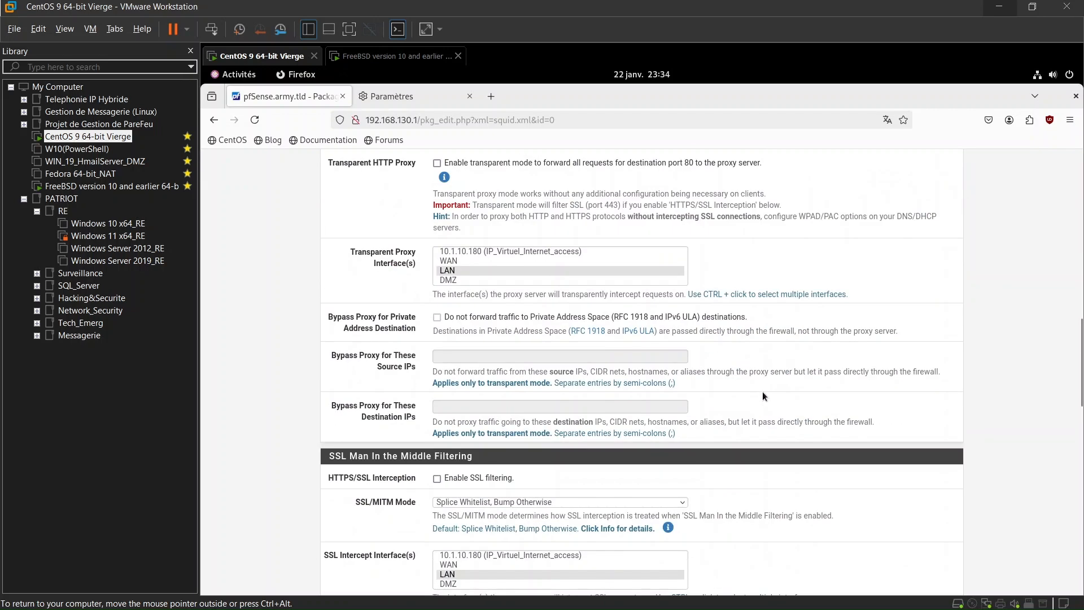
pyautogui.scroll(9, 762, 391)
pyautogui.scroll(3, 762, 393)
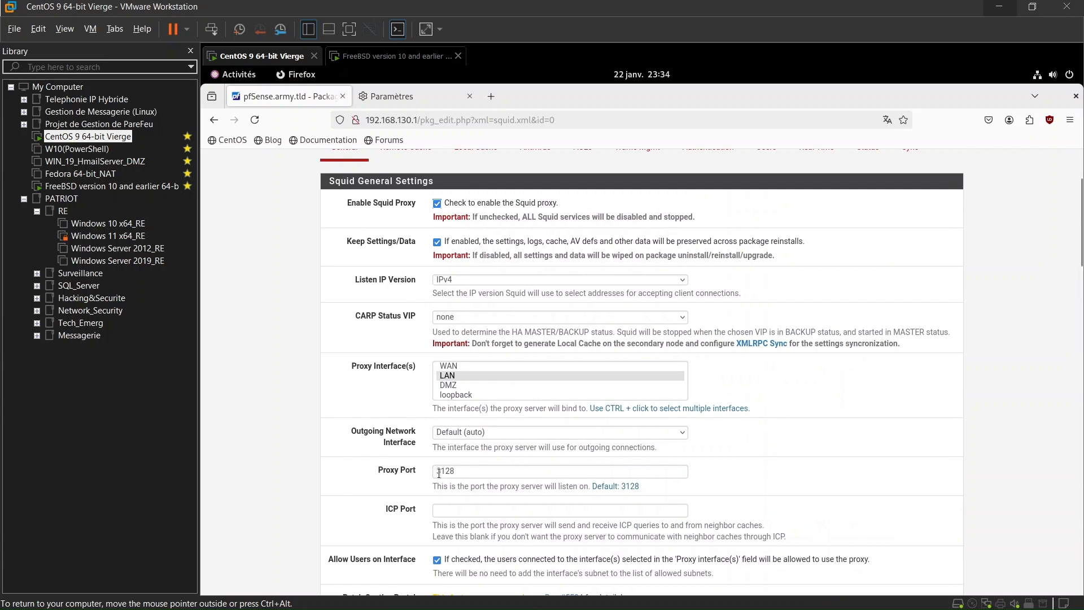
pyautogui.moveTo(471, 475); pyautogui.dragTo(428, 476)
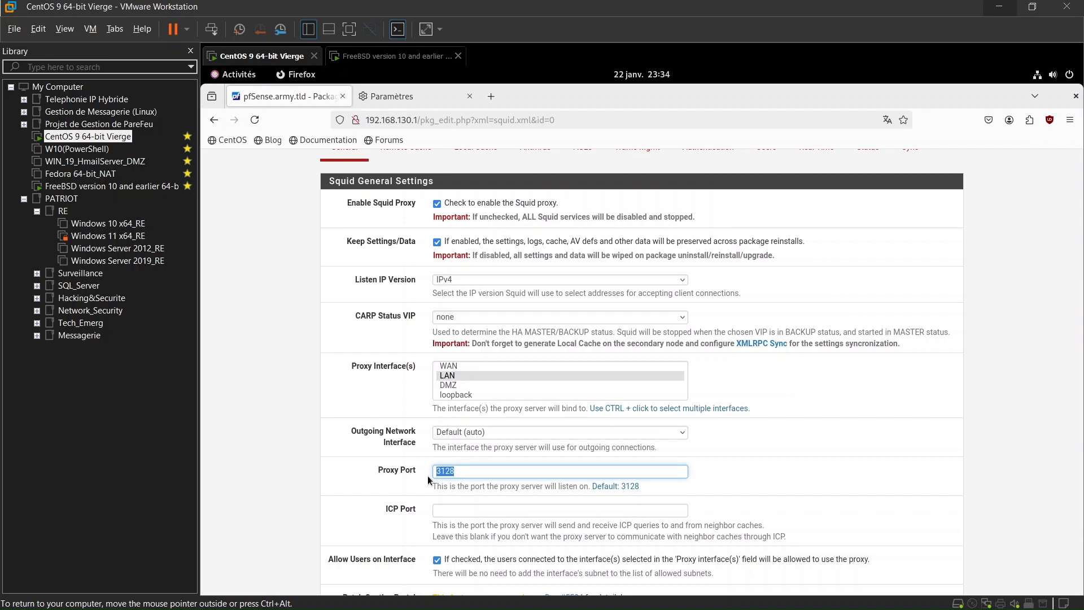
# Test web access through the configured proxy by loading Amazon in a new browser tab.
pyautogui.click(447, 100)
pyautogui.click(492, 97)
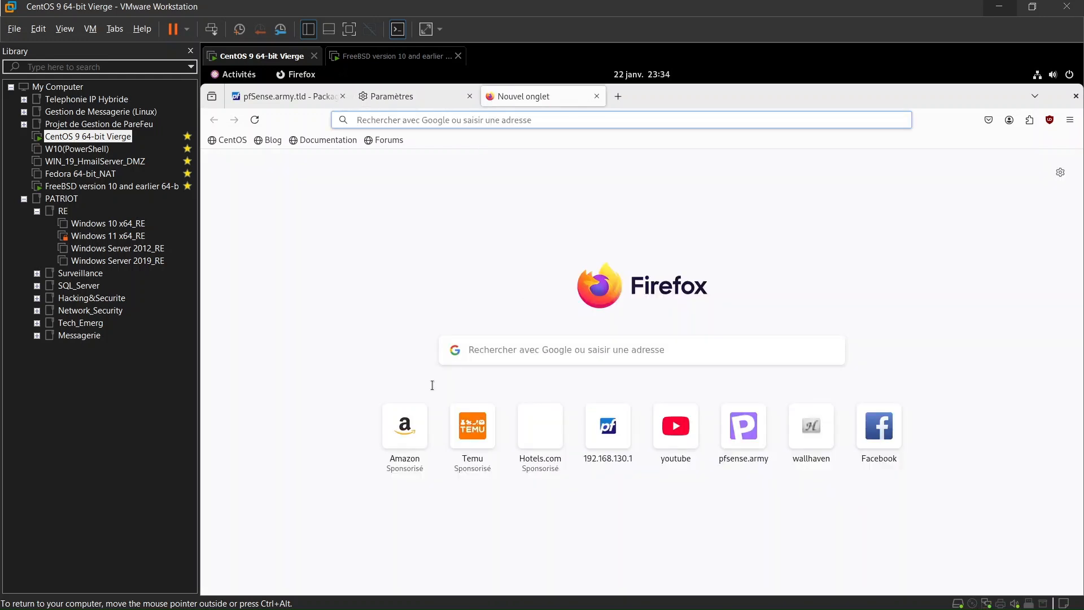
pyautogui.click(409, 435)
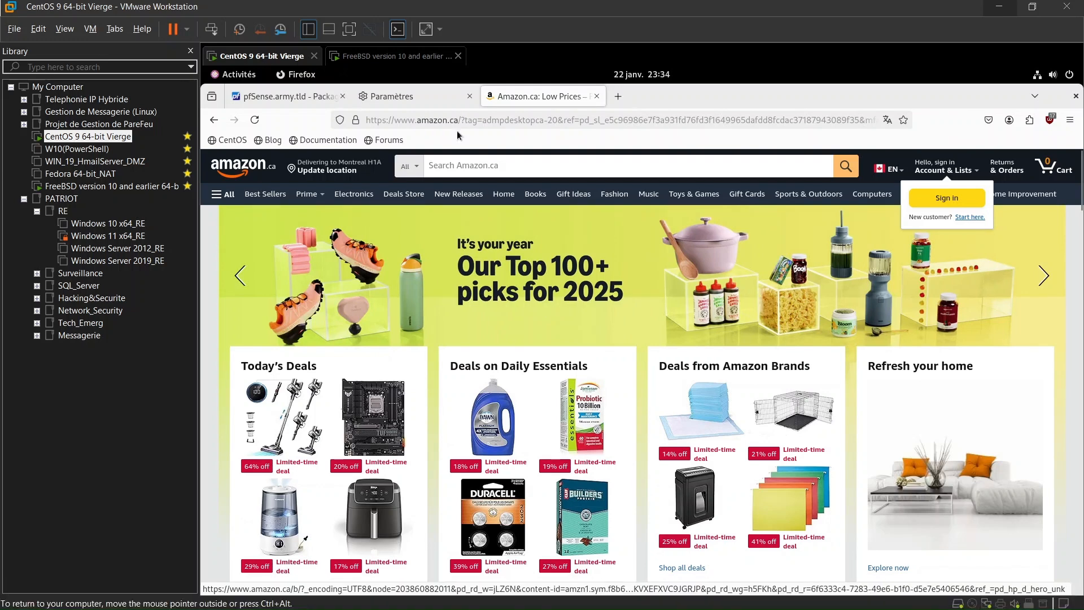
# Open Squid's authentication settings in pfSense and set the authentication method to RADIUS.
pyautogui.click(294, 98)
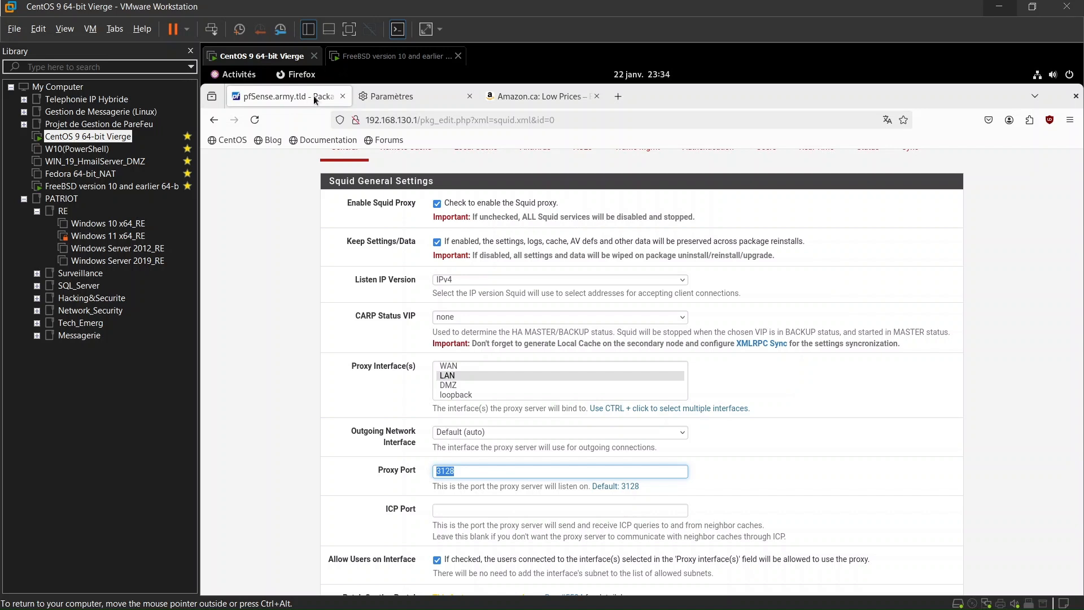
pyautogui.scroll(3, 388, 191)
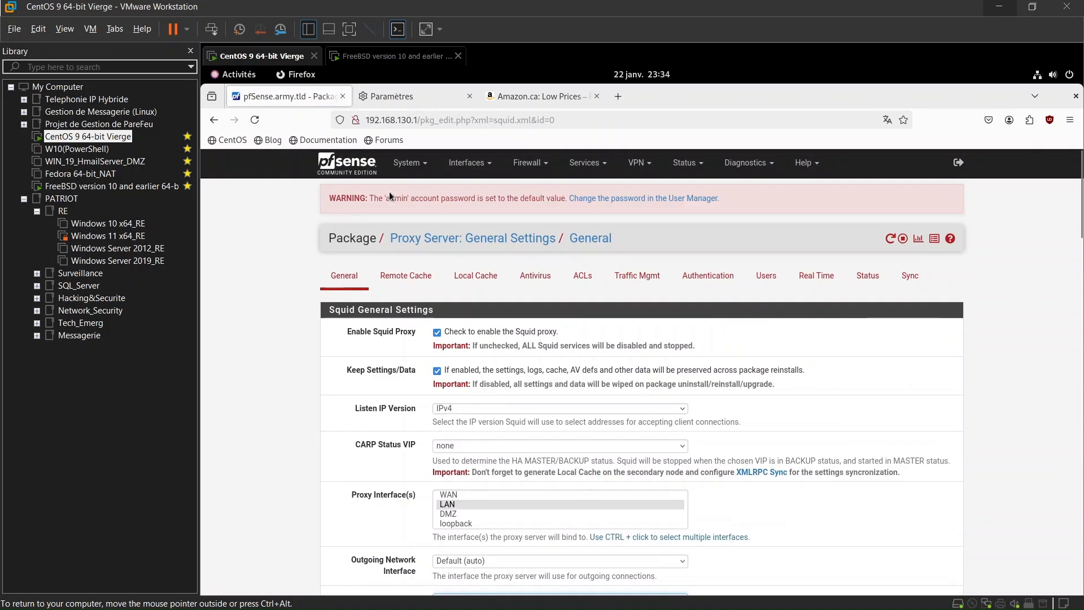
pyautogui.click(705, 277)
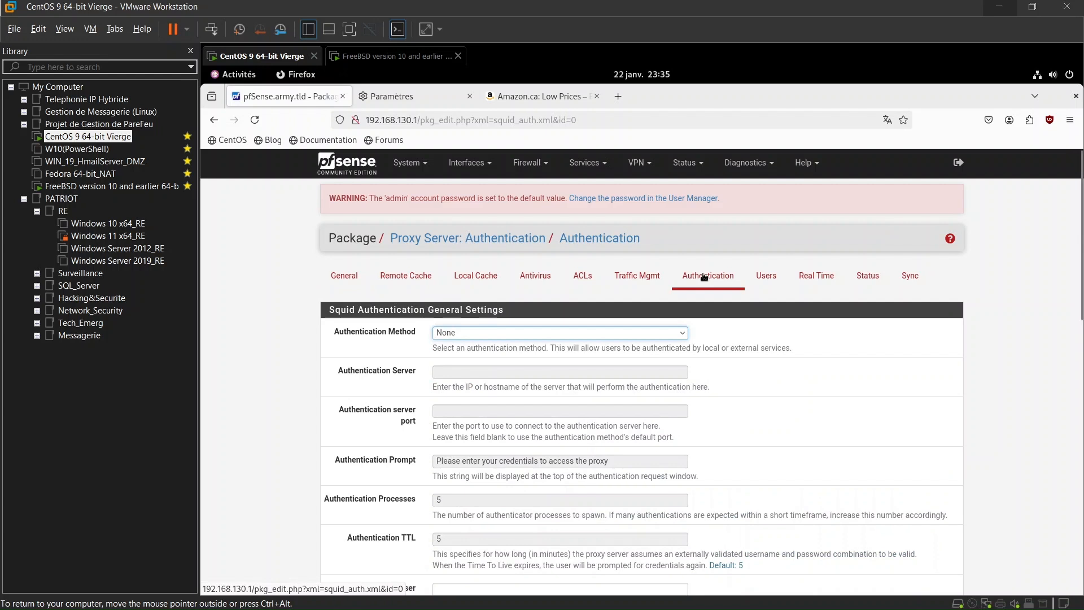
pyautogui.click(659, 333)
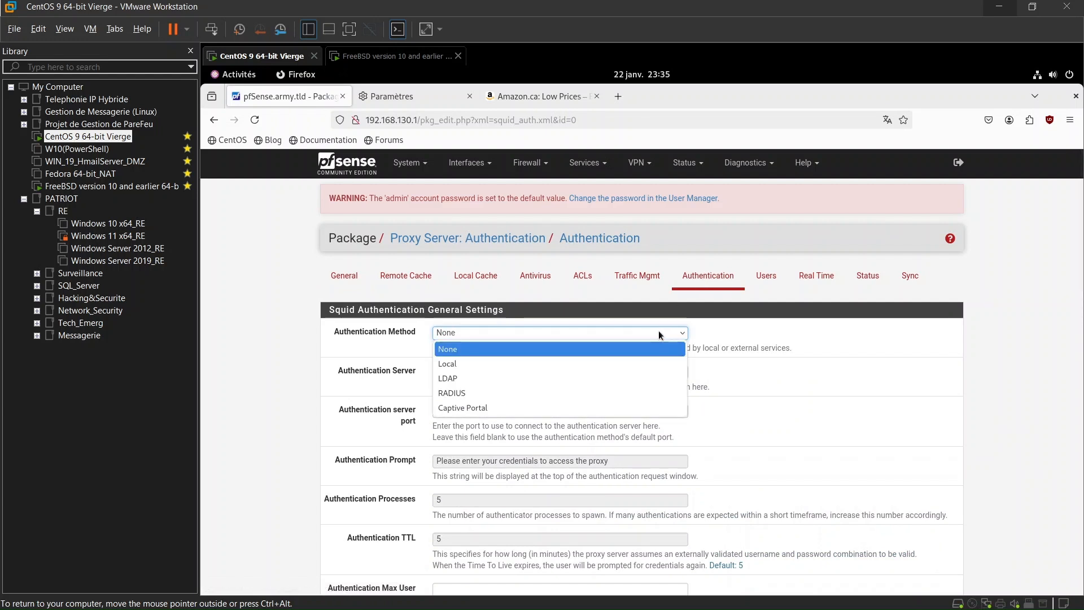
pyautogui.click(612, 394)
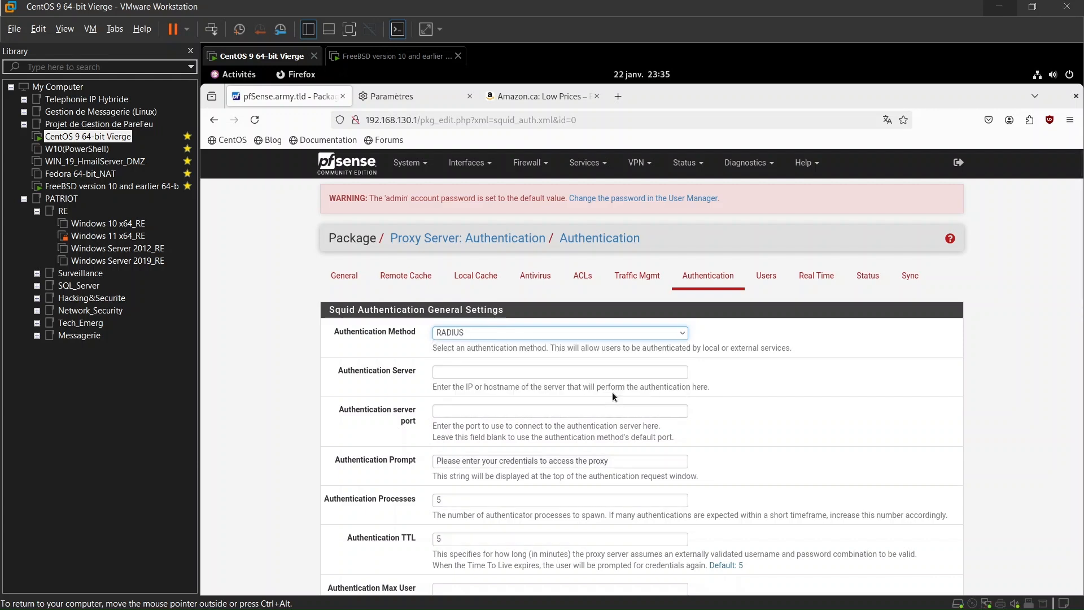
# Set Squid's RADIUS authentication server to 192.168.130.1, leaving the server port blank.
pyautogui.click(601, 377)
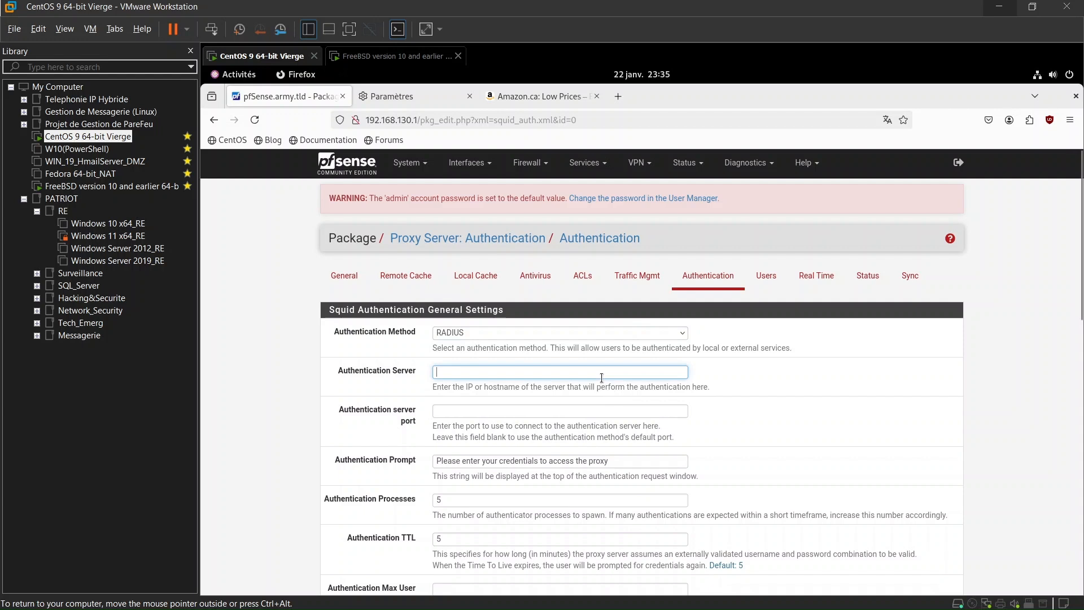
pyautogui.write('192.1')
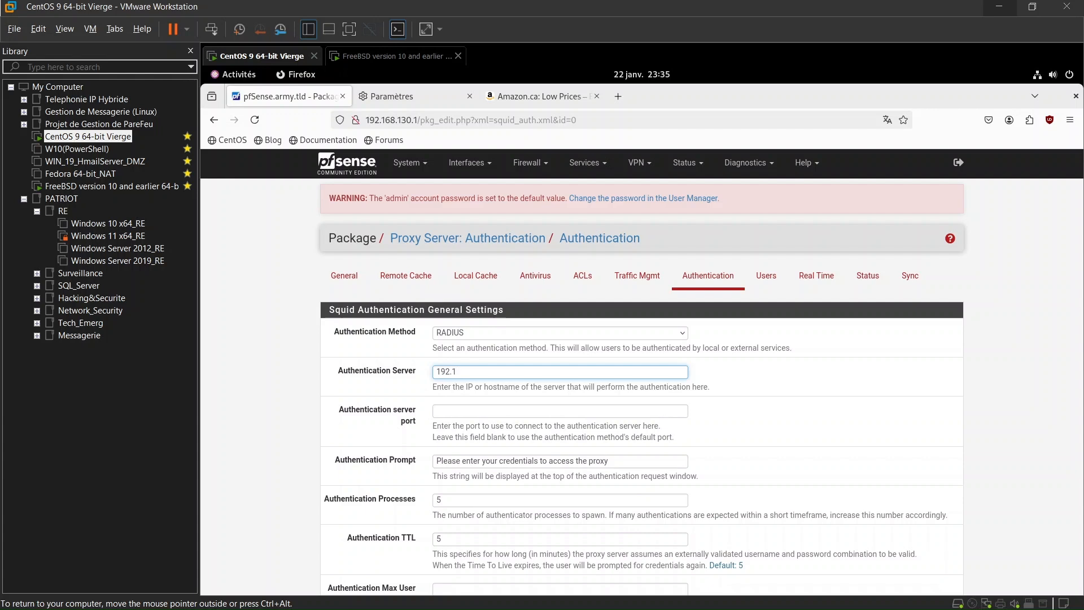
pyautogui.write('68.130.1')
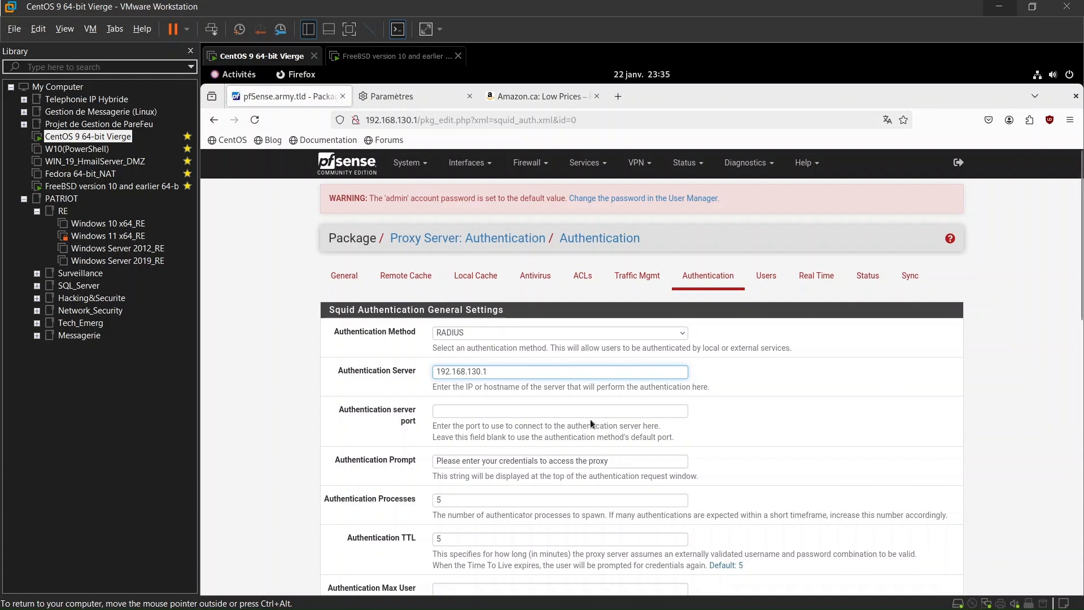
pyautogui.scroll(-2, 588, 416)
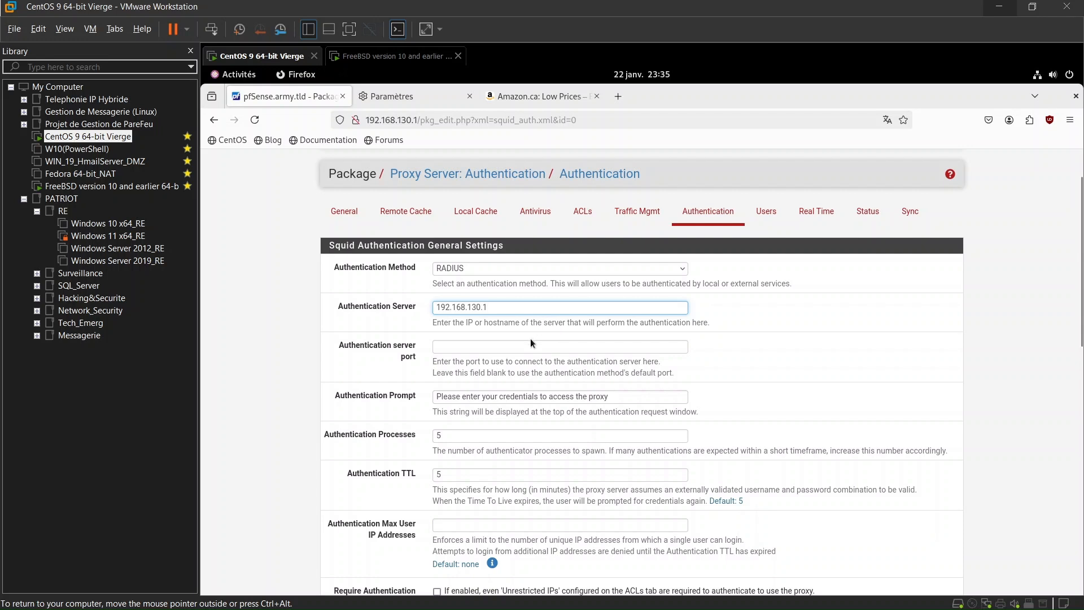
pyautogui.click(532, 346)
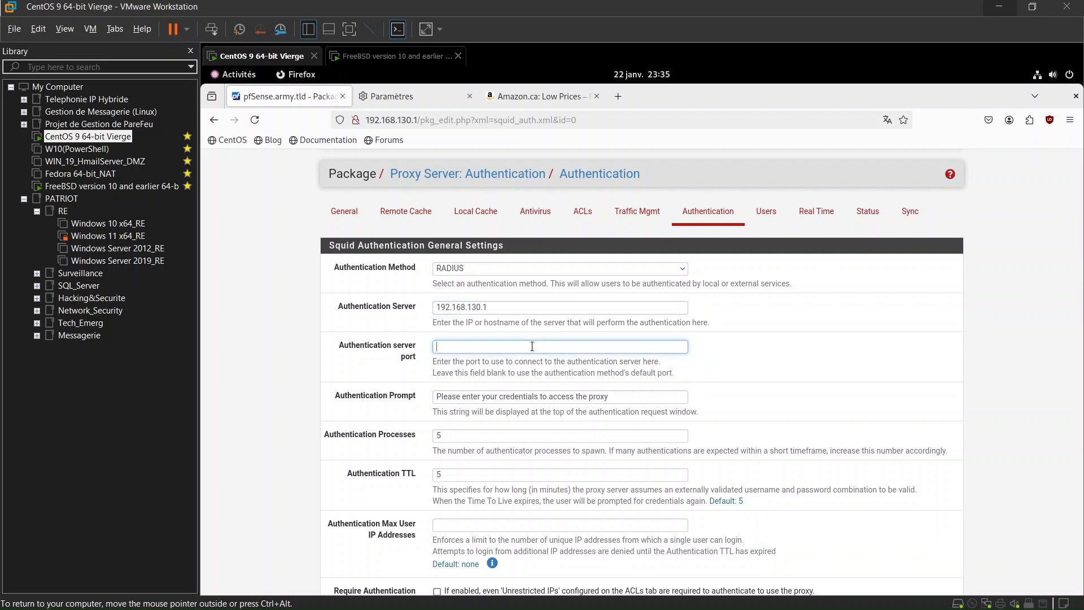
# Enter the RADIUS secret, check the other authentication values and save the Squid authentication settings.
pyautogui.scroll(-5, 531, 346)
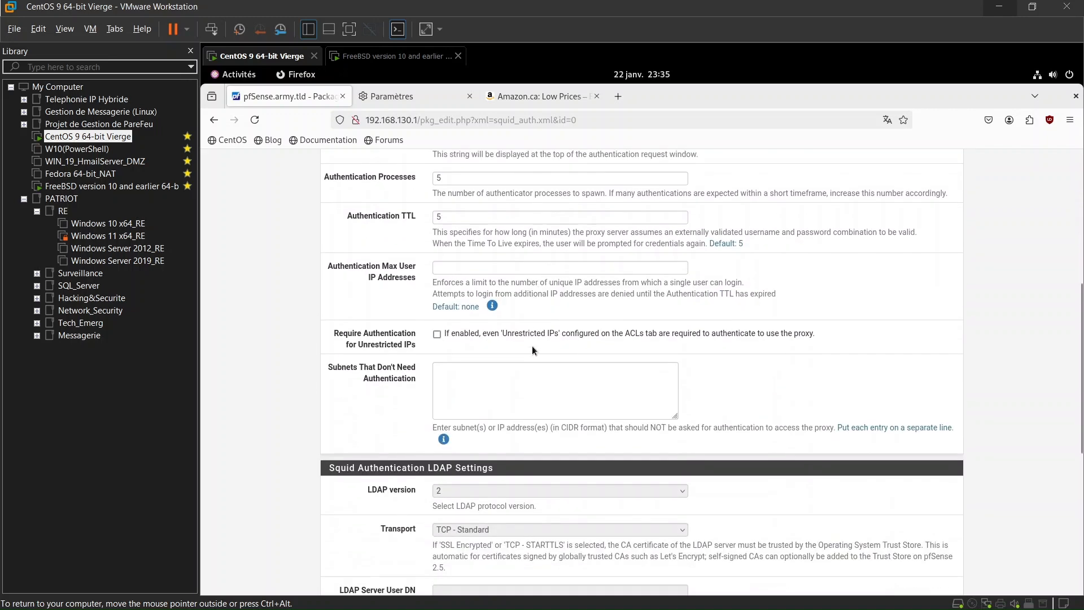
pyautogui.scroll(-6, 532, 346)
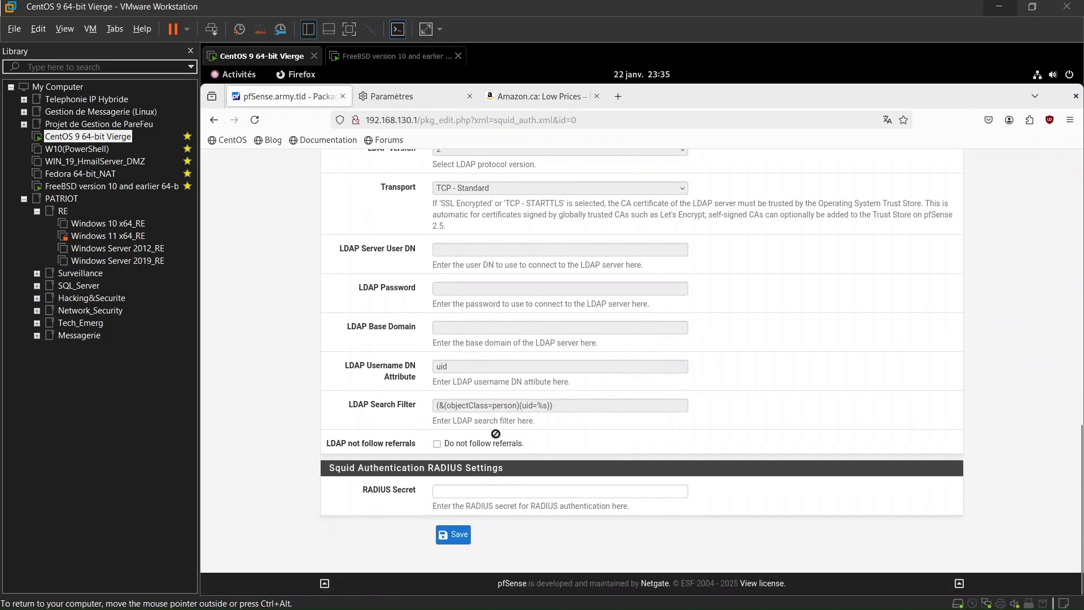
pyautogui.click(482, 492)
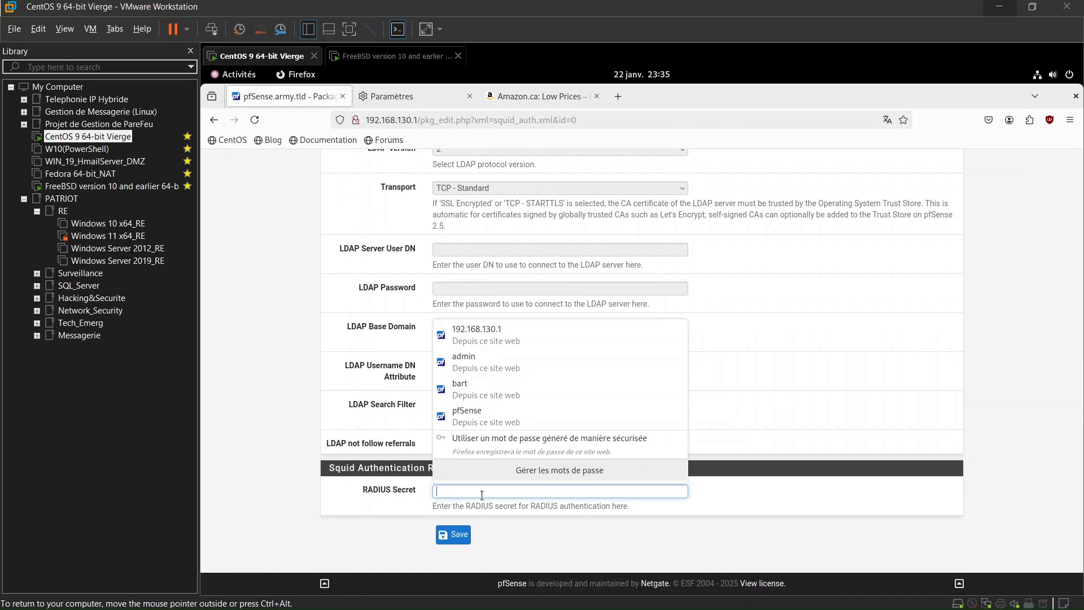
pyautogui.write('●●●●')
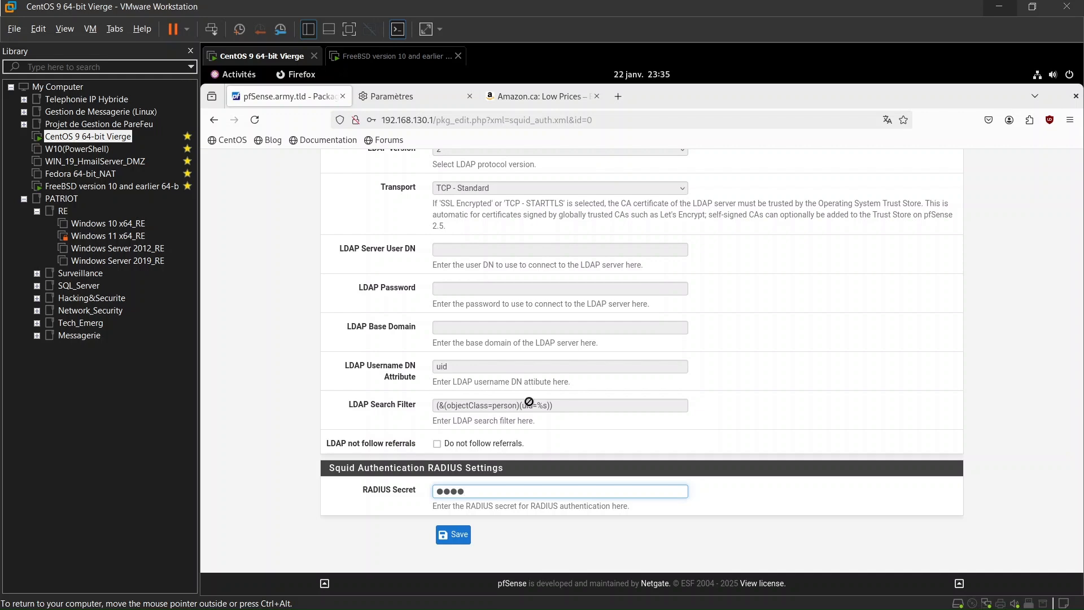
pyautogui.scroll(5, 528, 402)
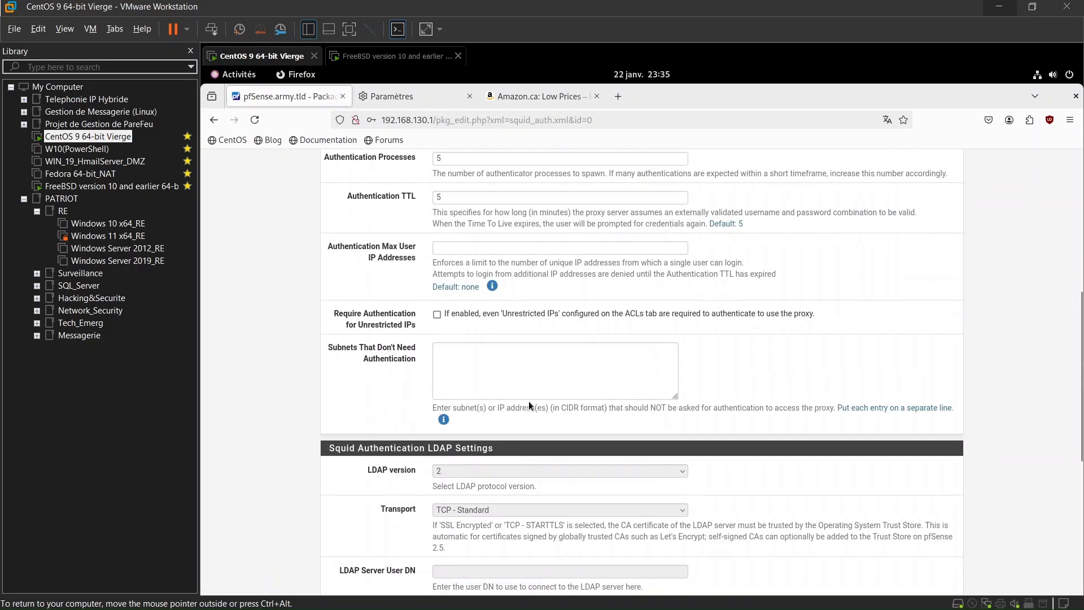
pyautogui.scroll(3, 528, 401)
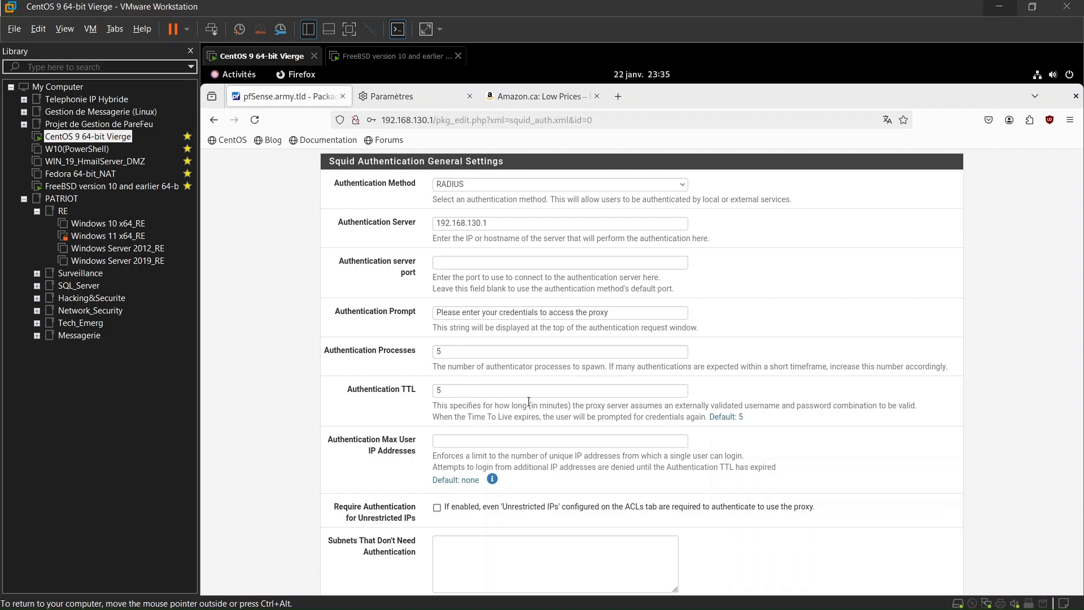
pyautogui.scroll(-9, 529, 402)
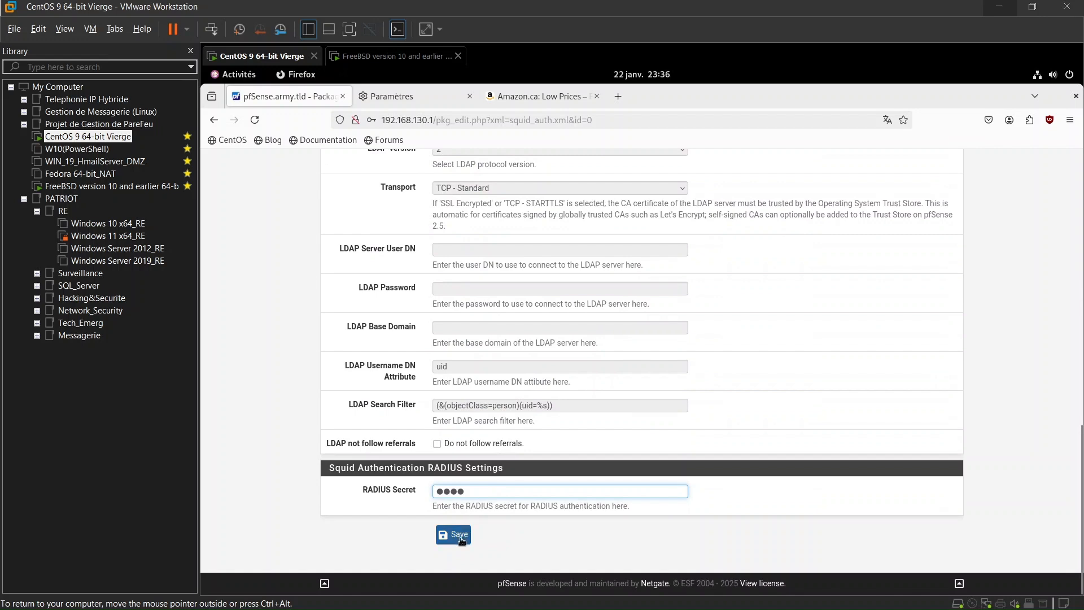
pyautogui.click(460, 536)
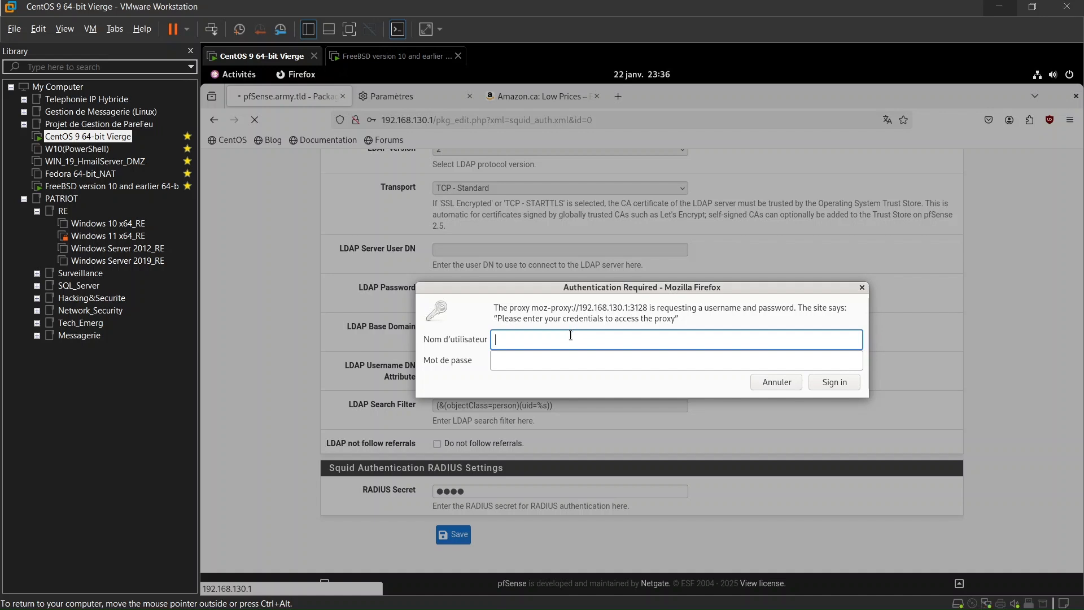
# Cancel the proxy sign-in request and reload the pfSense page to request authentication again.
pyautogui.click(778, 382)
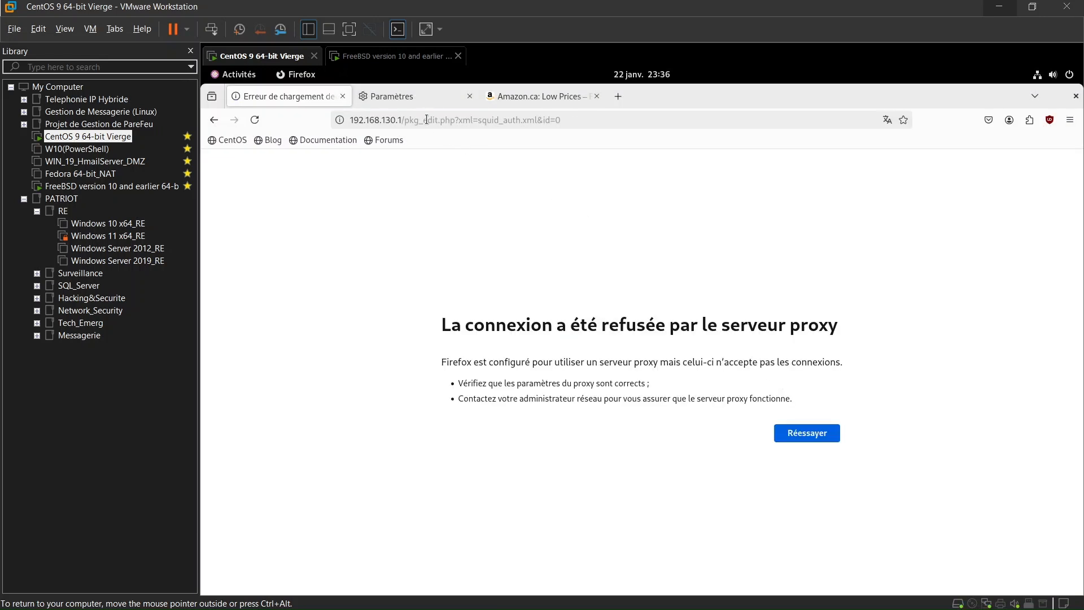
pyautogui.click(404, 94)
pyautogui.click(332, 99)
pyautogui.click(254, 120)
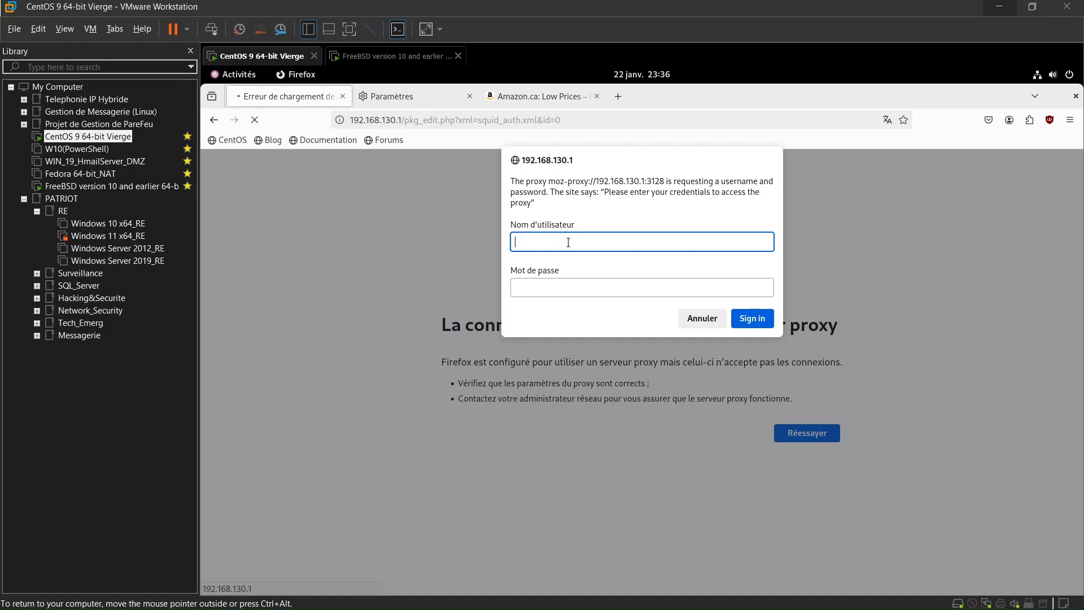
# Try to sign in to the proxy with a RADIUS user's username and password.
pyautogui.write('a')
pyautogui.write('bart')
pyautogui.click(557, 291)
pyautogui.write('******')
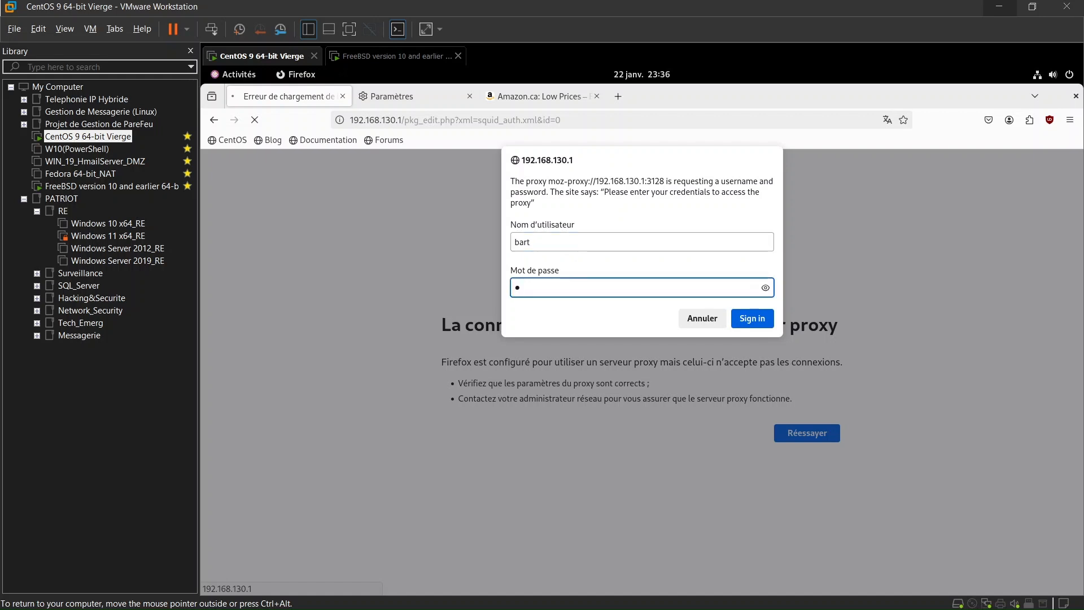
pyautogui.write('**')
pyautogui.press('Return')
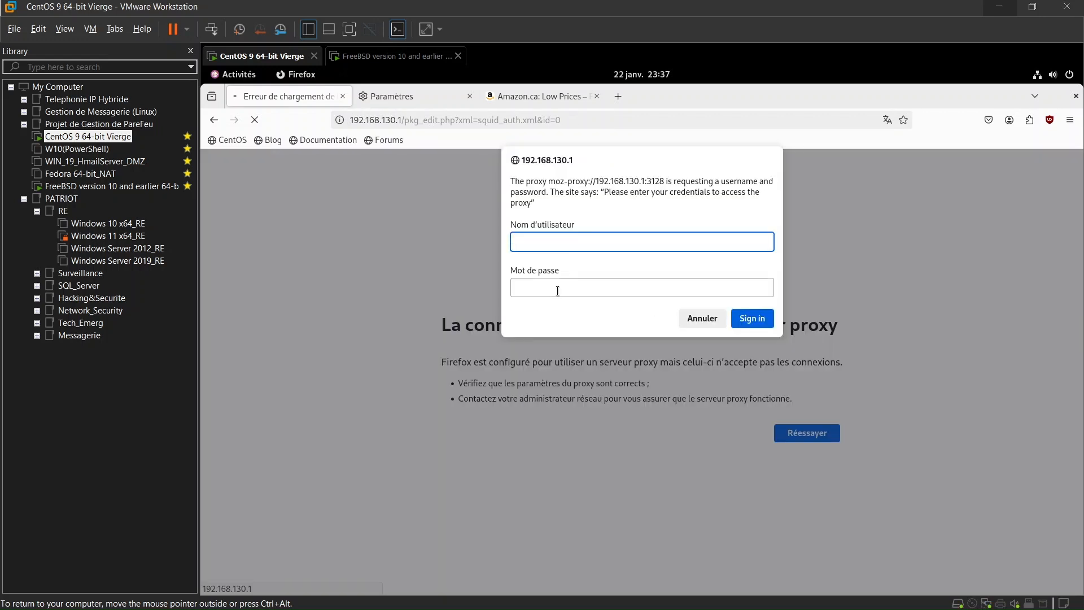
# Try to authenticate to the proxy with a different user's username and password.
pyautogui.write('lisa')
pyautogui.click(540, 293)
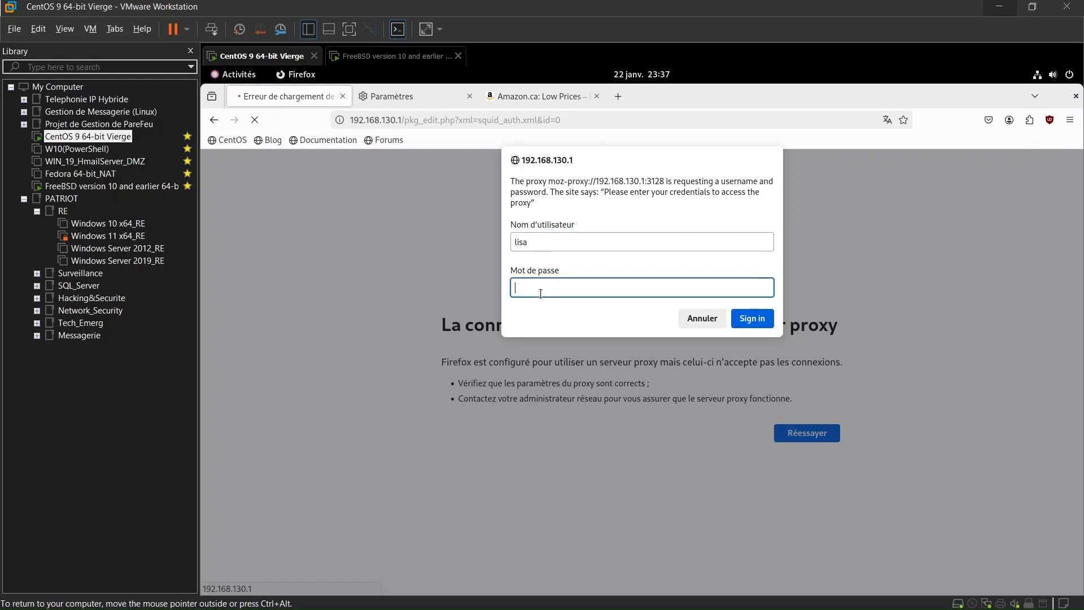
pyautogui.write('*****')
pyautogui.press('Return')
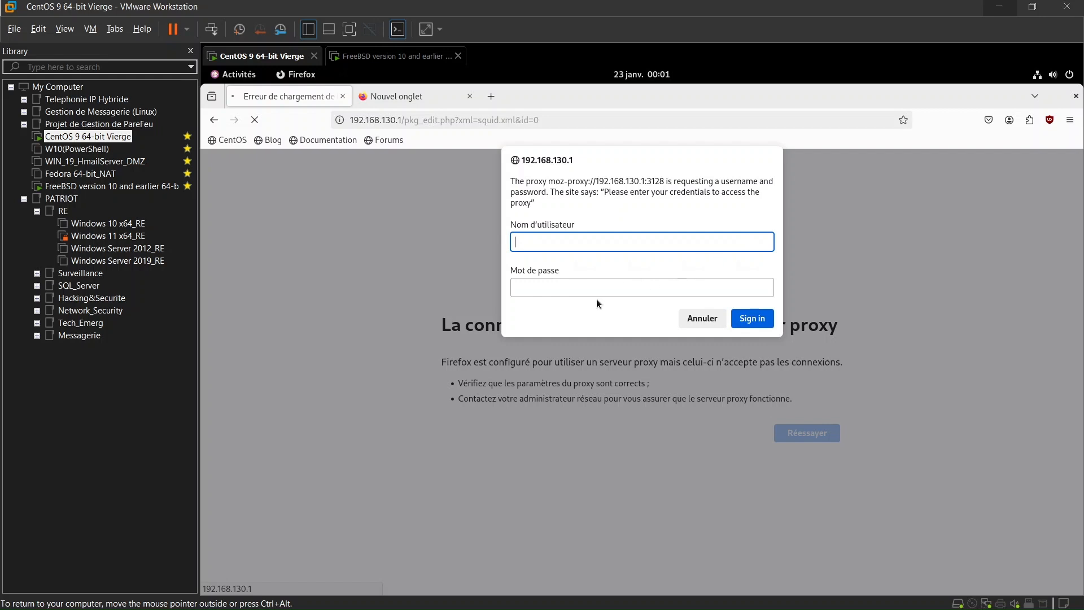
# Retry the proxy sign-in using the first user's username and password.
pyautogui.click(580, 288)
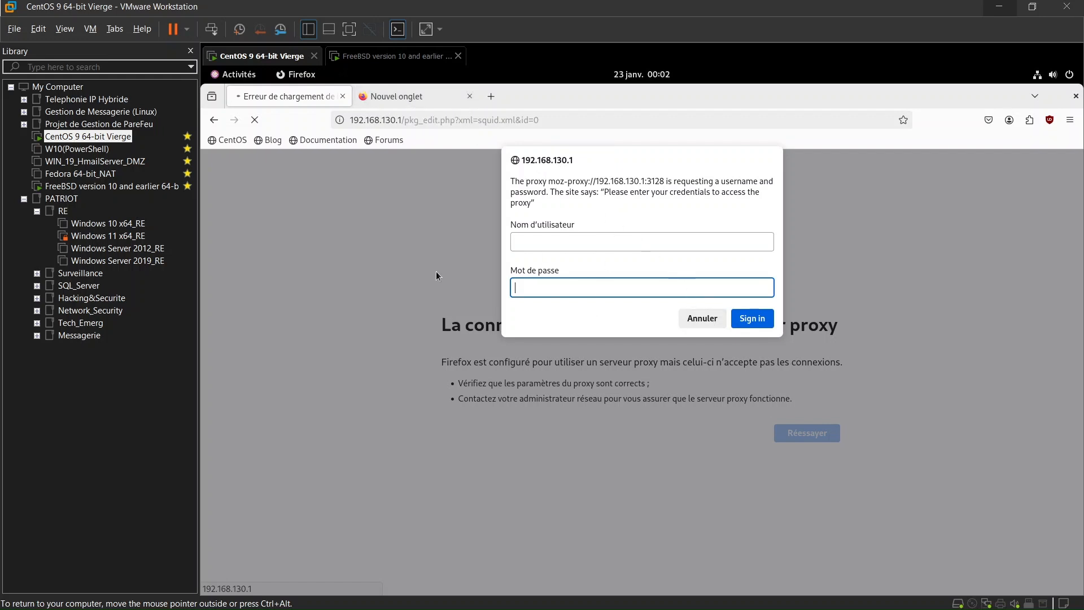
pyautogui.click(559, 241)
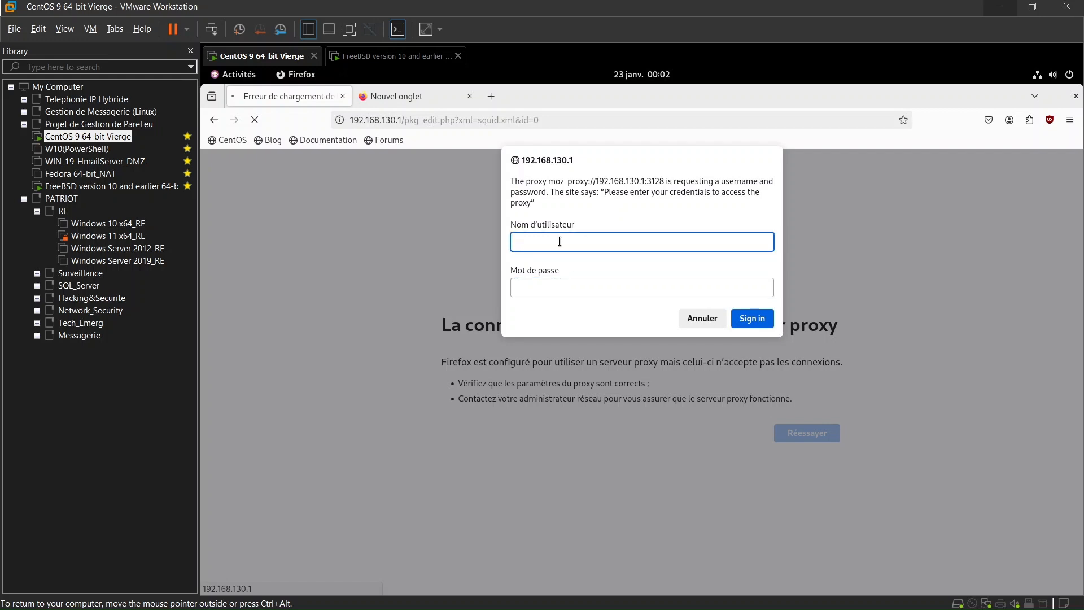
pyautogui.write('ba')
pyautogui.write('e')
pyautogui.press('Tab')
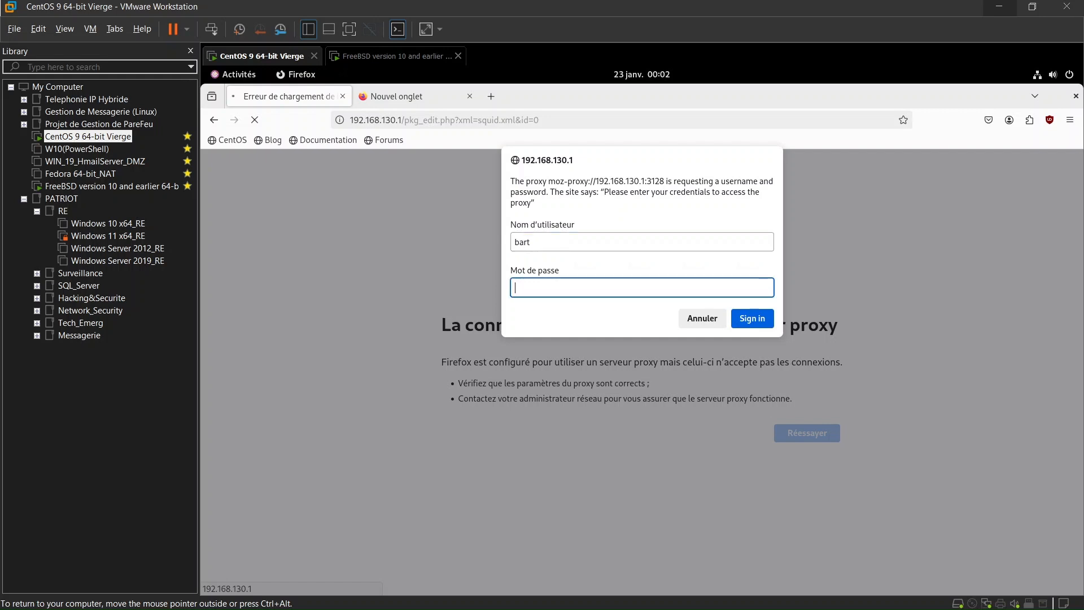
pyautogui.write('•••••')
pyautogui.click(751, 316)
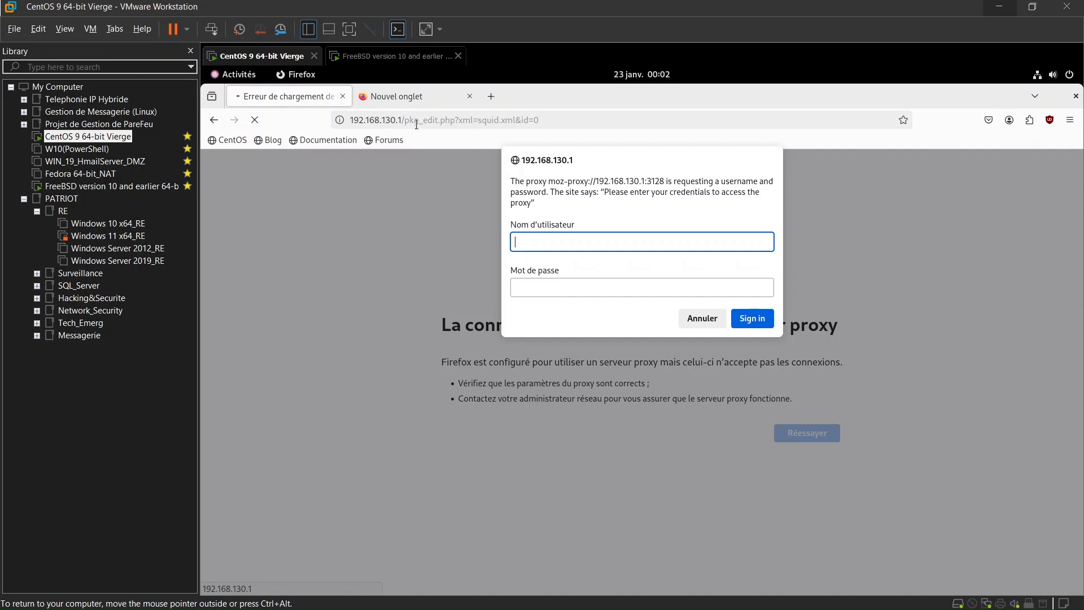
pyautogui.click(564, 122)
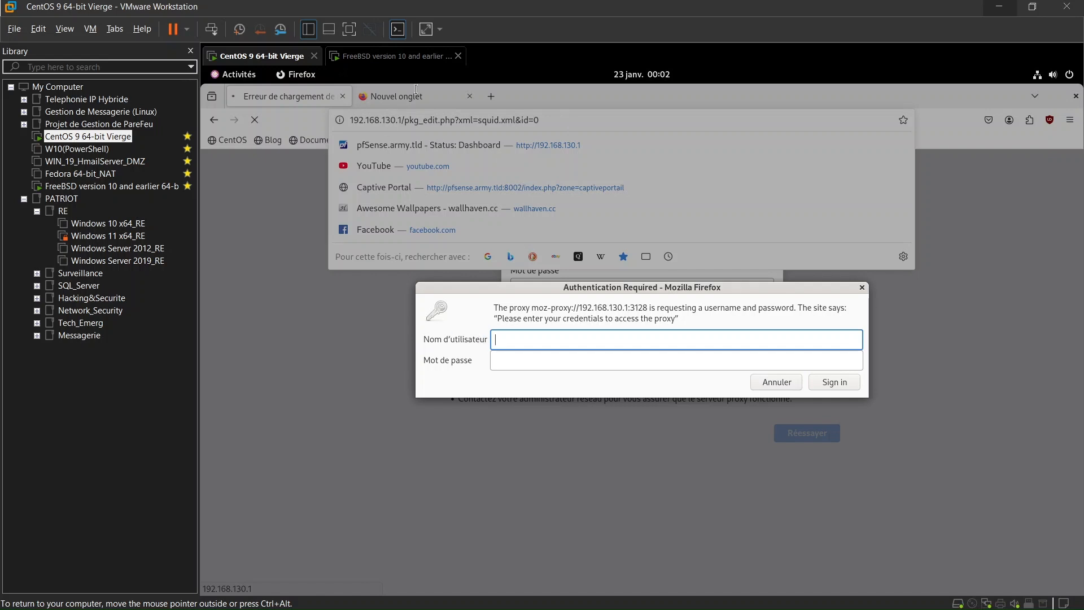
pyautogui.click(786, 389)
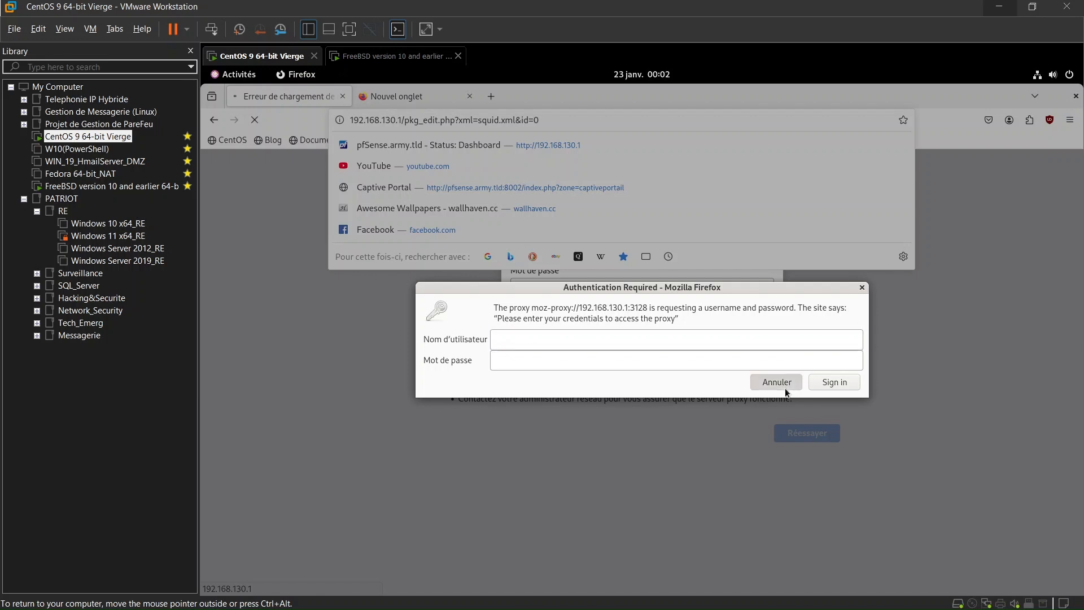
pyautogui.moveTo(545, 120); pyautogui.dragTo(390, 116)
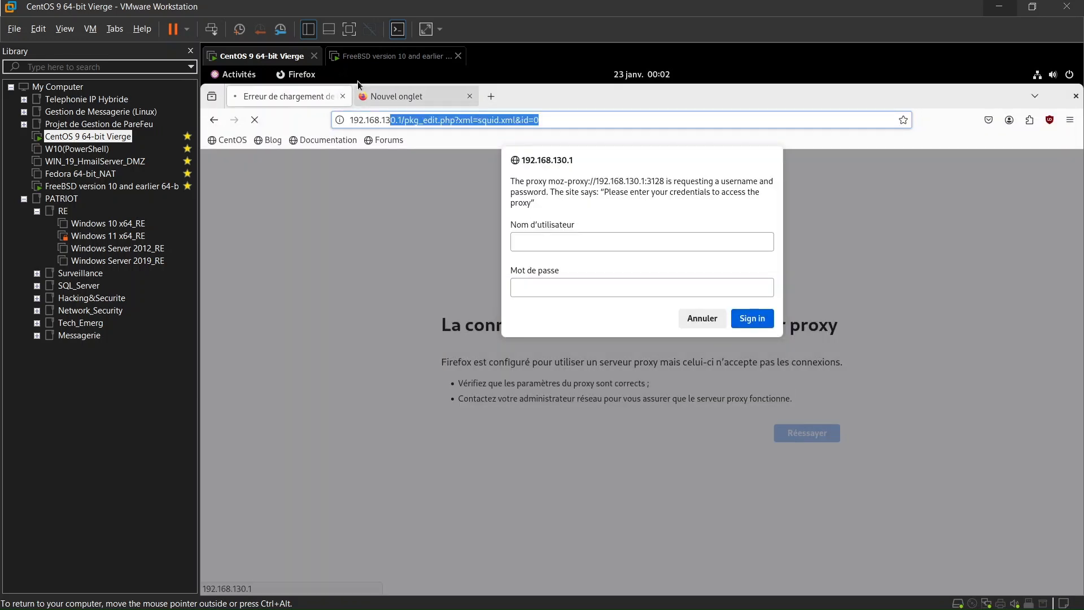
# Switch Firefox's connection settings from manual proxy to no proxy (Pas de proxy) and confirm.
pyautogui.click(384, 96)
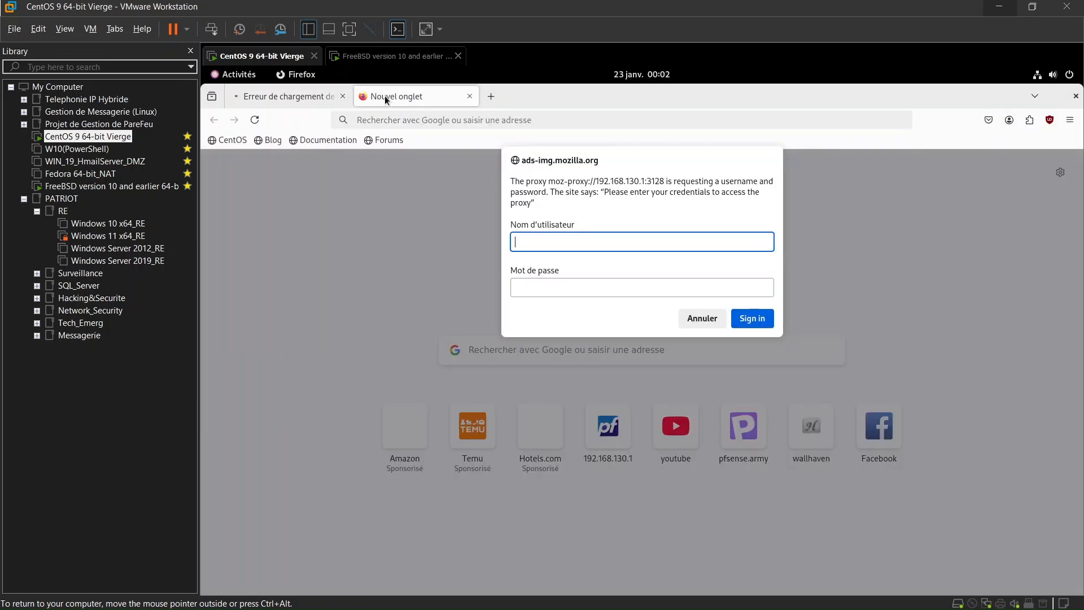
pyautogui.click(1072, 124)
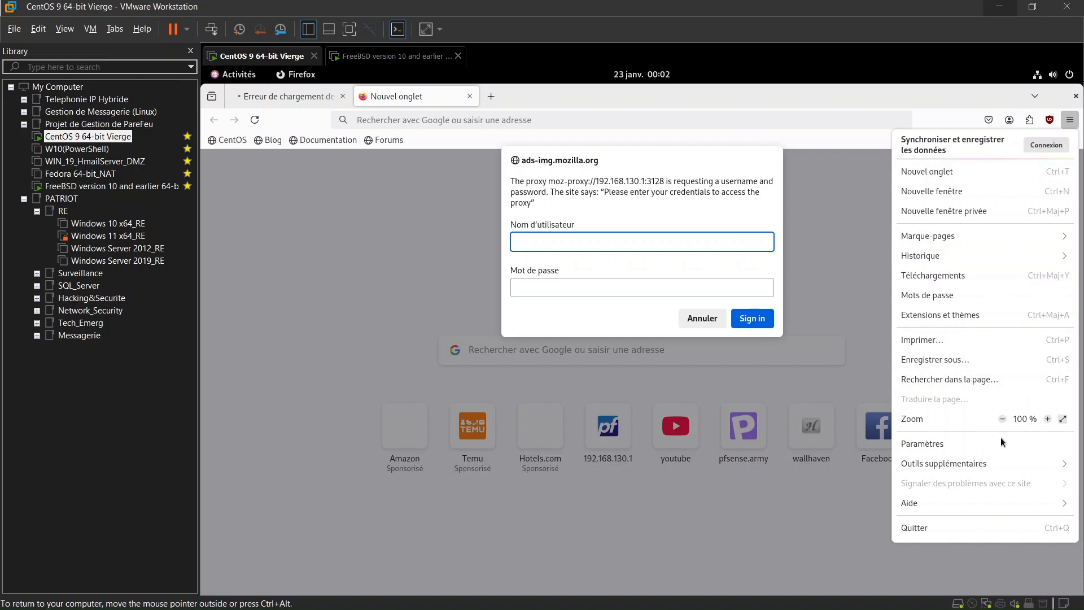
pyautogui.click(1001, 444)
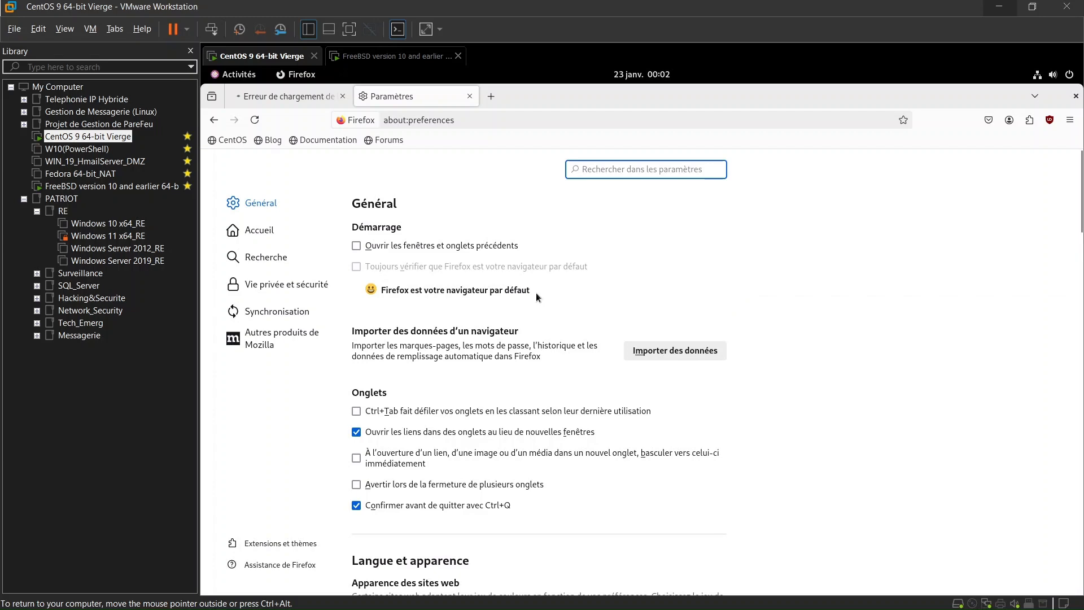
pyautogui.scroll(-20, 537, 293)
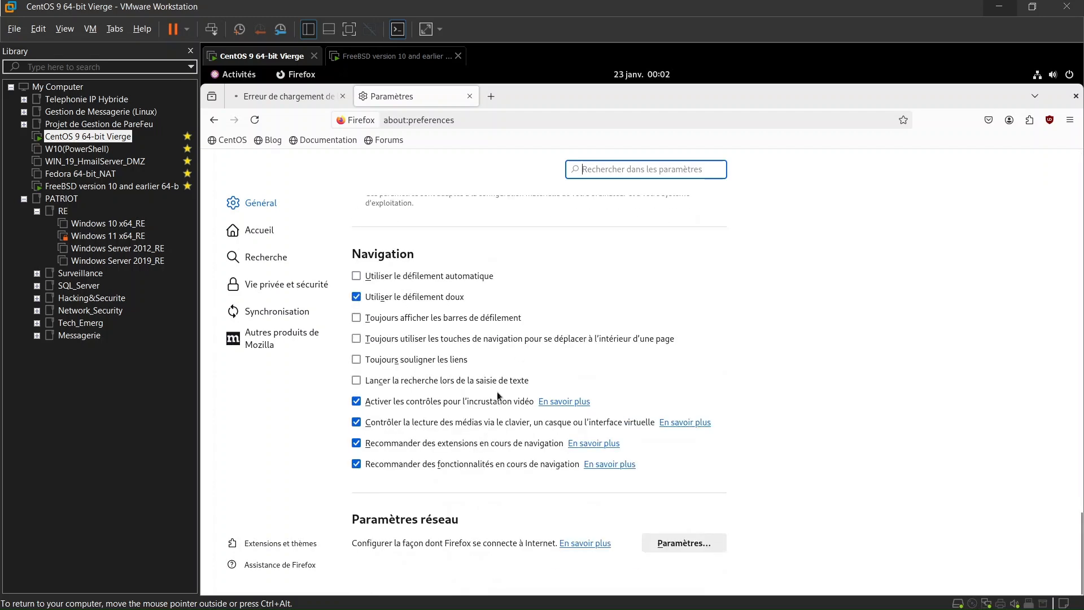
pyautogui.click(695, 543)
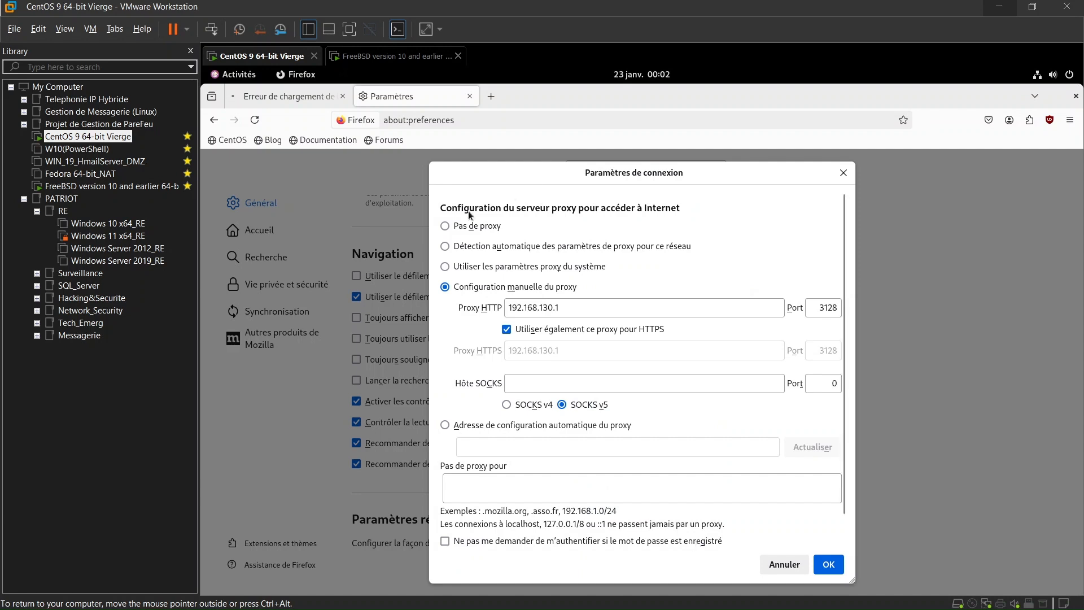
pyautogui.click(465, 226)
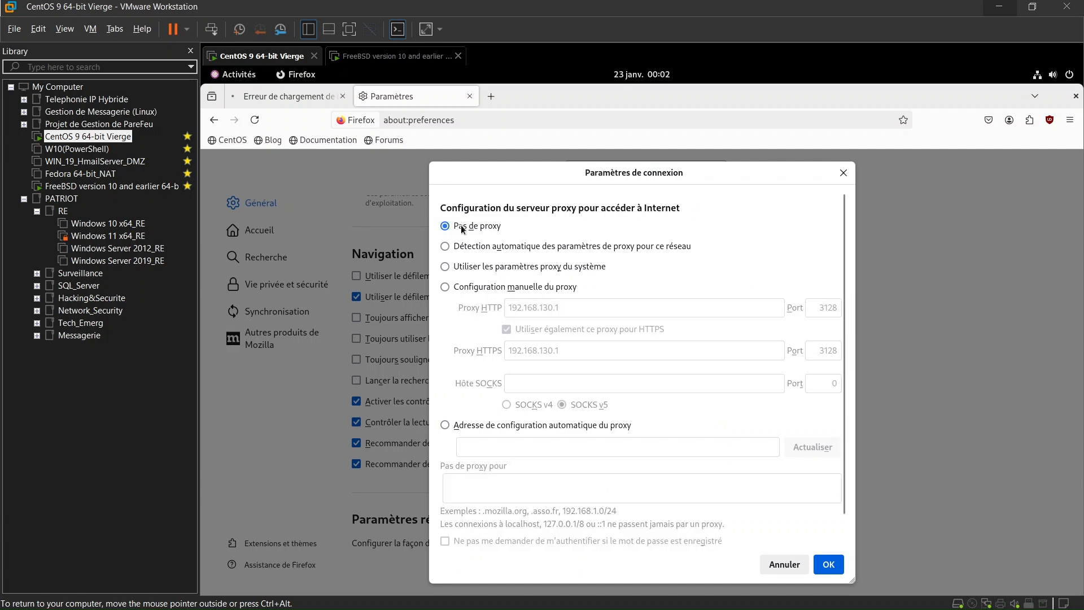
pyautogui.click(837, 572)
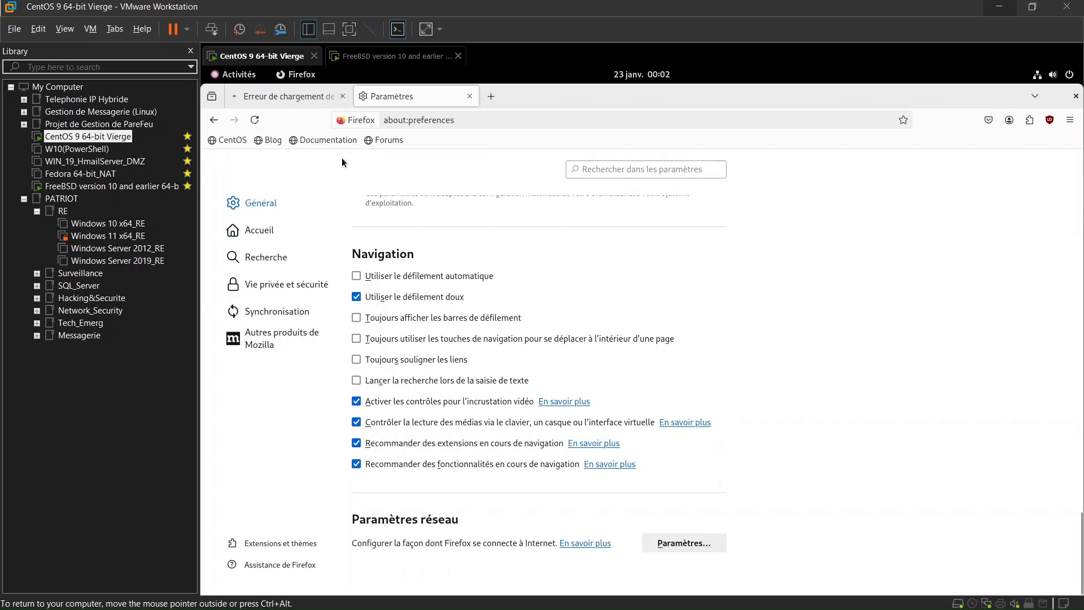
# Reload the Squid general settings page in pfSense without going through the proxy.
pyautogui.click(288, 97)
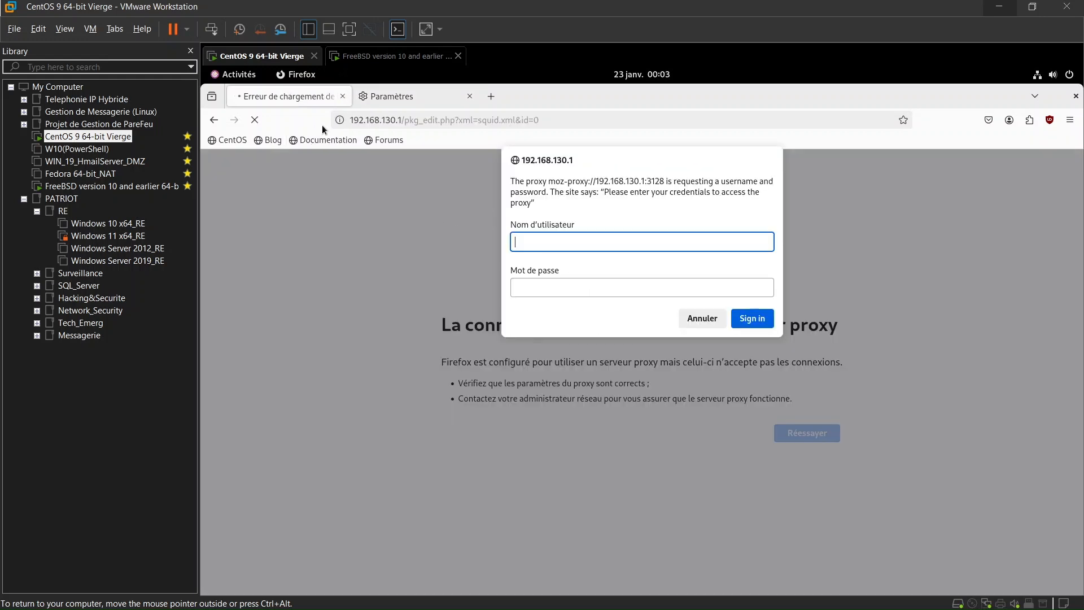
pyautogui.click(254, 120)
pyautogui.click(256, 121)
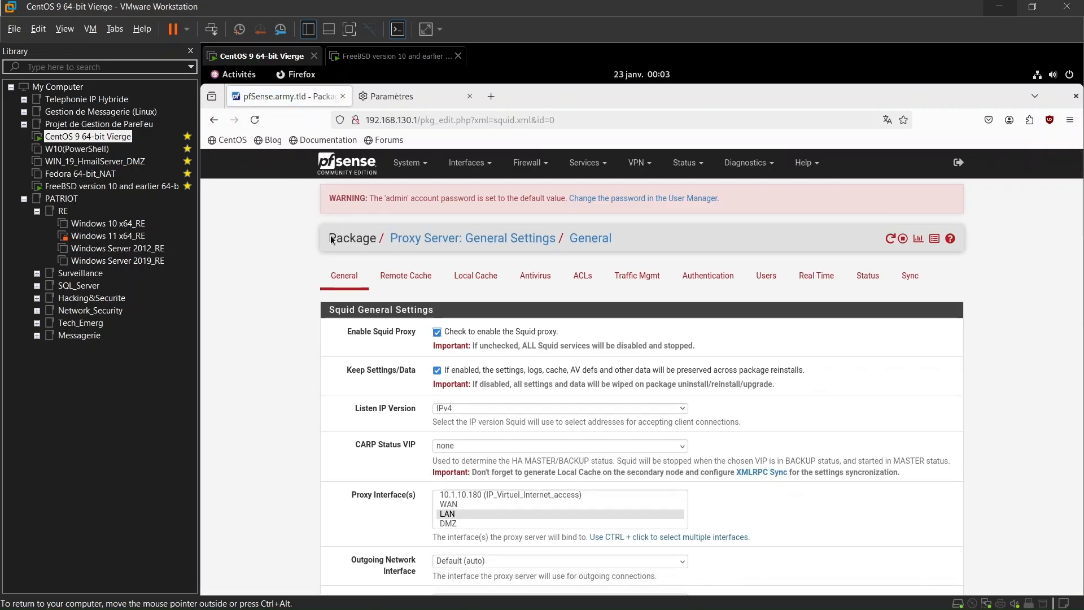
# Review the Squid general settings from the proxy interface options through to the header and language customizations.
pyautogui.scroll(-5, 346, 348)
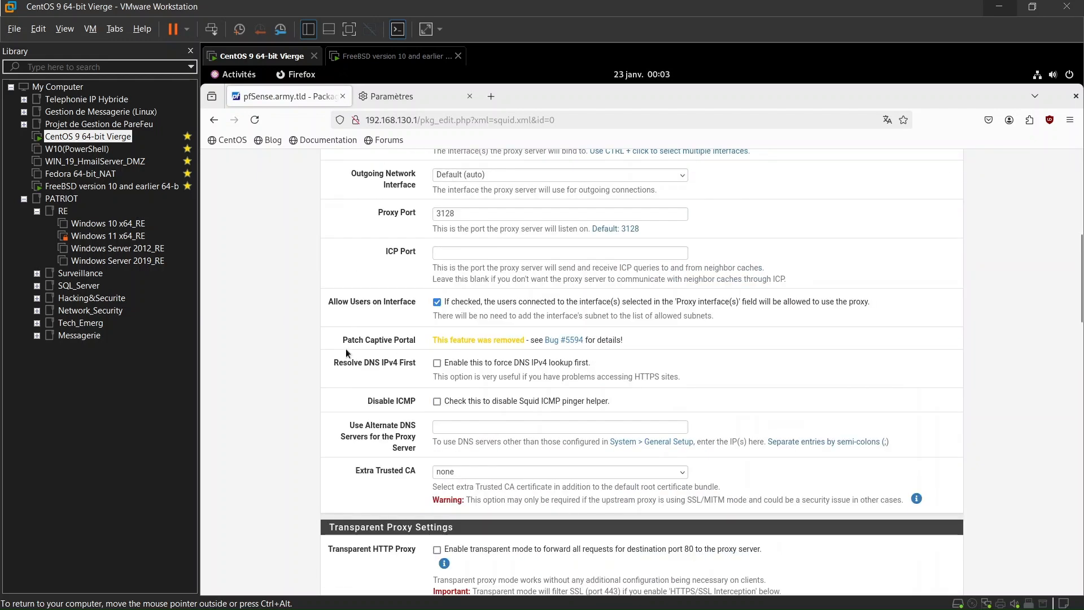
pyautogui.scroll(-10, 345, 348)
pyautogui.scroll(-10, 346, 347)
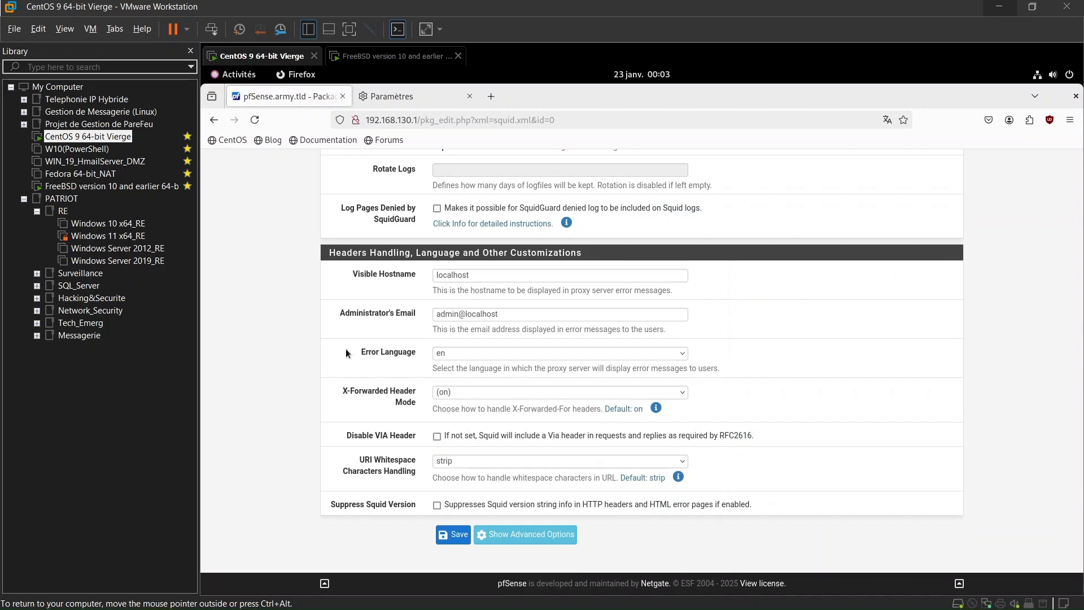
pyautogui.scroll(20, 346, 348)
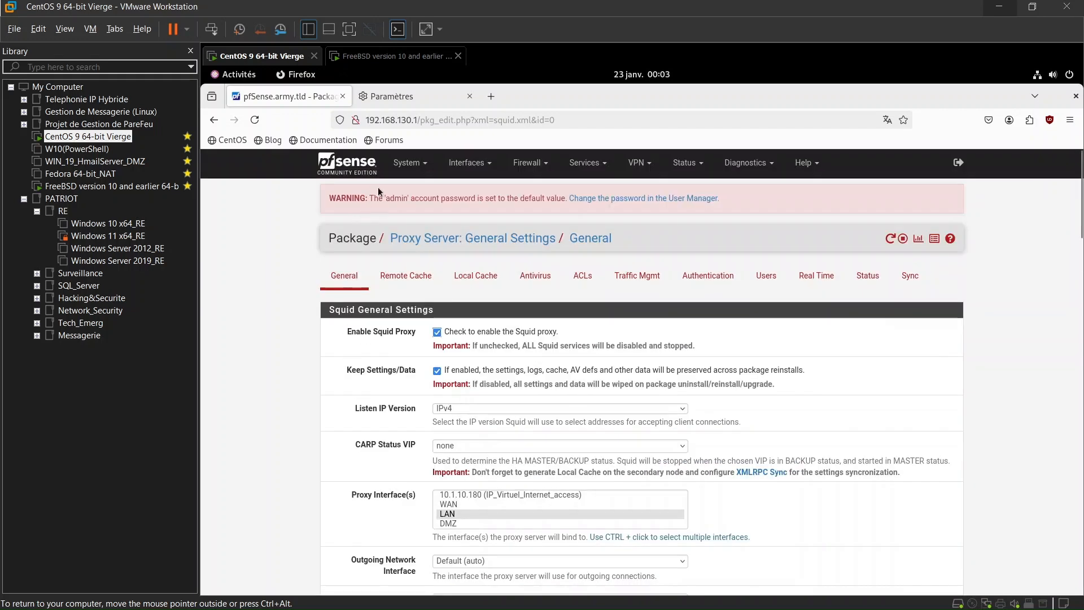
pyautogui.moveTo(402, 120)
pyautogui.mouseDown()
pyautogui.moveTo(556, 119)
pyautogui.moveTo(394, 132)
pyautogui.mouseUp()
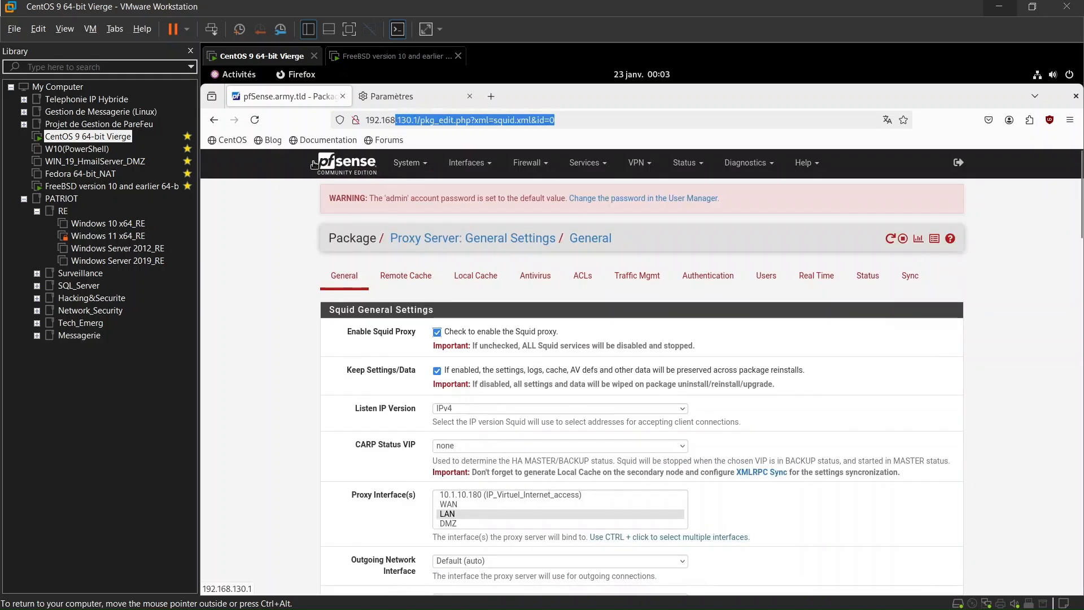
# Switch Firefox's connection settings back to the manual proxy configuration (192.168.130.1, port 3128, also for HTTPS) and confirm.
pyautogui.click(388, 99)
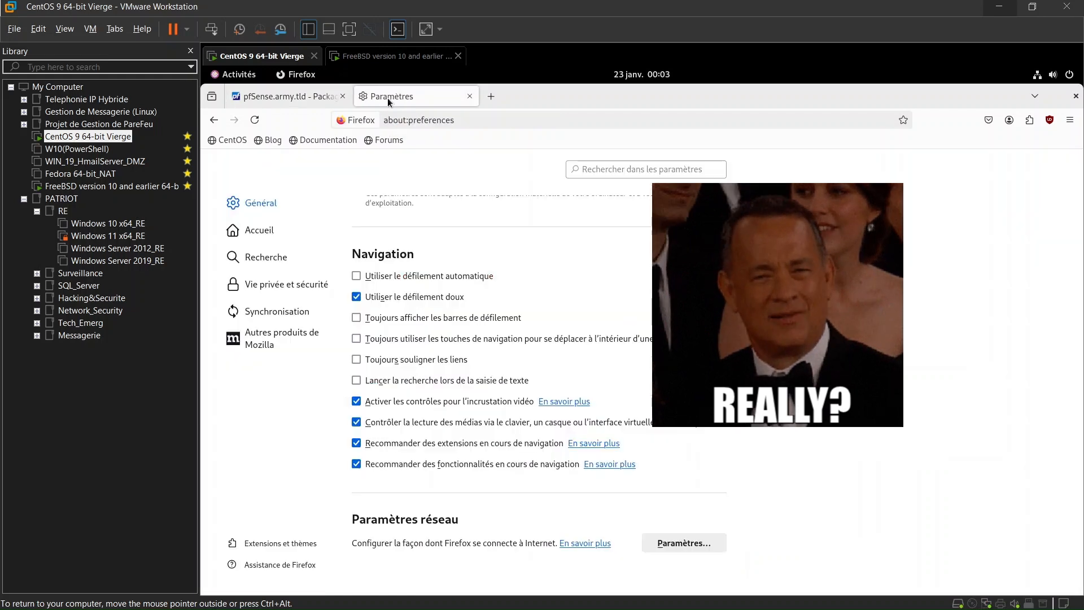
pyautogui.click(492, 96)
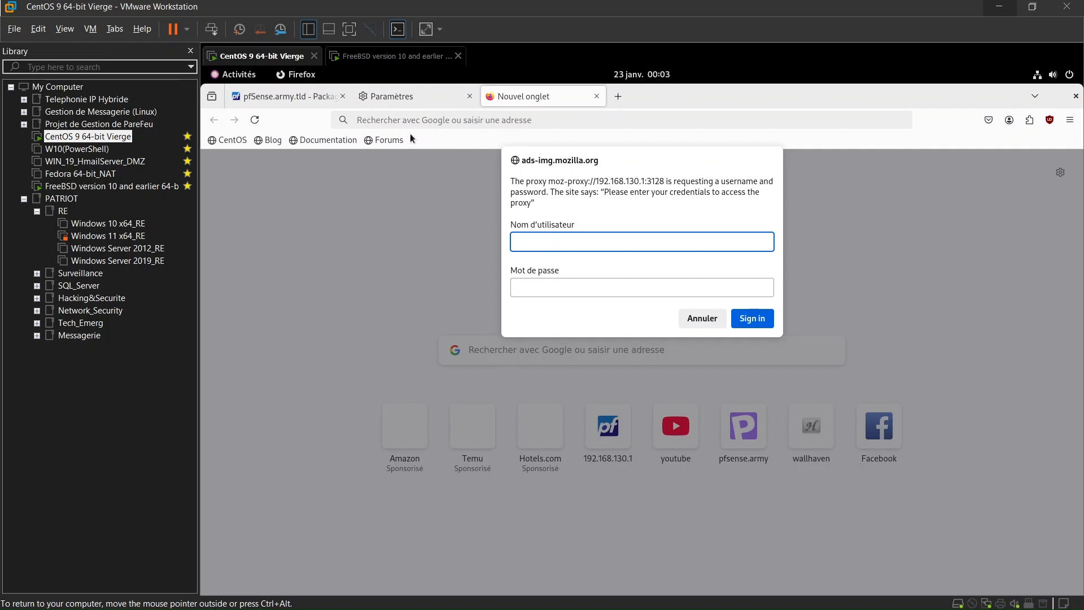
pyautogui.click(396, 96)
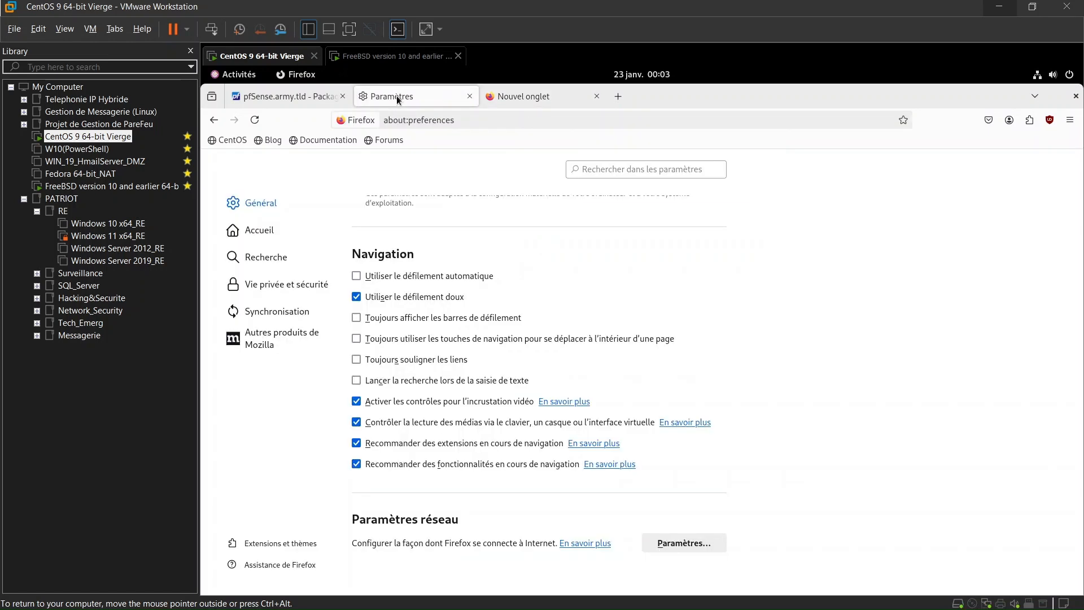
pyautogui.moveTo(398, 120); pyautogui.dragTo(454, 120)
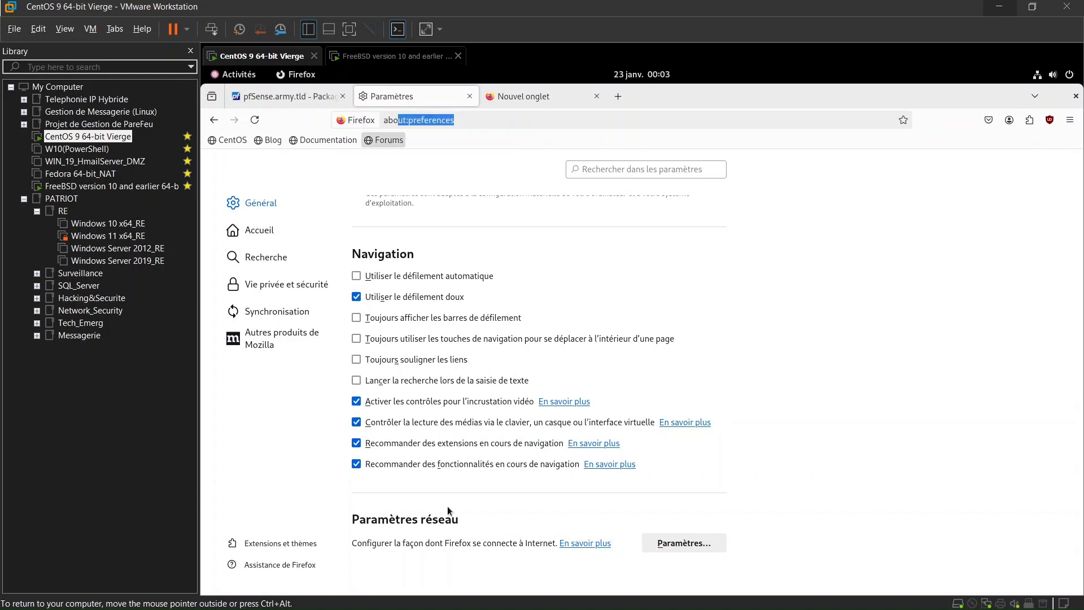
pyautogui.click(680, 542)
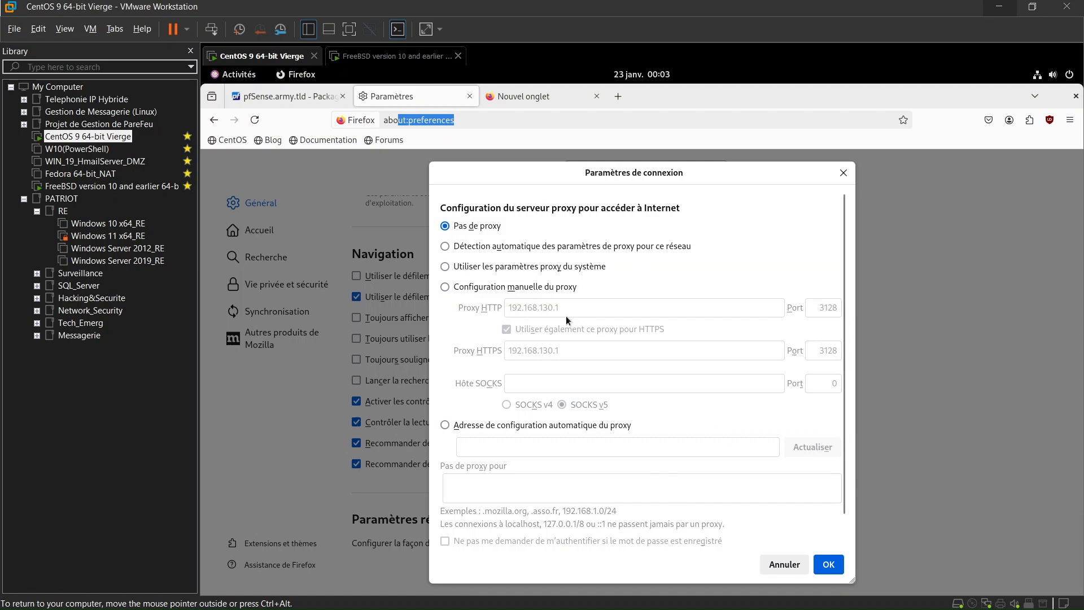
pyautogui.click(479, 288)
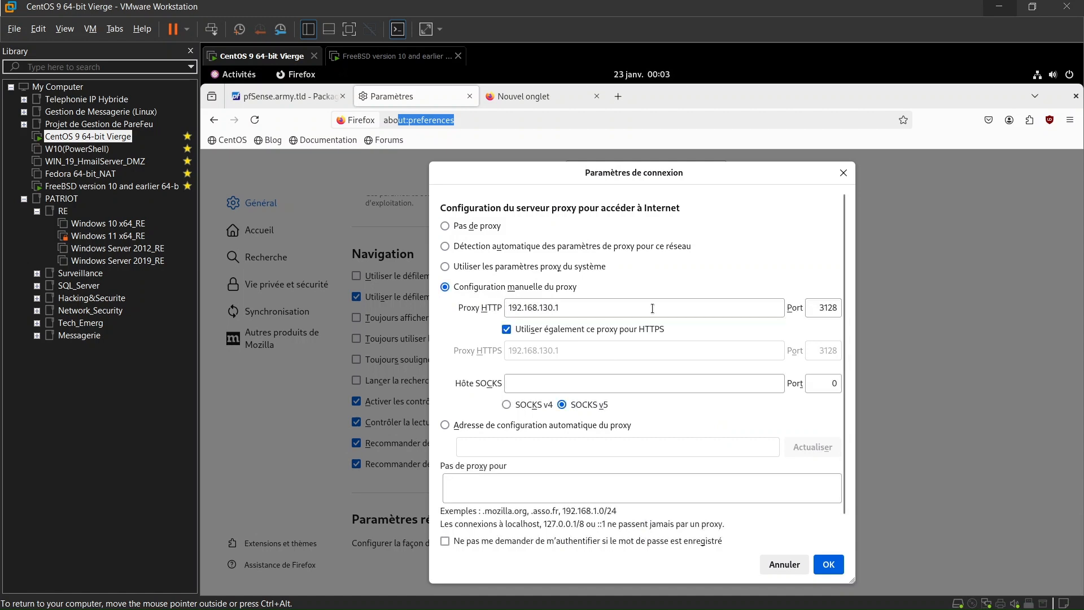
pyautogui.click(837, 571)
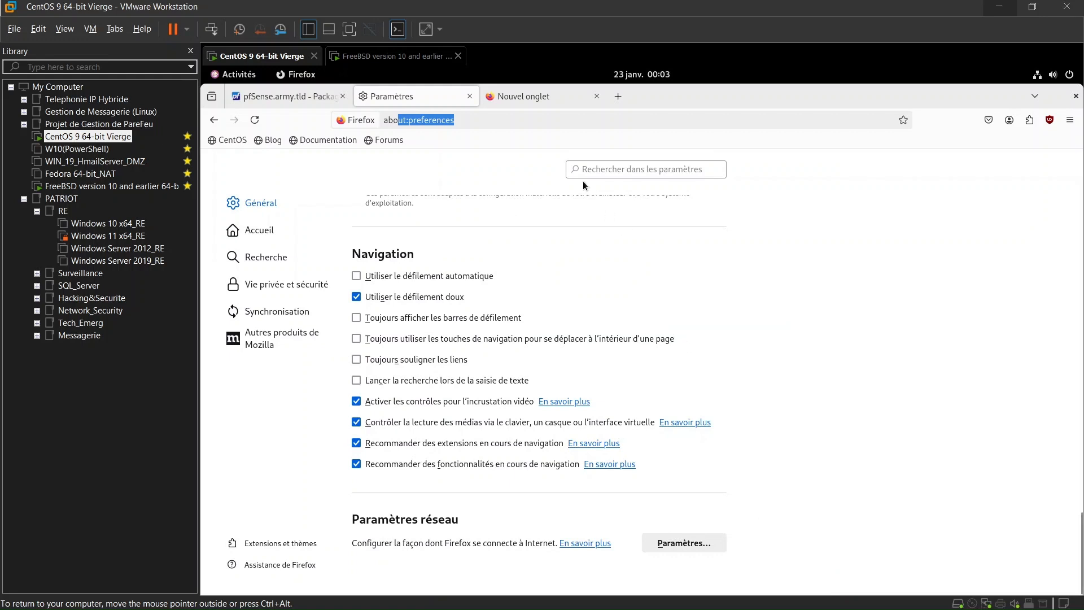
# Replace the tab showing the proxy sign-in prompt with a fresh one and open Amazon from the shortcuts.
pyautogui.click(538, 103)
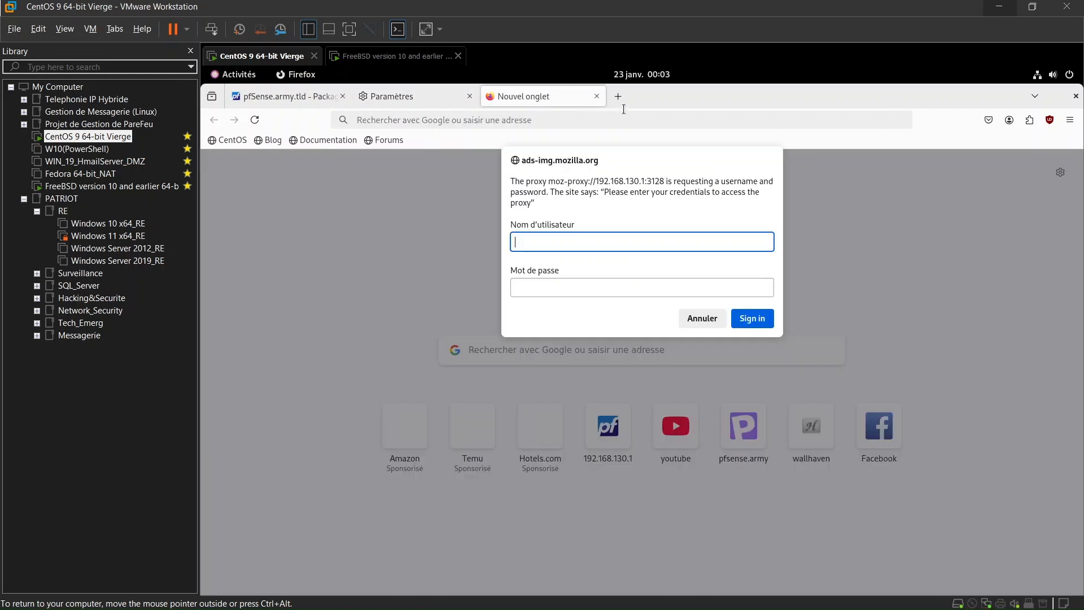
pyautogui.click(625, 97)
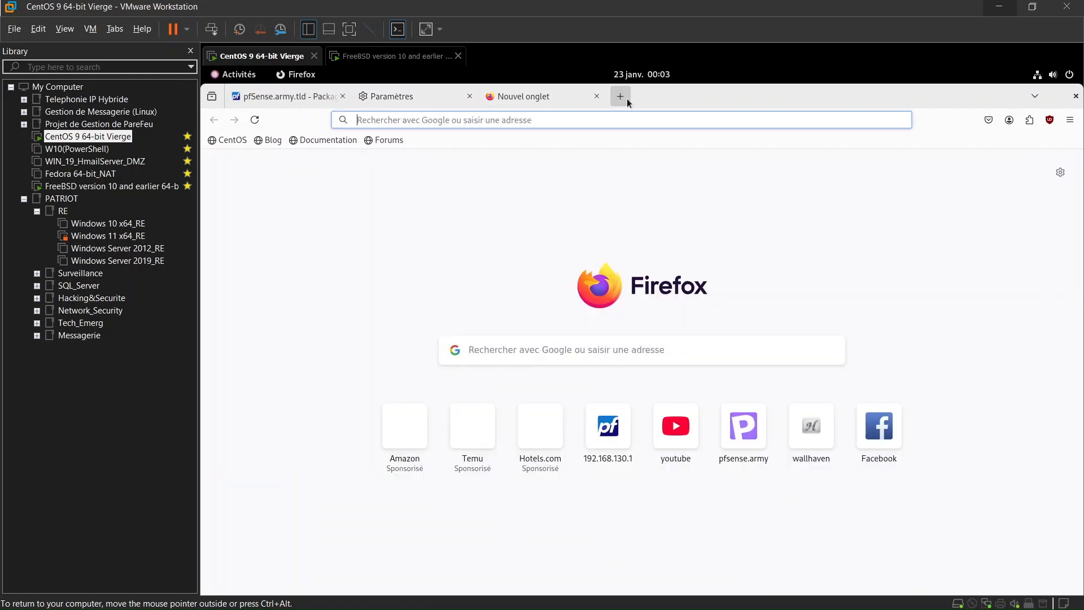
pyautogui.click(596, 96)
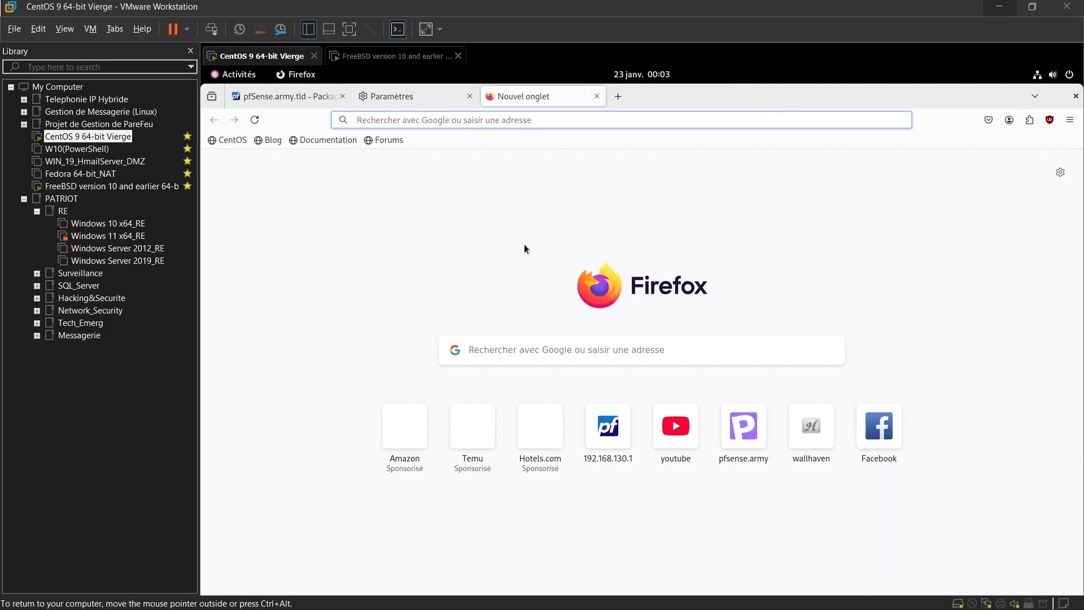
pyautogui.click(402, 447)
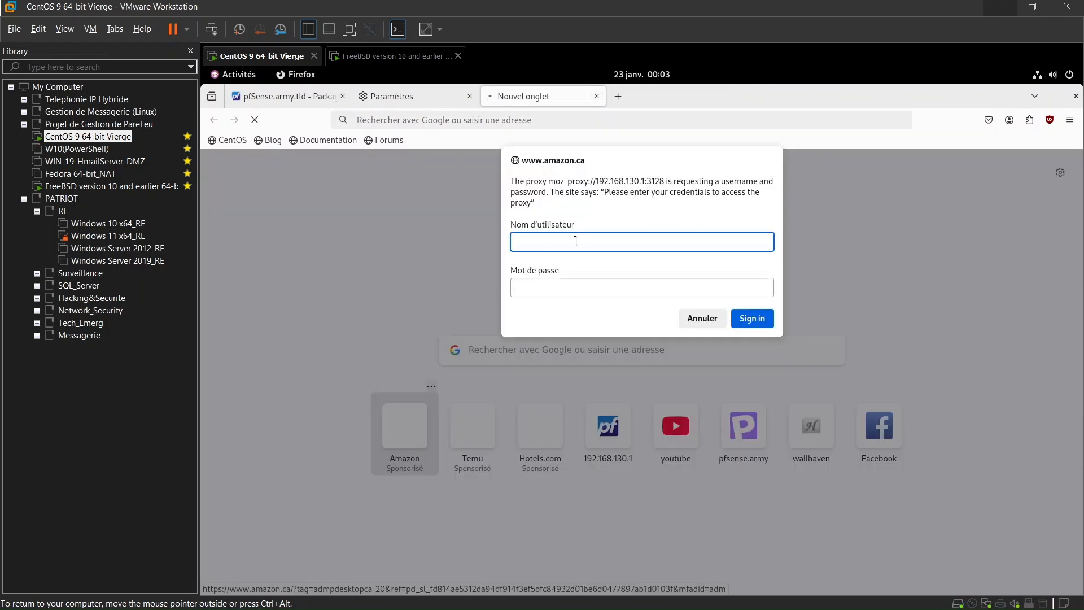
# Sign in to the proxy with the user's username and password, and choose never to save the password.
pyautogui.write('bart')
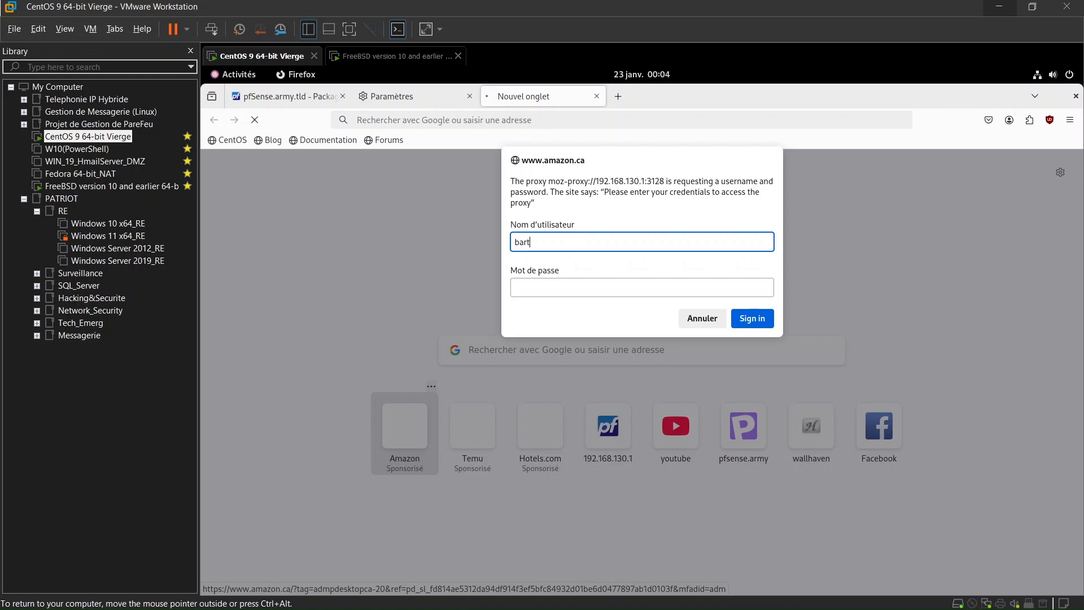
pyautogui.press('Tab')
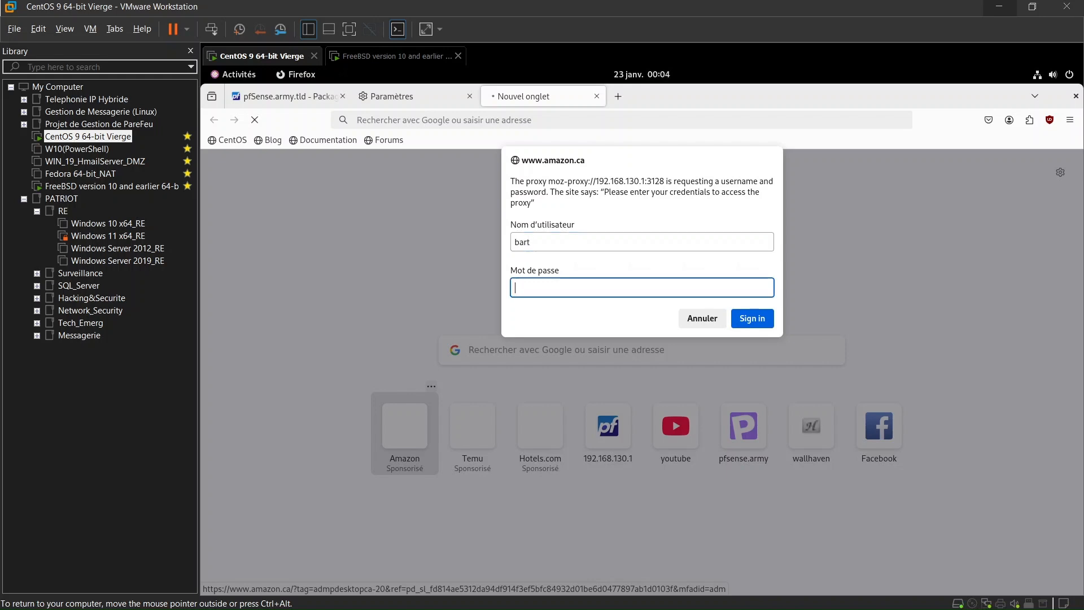
pyautogui.write('••••')
pyautogui.click(754, 317)
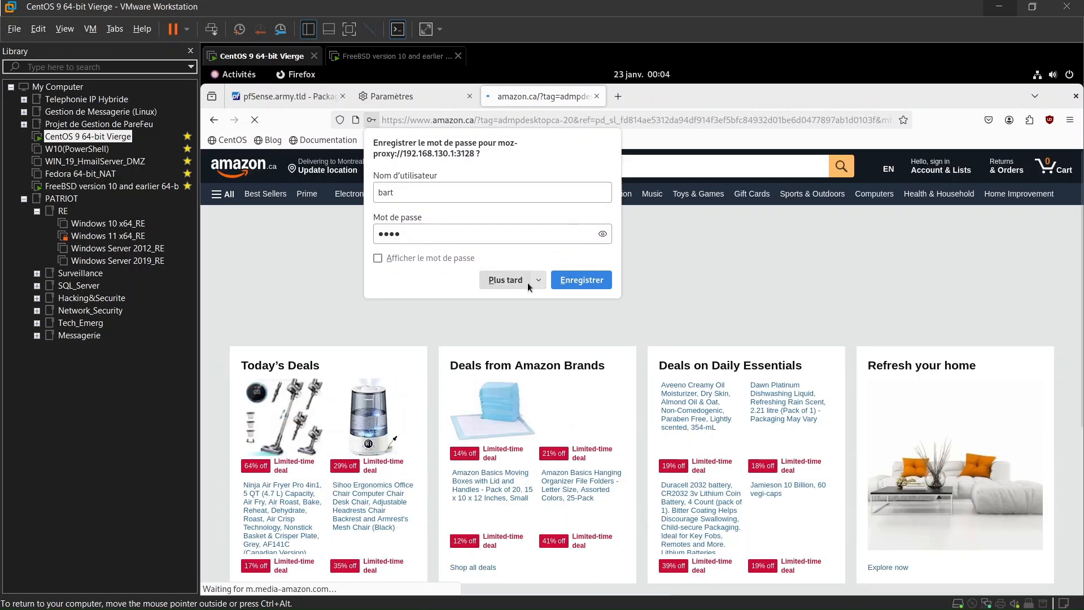
pyautogui.click(539, 283)
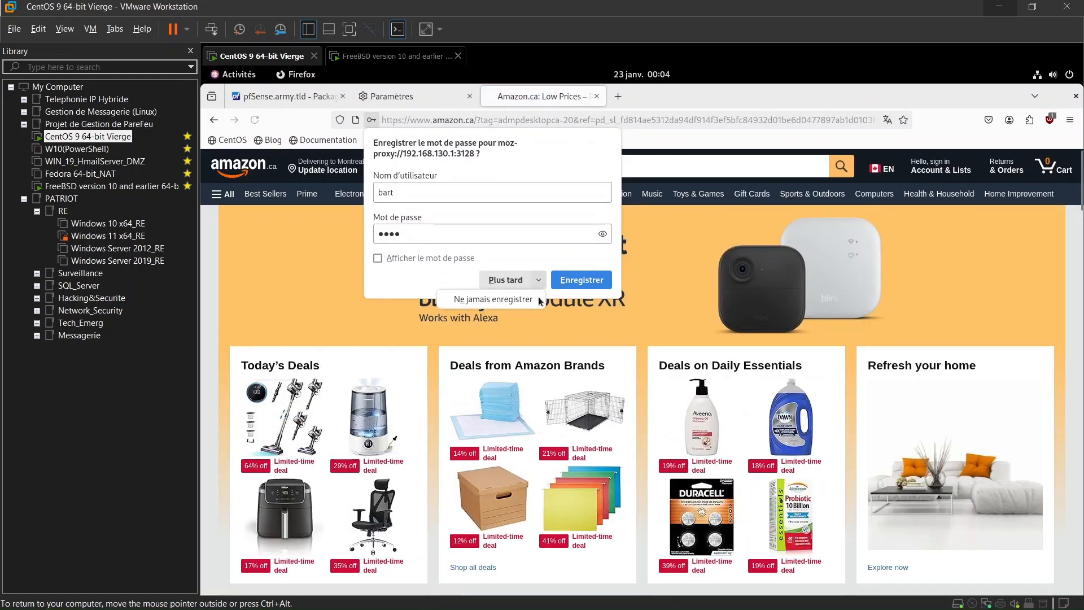
pyautogui.click(497, 299)
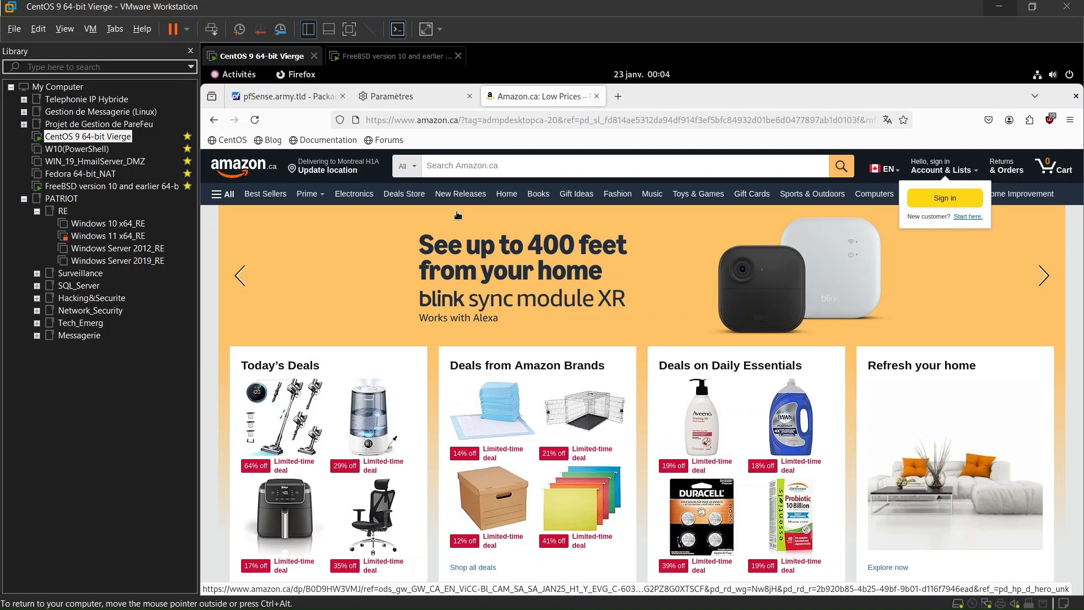
# Add amazon.ca to the blacklist in pfSense's Squid access control lists and save the settings.
pyautogui.click(288, 100)
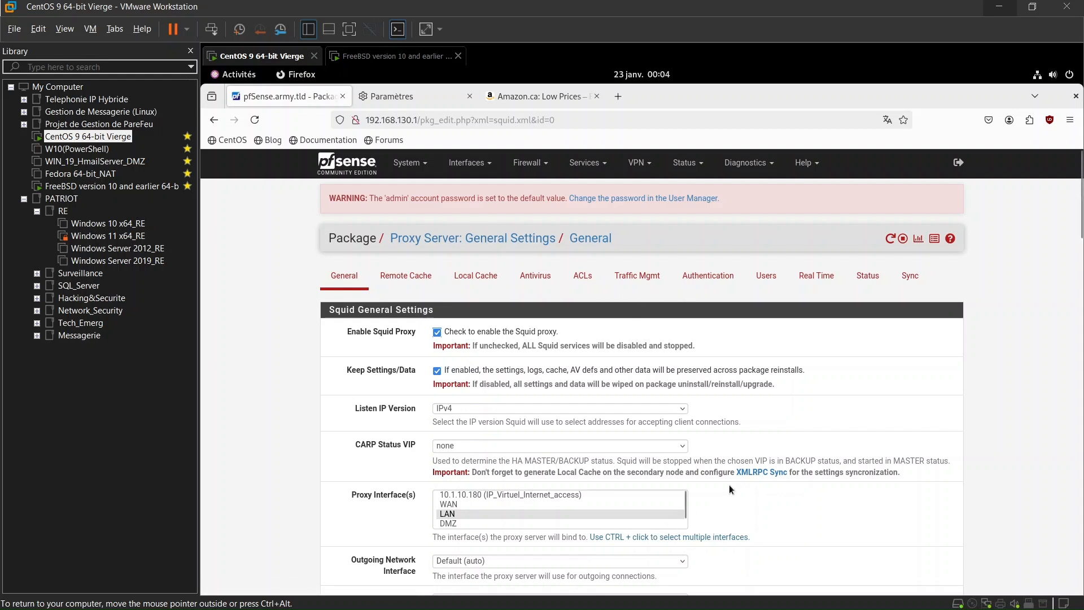
pyautogui.click(578, 277)
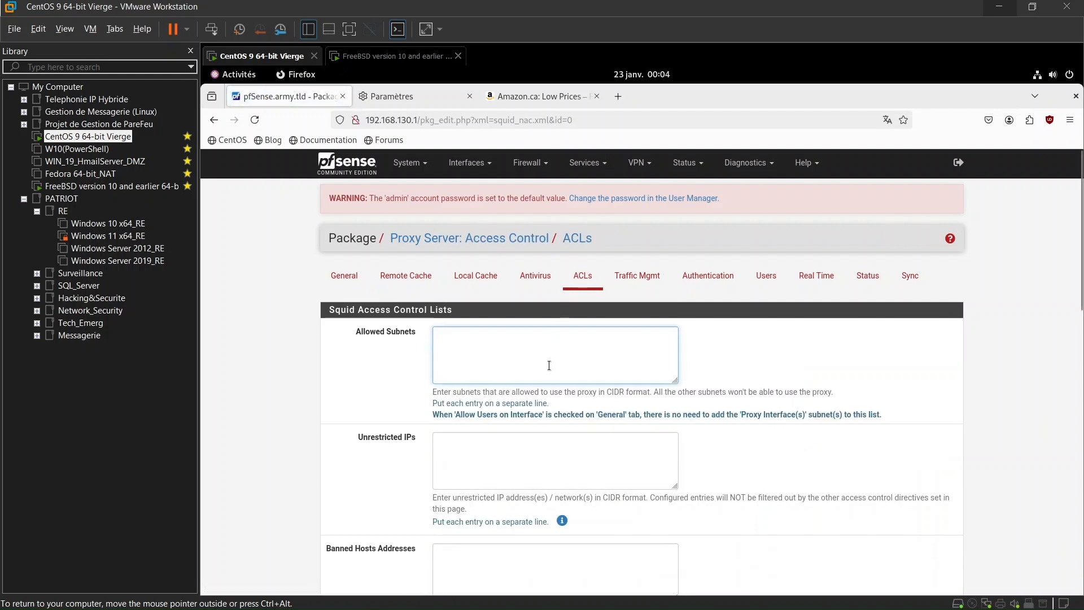
pyautogui.scroll(-2, 549, 365)
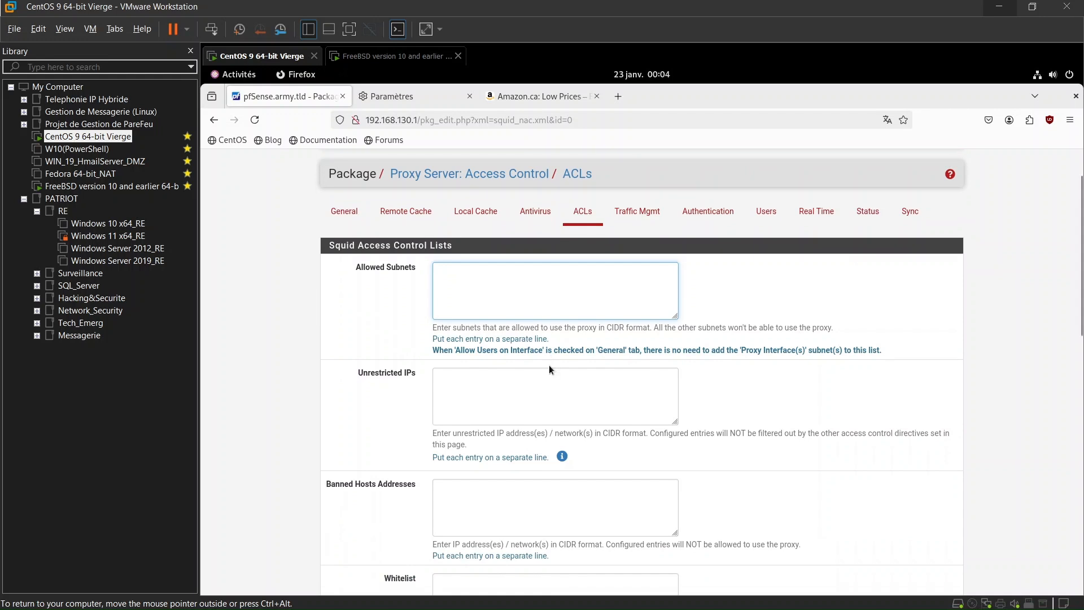
pyautogui.scroll(-6, 548, 364)
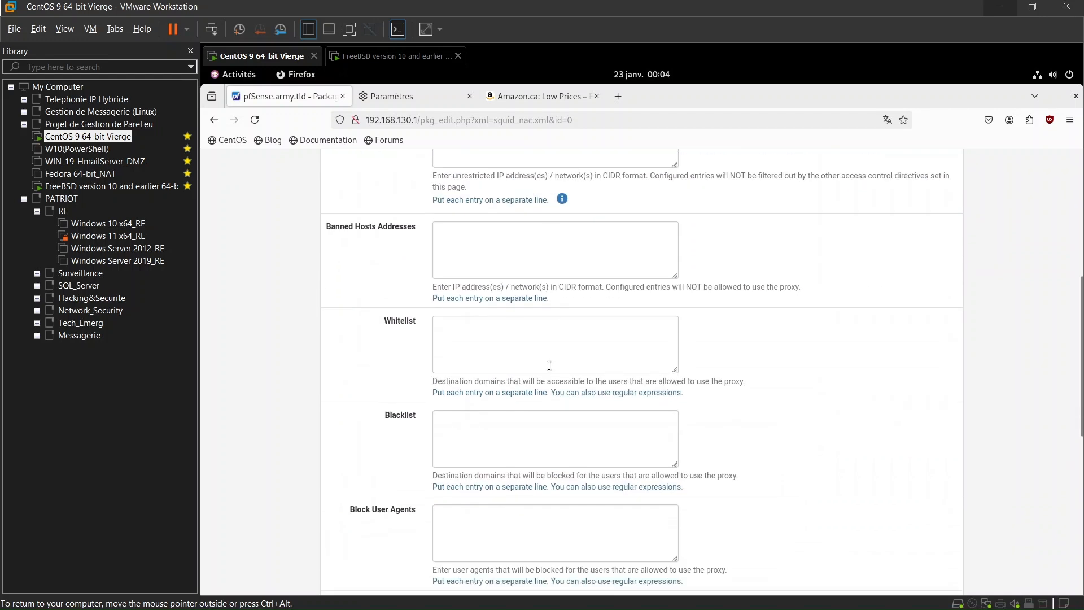
pyautogui.click(540, 437)
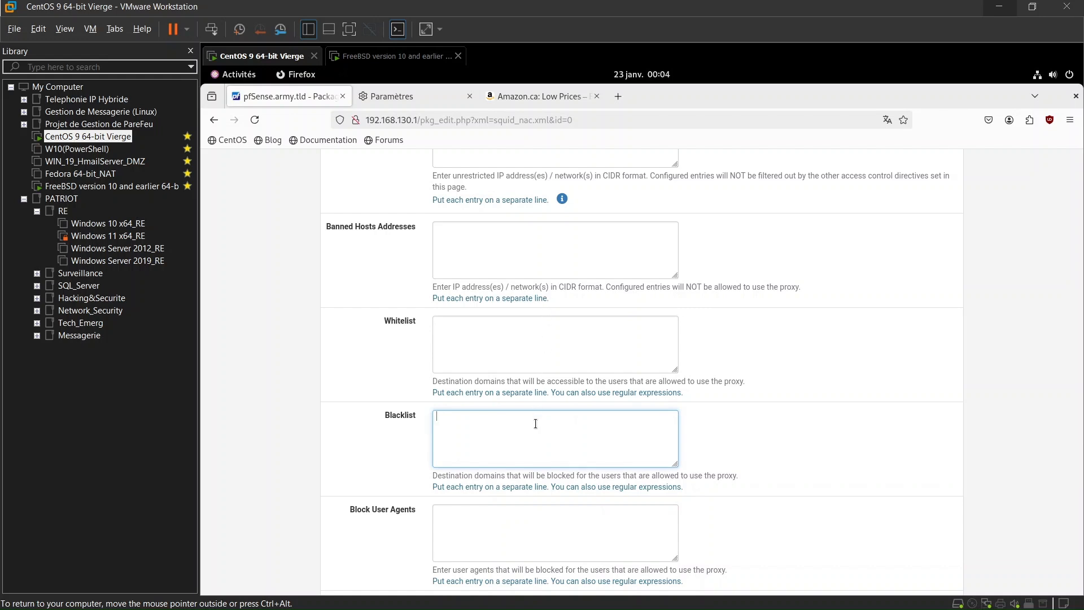
pyautogui.write('amazon.ca')
pyautogui.scroll(-3, 538, 457)
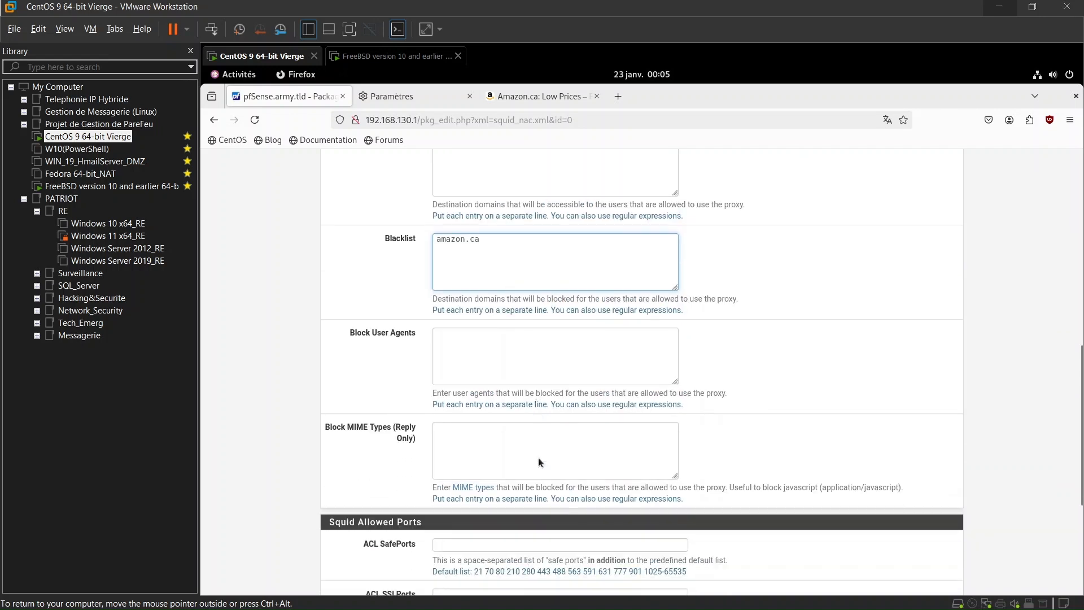
pyautogui.scroll(-3, 538, 458)
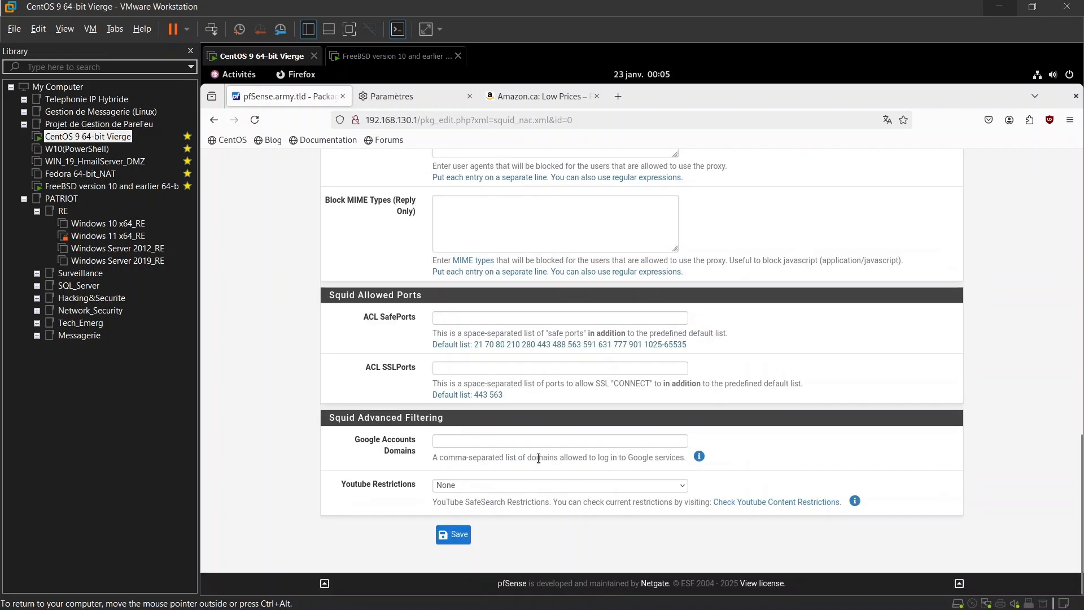
pyautogui.click(458, 542)
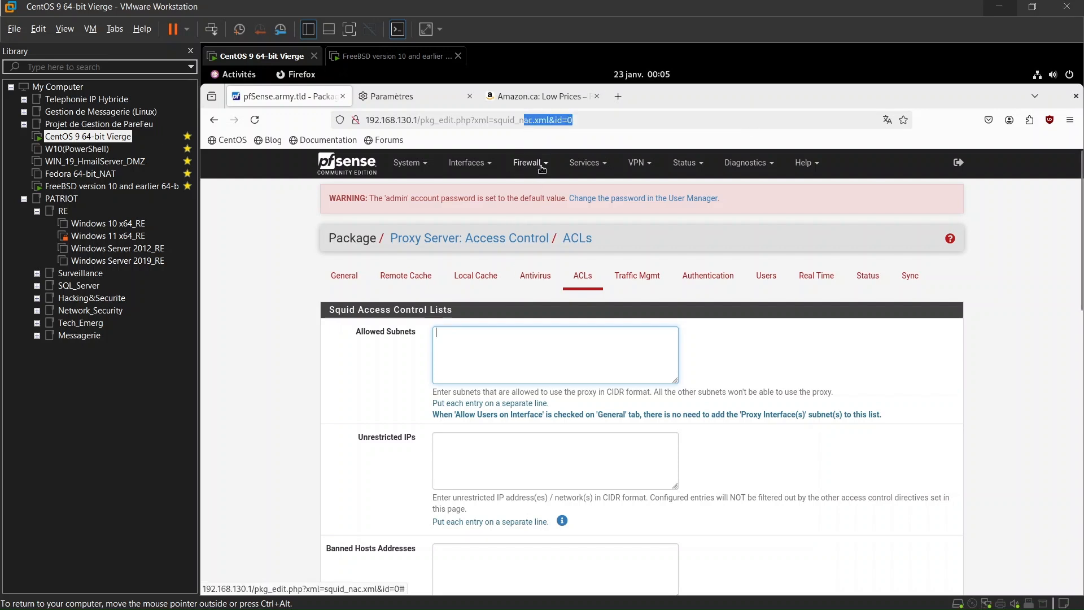
# Close the loaded Amazon page and reopen Amazon from a new tab's shortcut to test the blacklist.
pyautogui.click(618, 97)
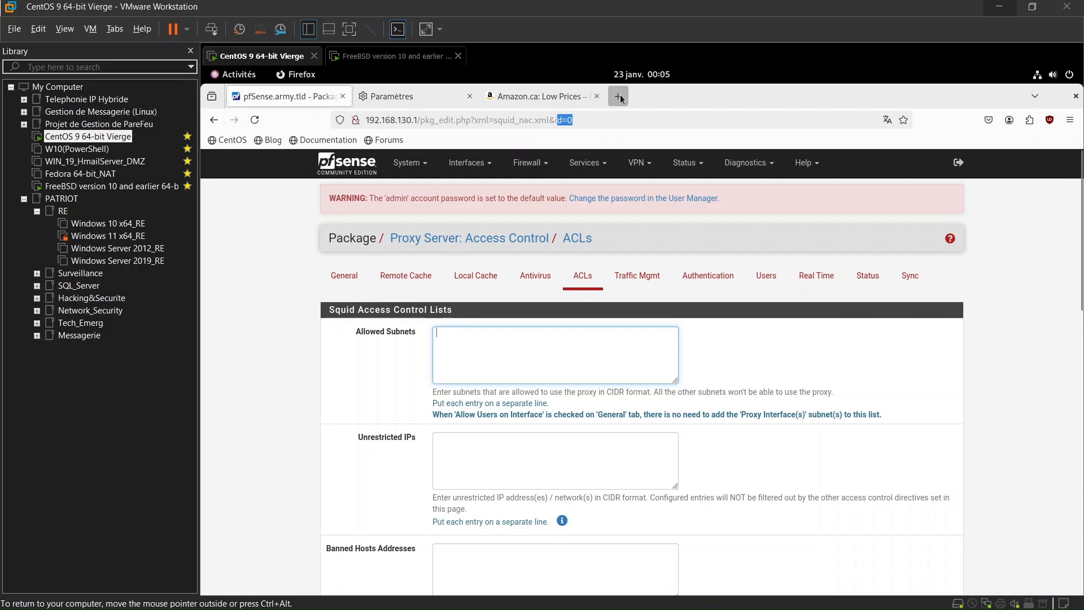
pyautogui.click(596, 96)
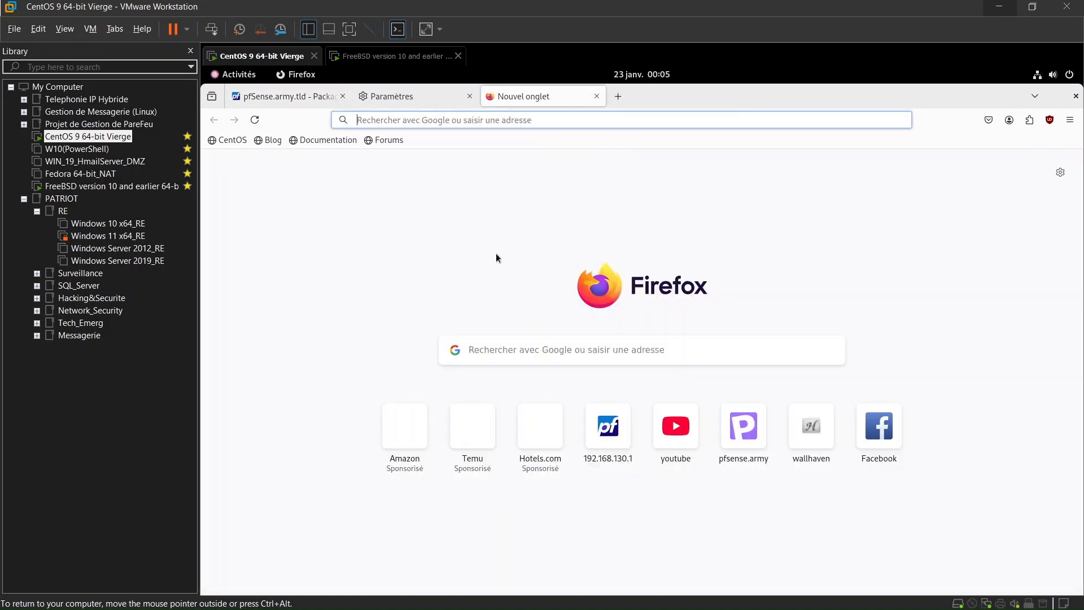
pyautogui.click(409, 440)
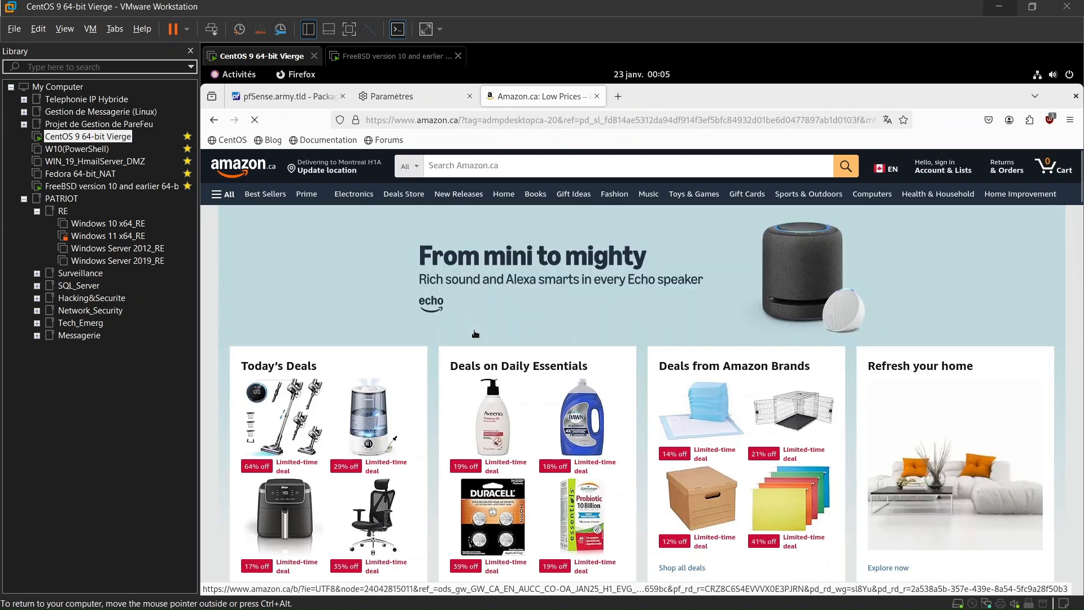
# Close the loaded Amazon page, browse to amazon.ca in a new tab and read the proxy's response to test the blacklist.
pyautogui.click(522, 119)
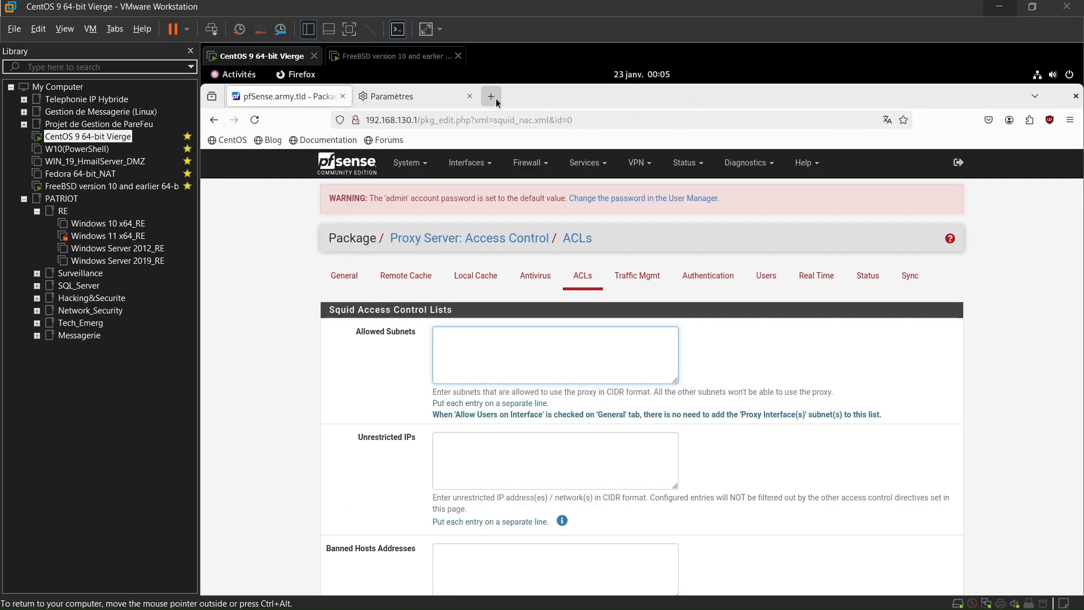
pyautogui.click(495, 98)
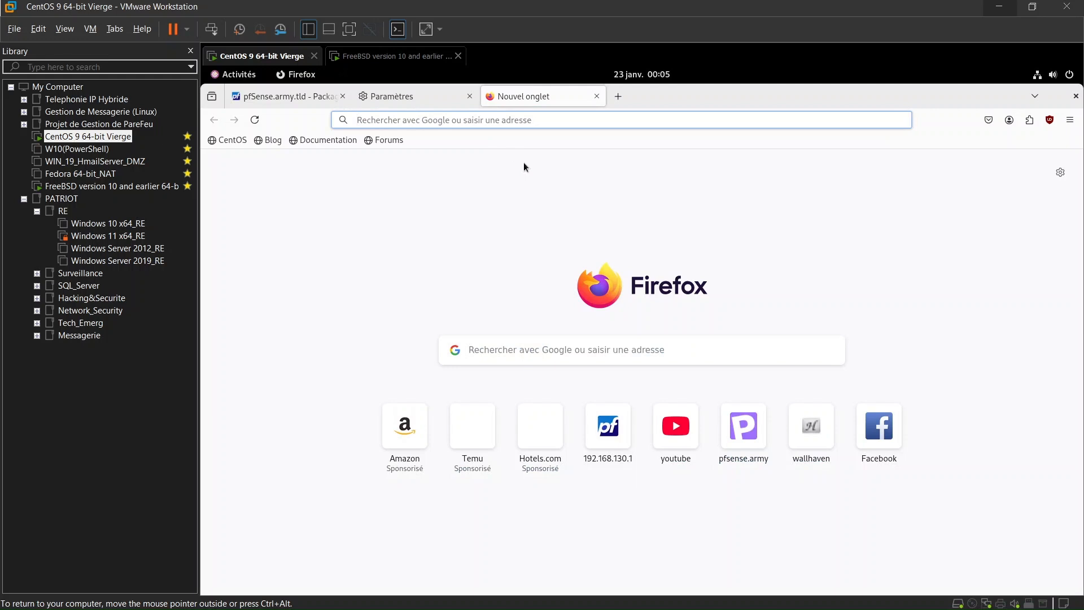
pyautogui.write('ama')
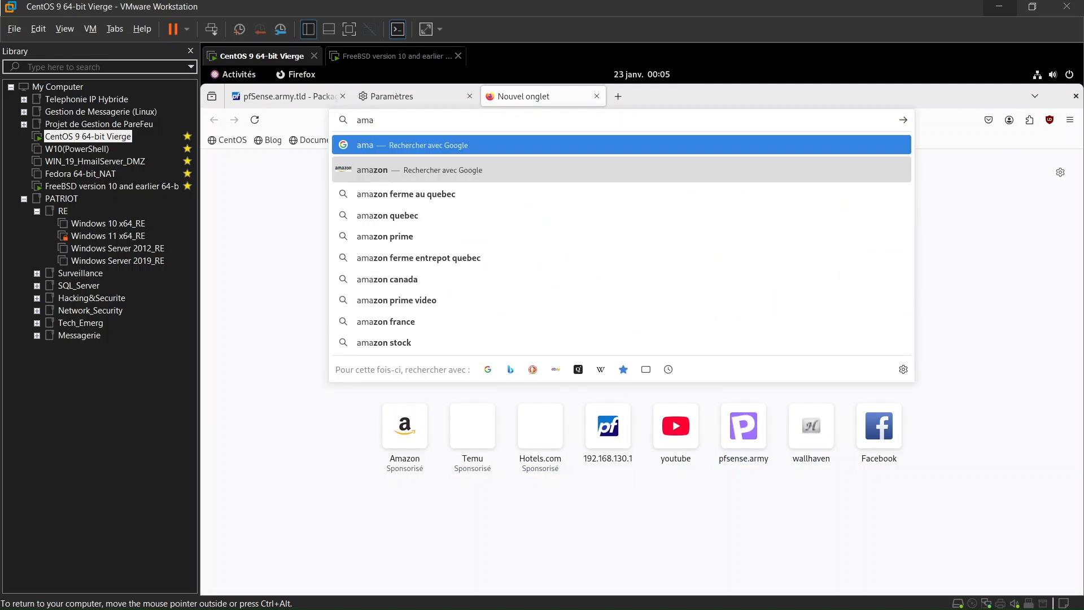
pyautogui.write('zon')
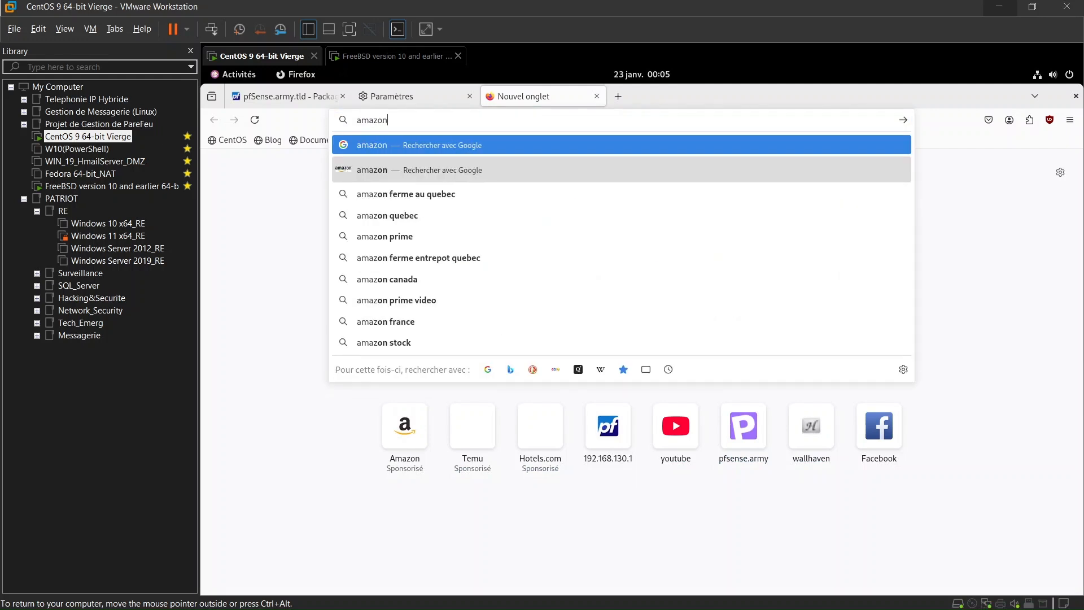
pyautogui.write('.ca')
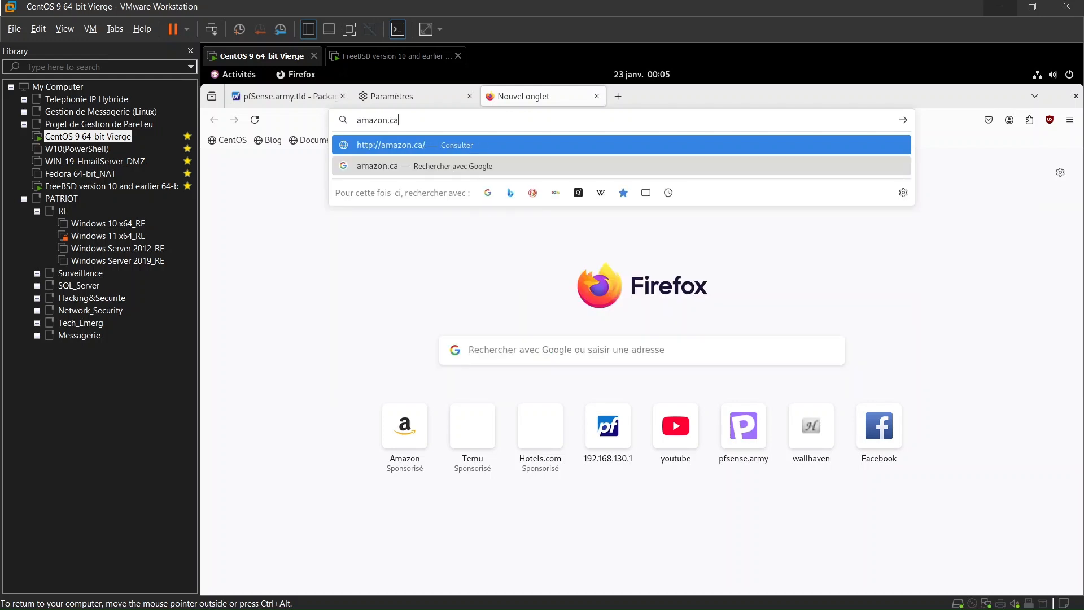
pyautogui.press('Return')
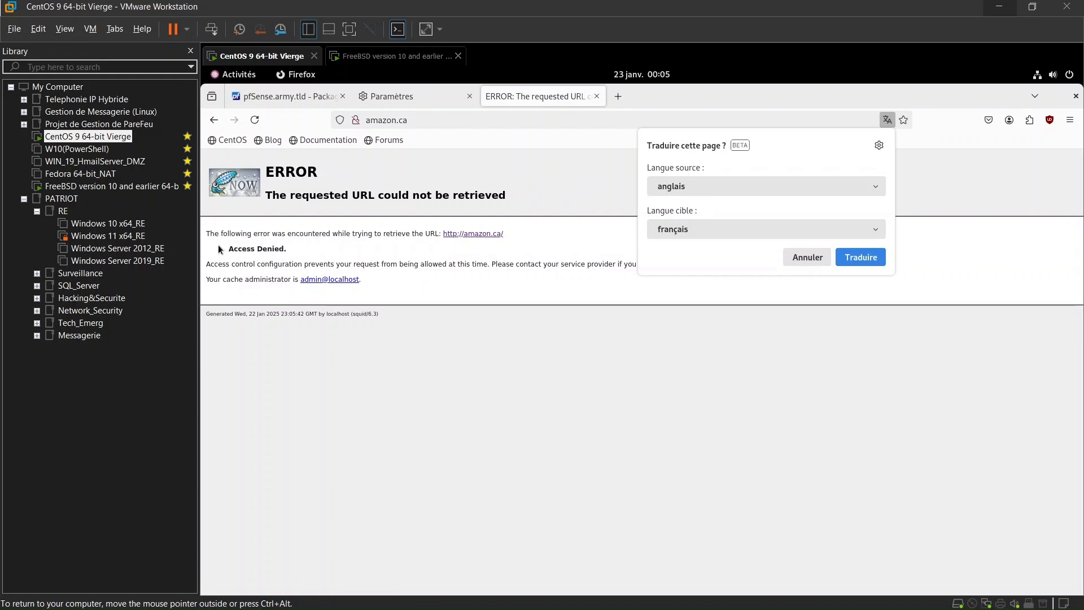
pyautogui.moveTo(205, 232); pyautogui.dragTo(296, 255)
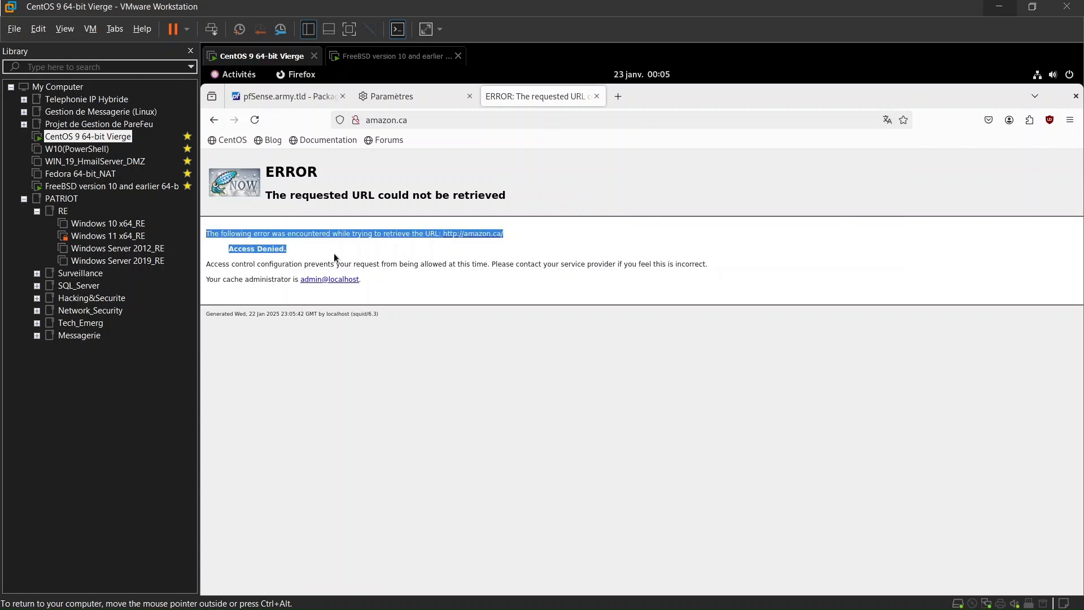
pyautogui.moveTo(338, 256); pyautogui.dragTo(394, 256)
pyautogui.moveTo(404, 255); pyautogui.dragTo(308, 242)
pyautogui.click(414, 119)
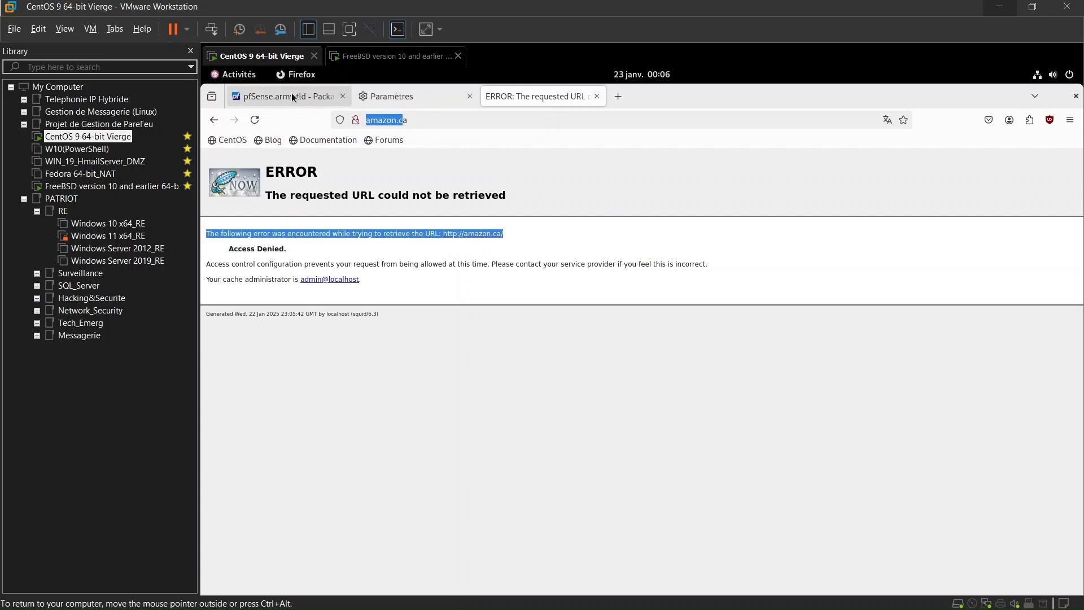
# Review pfSense's Squid ACLs page, including the allowed subnets, unrestricted IPs, banned hosts, whitelist, blacklist, allowed ports and advanced filtering settings.
pyautogui.click(292, 97)
pyautogui.moveTo(573, 120); pyautogui.dragTo(451, 120)
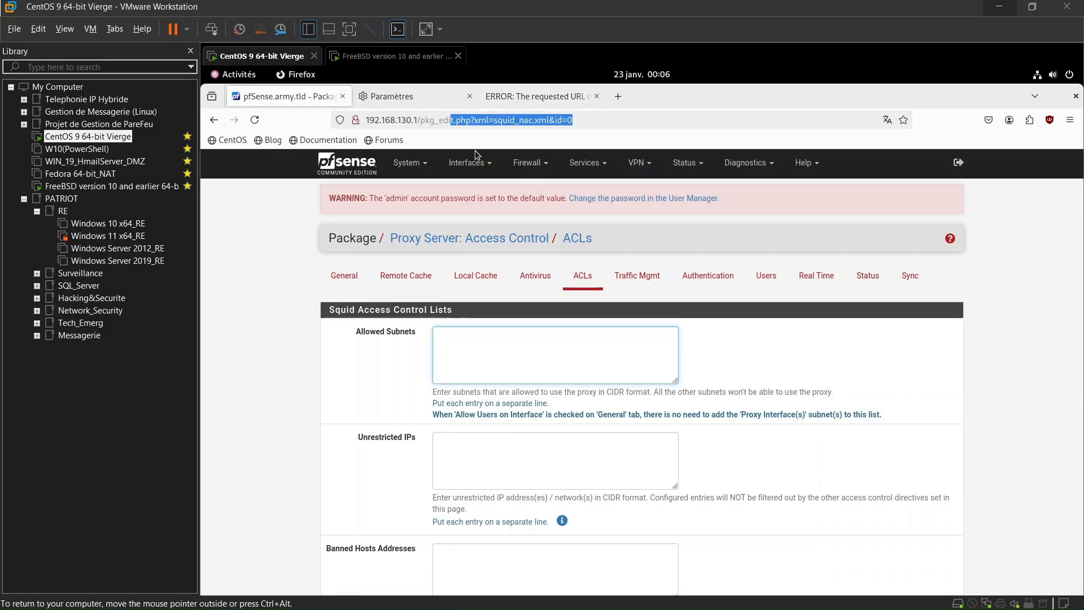
pyautogui.scroll(-10, 530, 360)
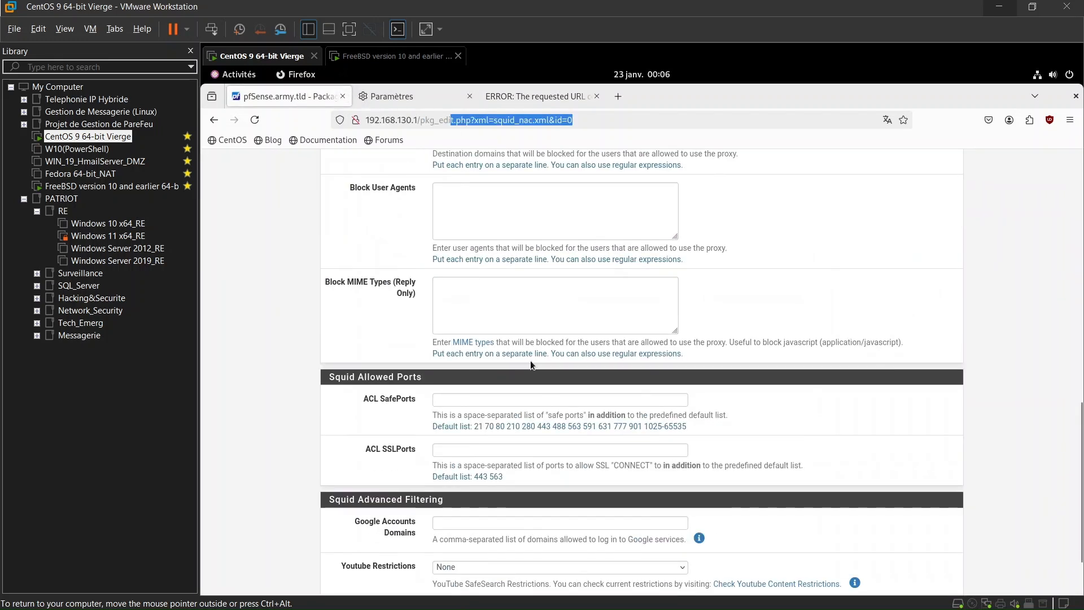
pyautogui.scroll(-2, 530, 360)
pyautogui.scroll(8, 530, 360)
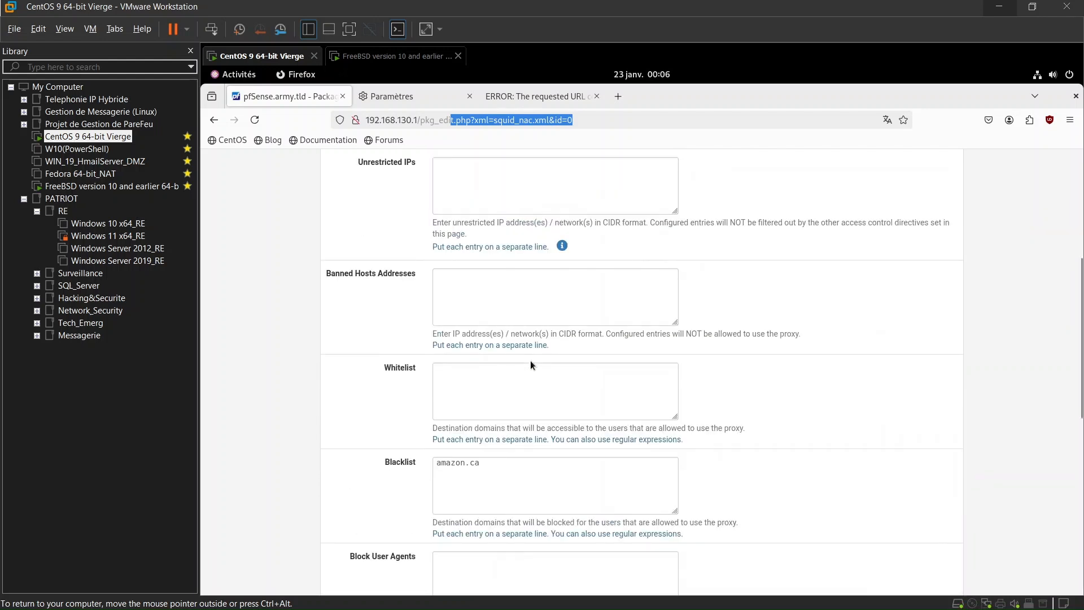
pyautogui.scroll(2, 530, 361)
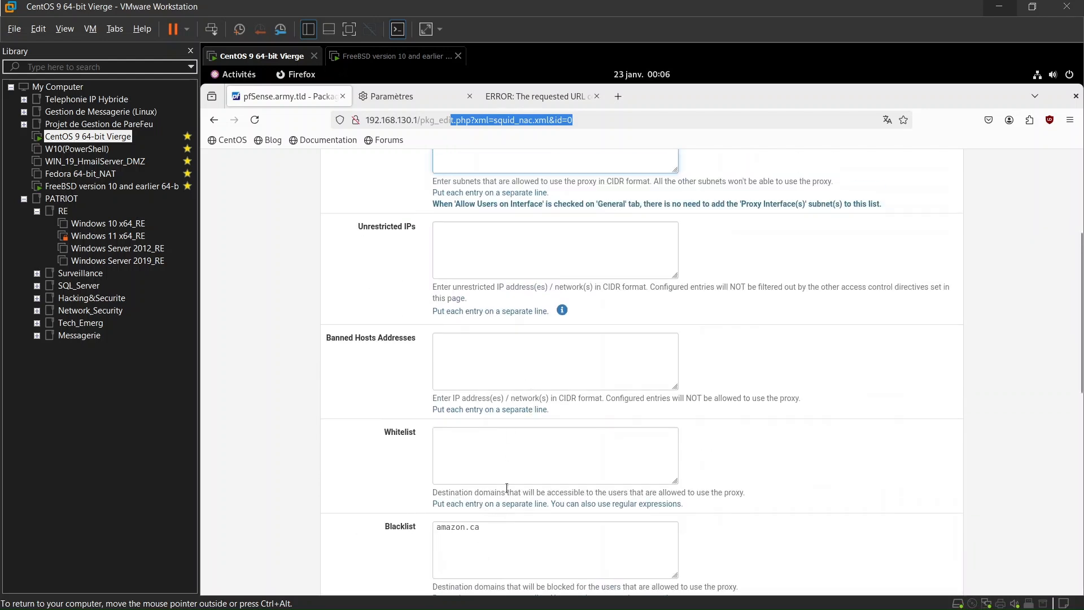
pyautogui.scroll(6, 510, 423)
pyautogui.click(479, 347)
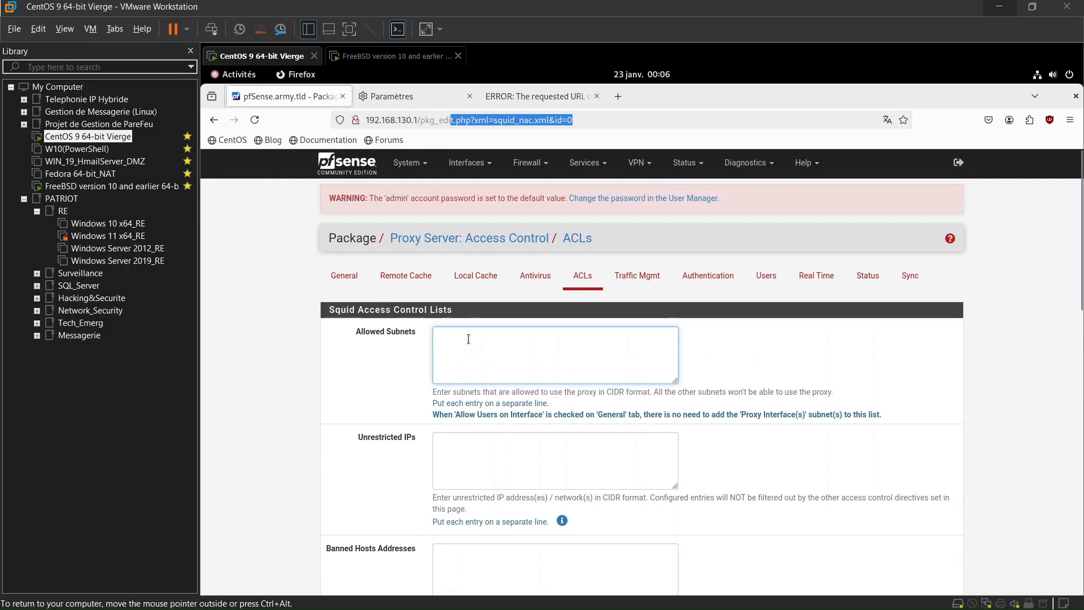
pyautogui.scroll(-8, 495, 452)
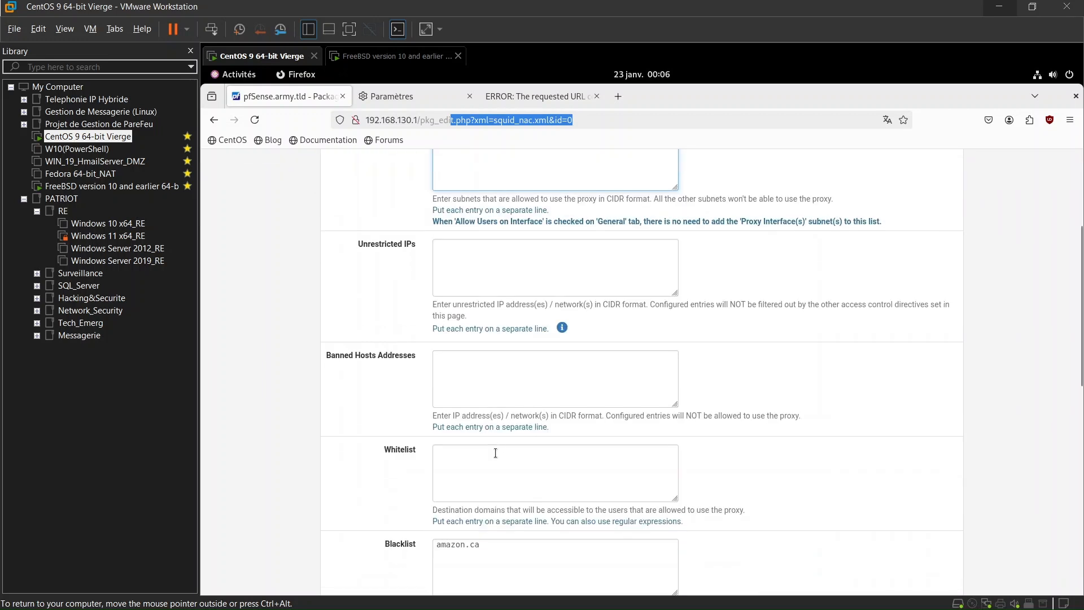
pyautogui.scroll(3, 495, 452)
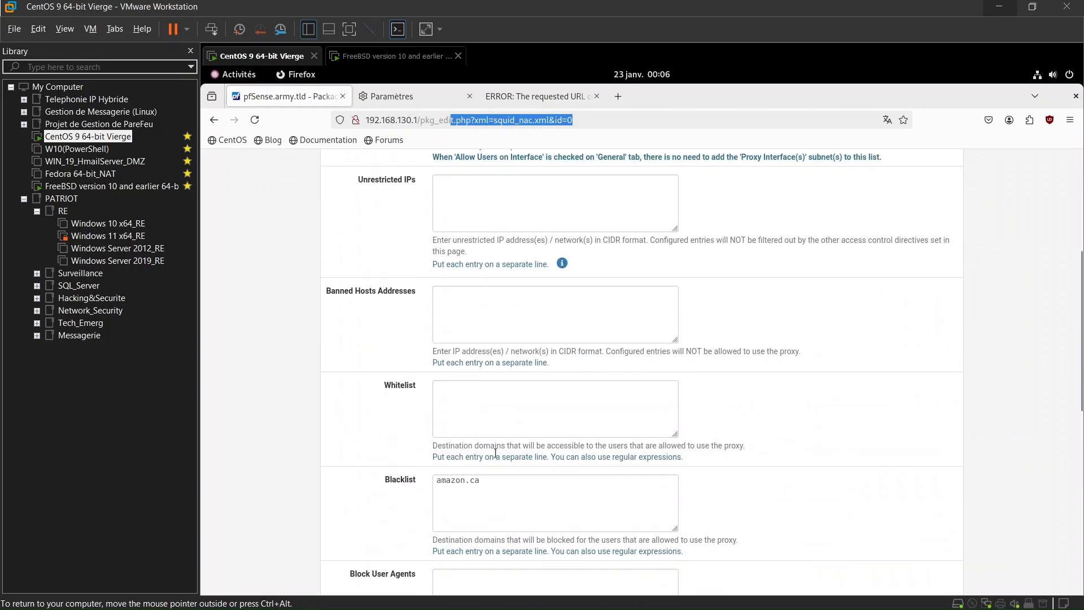
pyautogui.scroll(-8, 495, 453)
pyautogui.scroll(13, 496, 455)
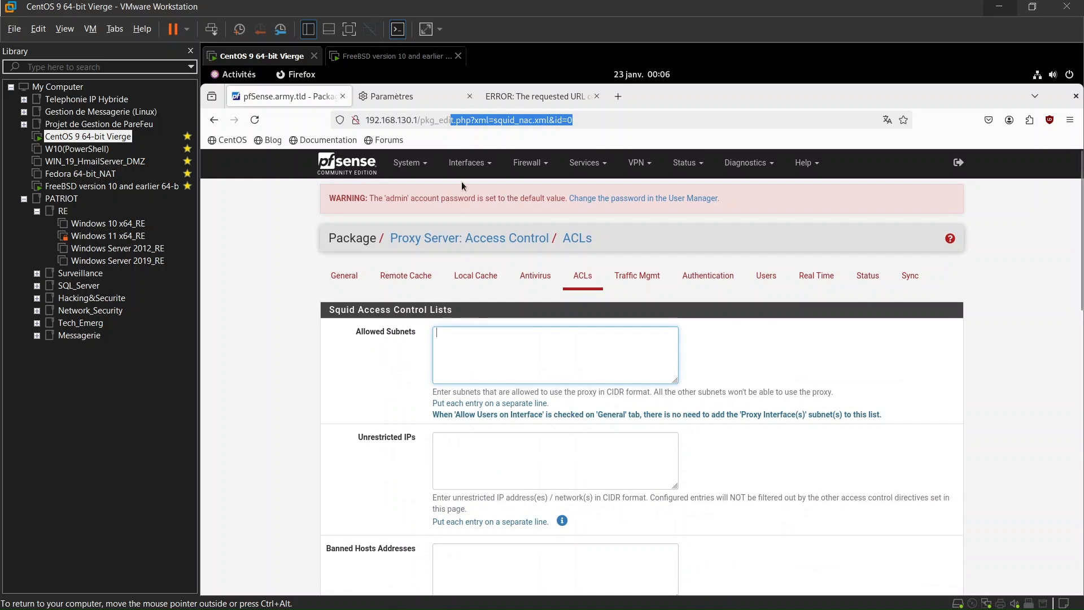
pyautogui.click(414, 96)
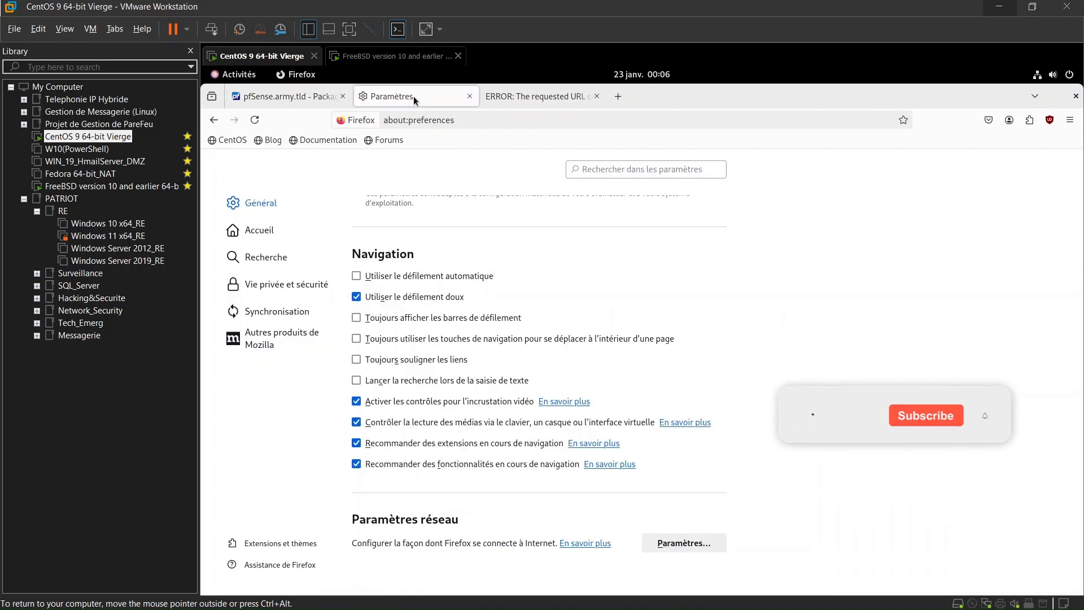
pyautogui.click(496, 104)
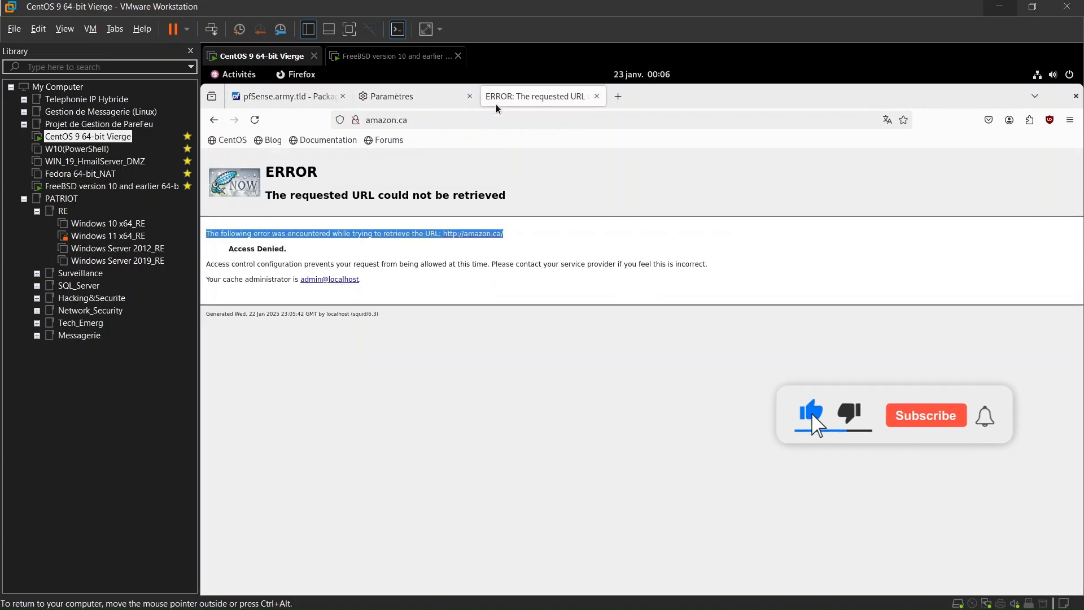
pyautogui.click(305, 97)
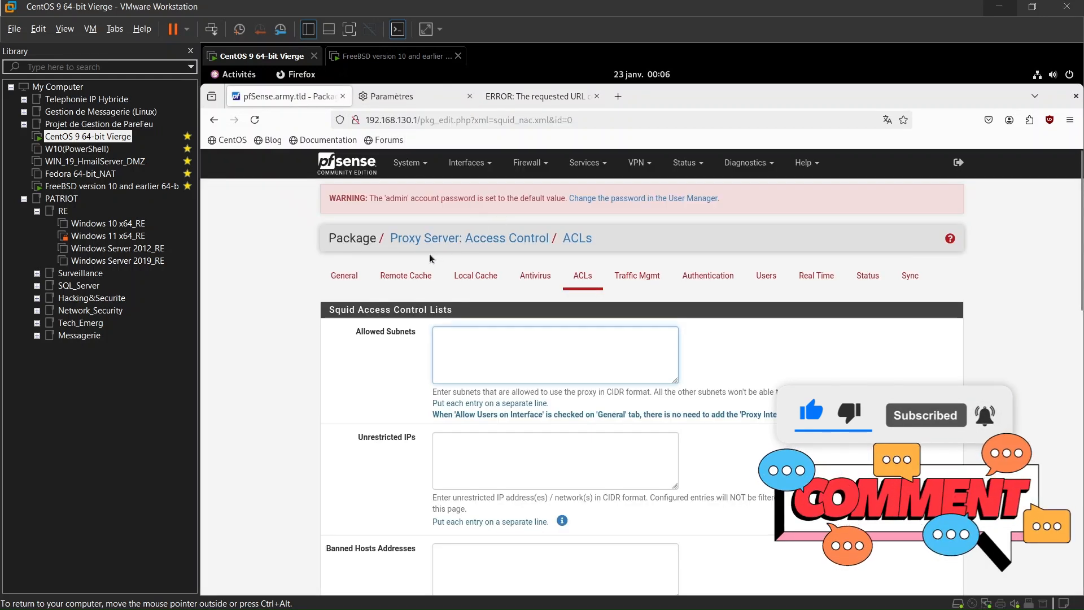